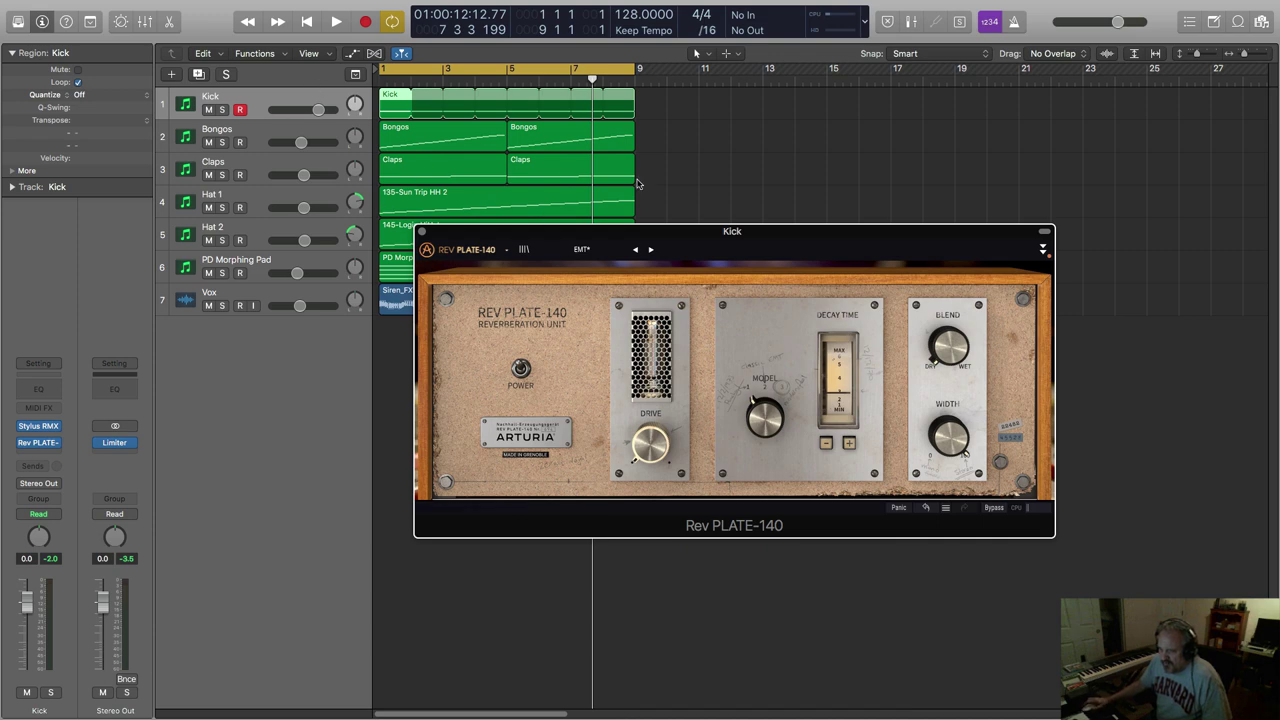
Move the Kick reverb window aside and play the song briefly.
drag(540, 233, 723, 362)
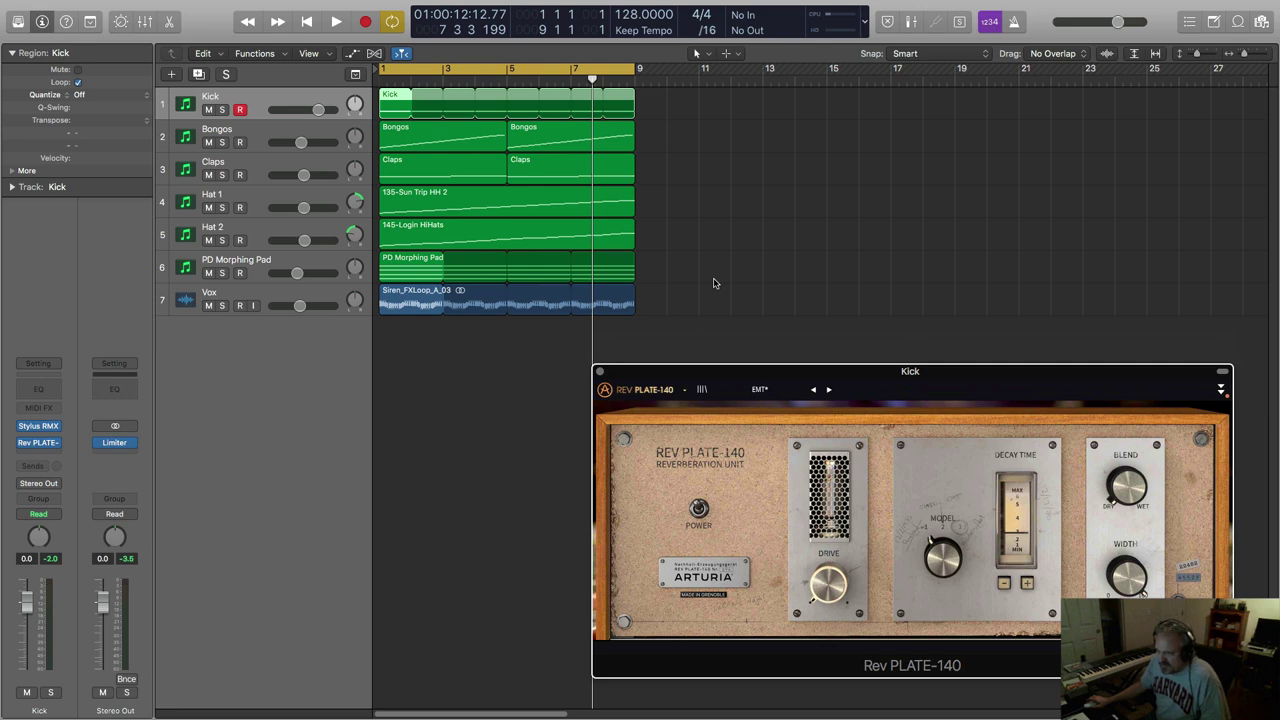
key(space)
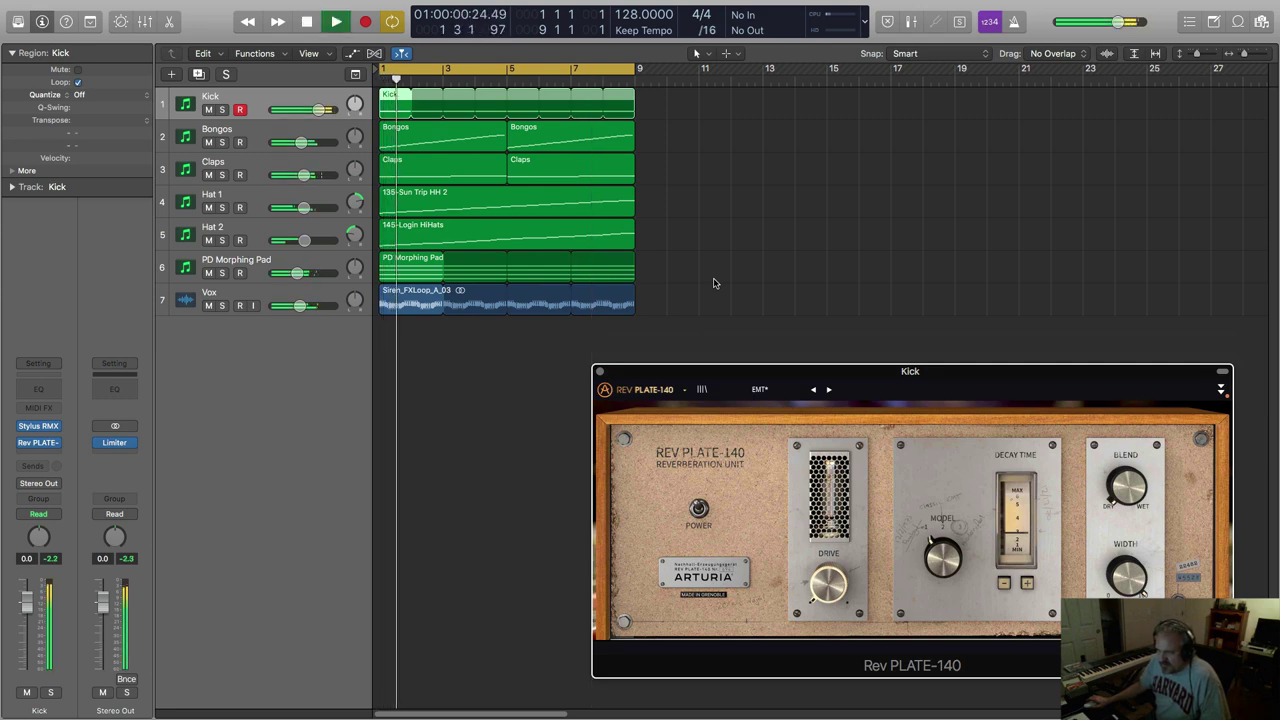
key(space)
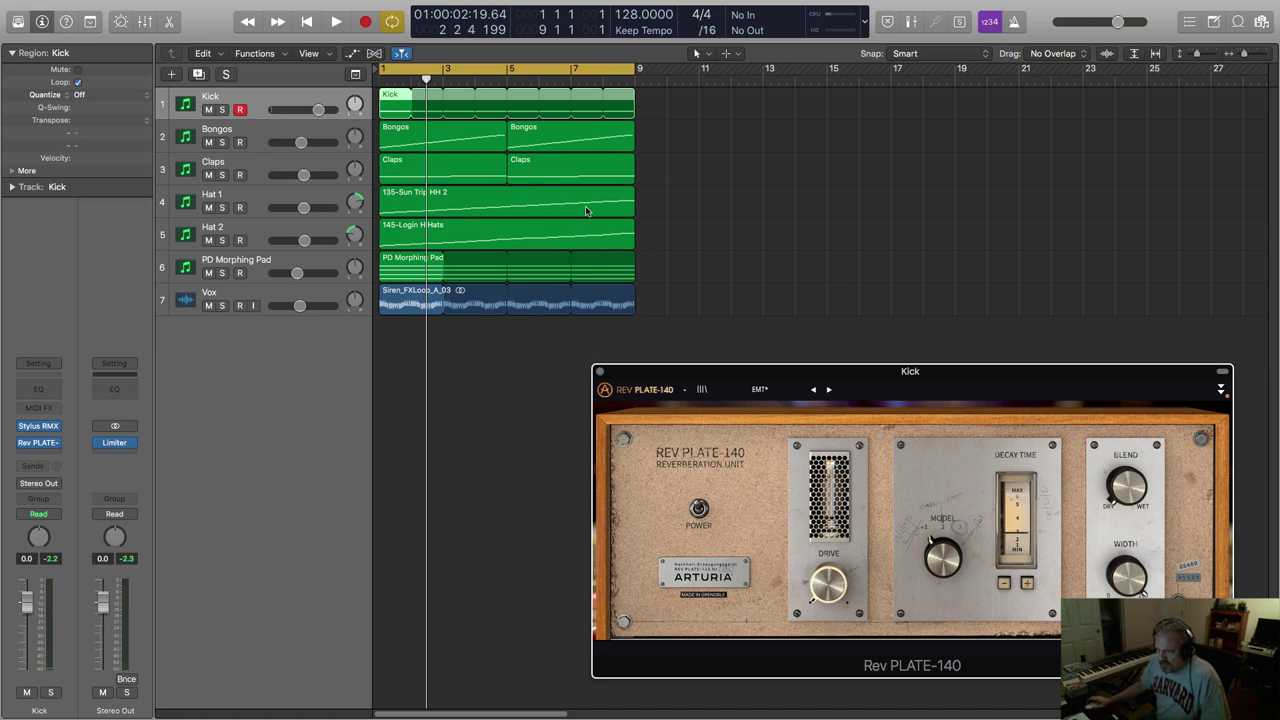
Return the reverb window over the arrangement and replay from bar 1, then stop.
drag(762, 371, 527, 241)
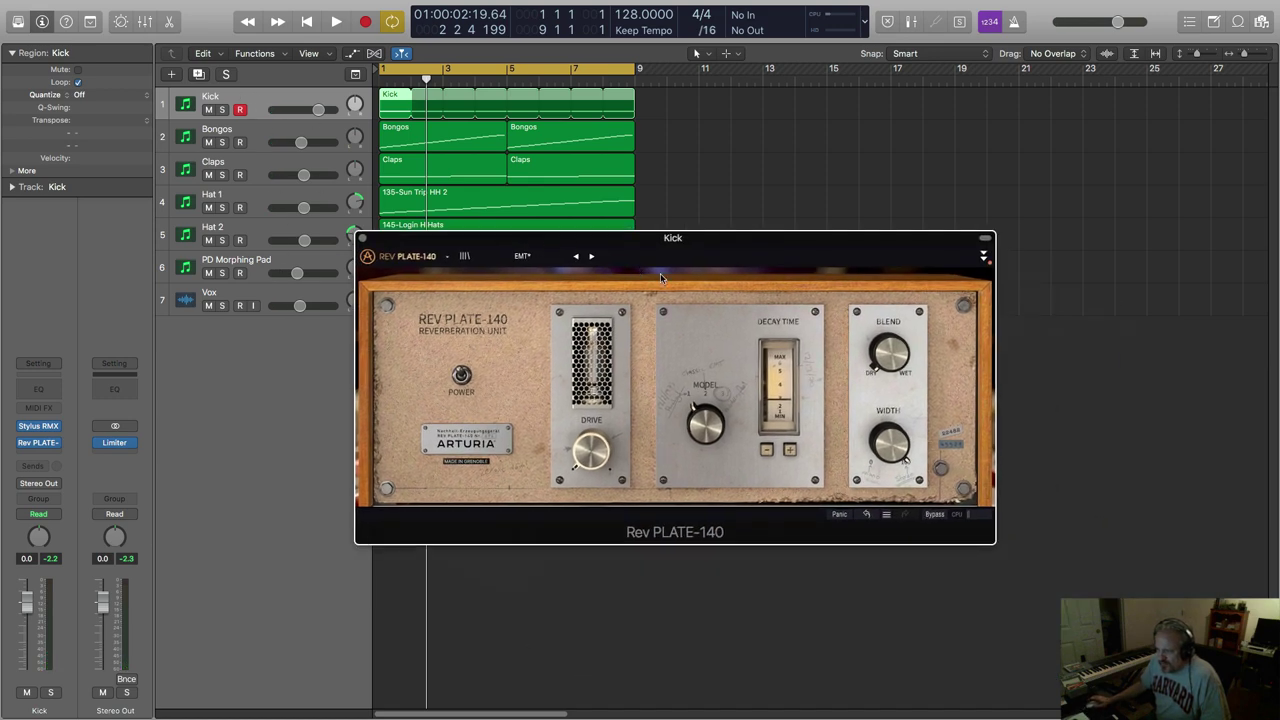
key(Return)
key(space)
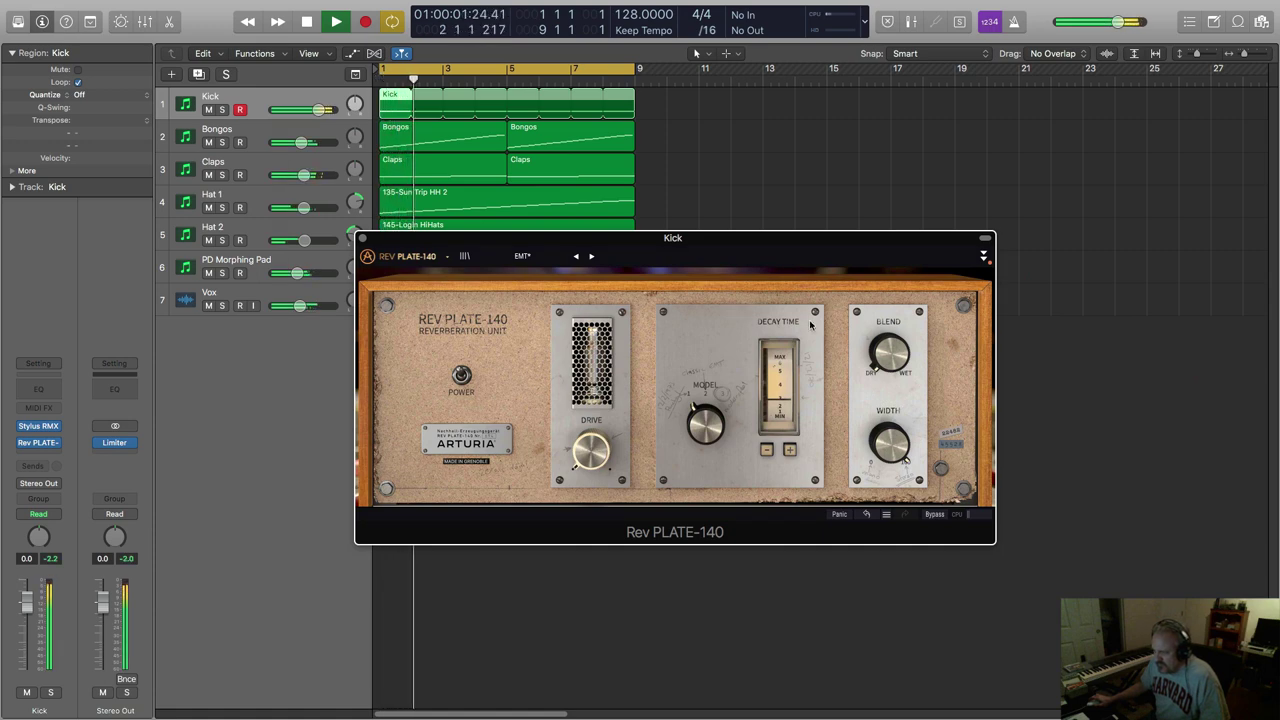
key(space)
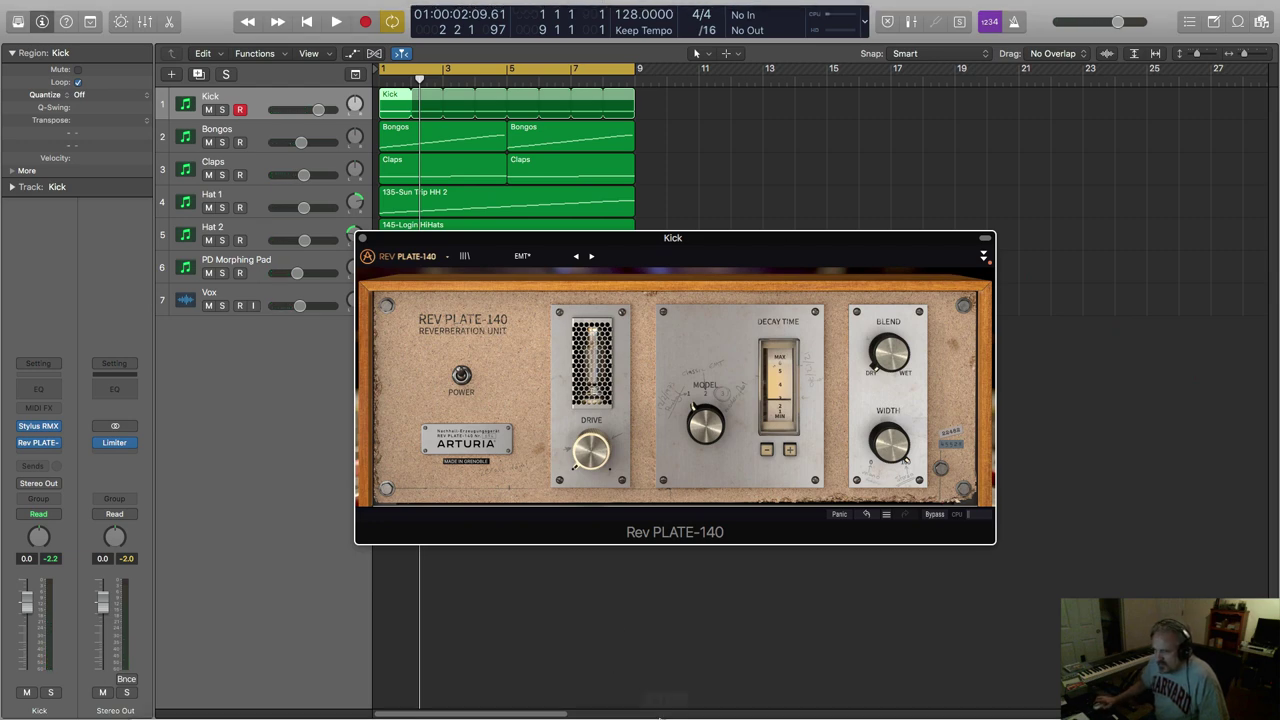
mouse_move(620, 716)
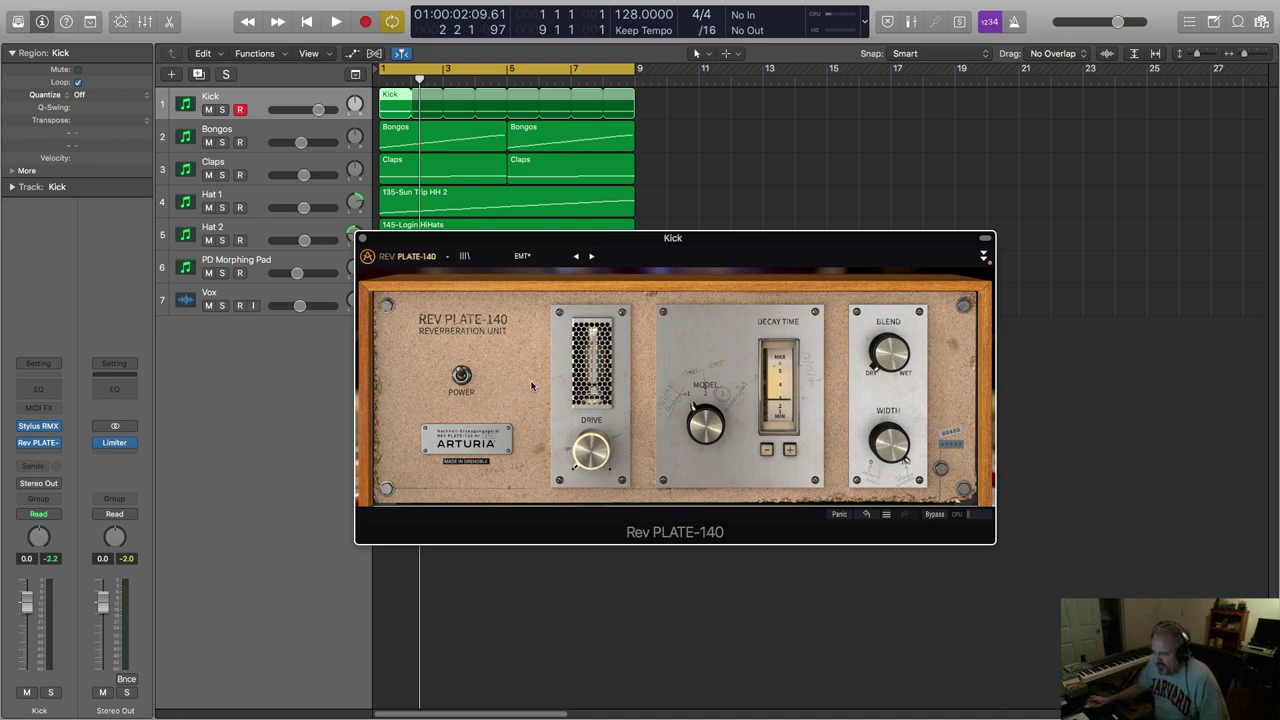
click(461, 375)
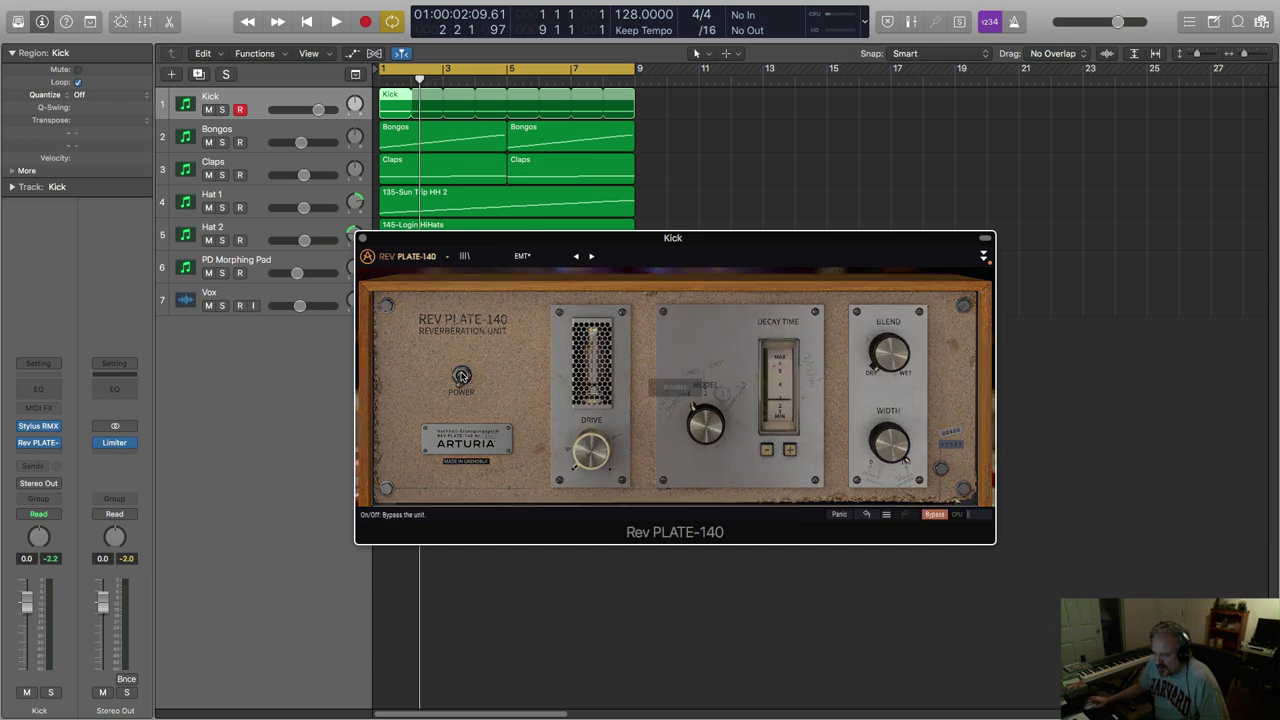
click(461, 376)
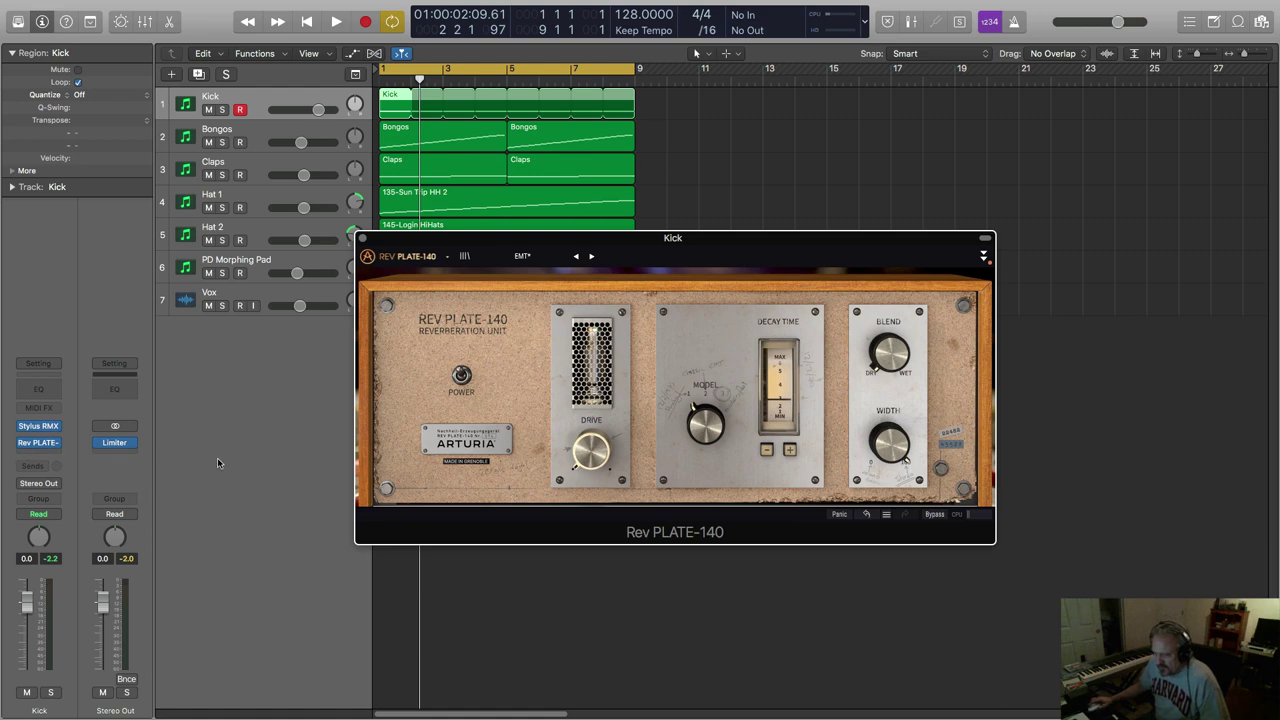
click(22, 447)
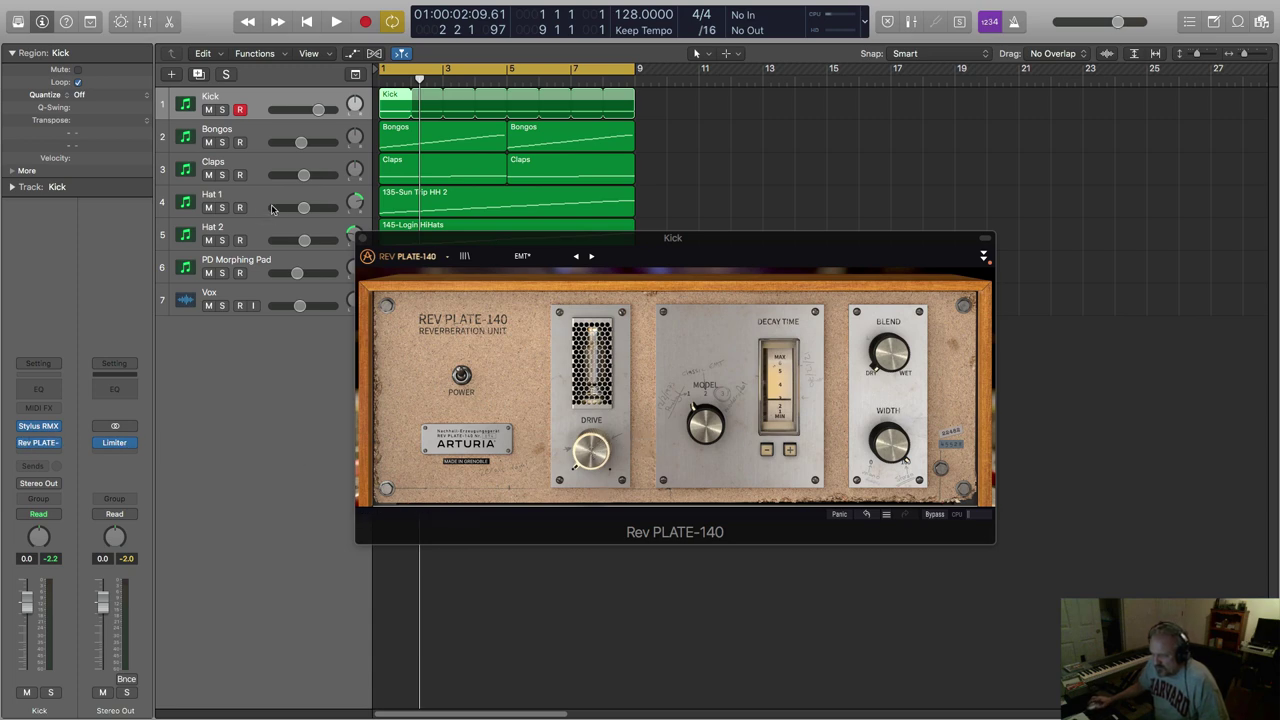
Solo the Kick and, during playback, raise its reverb drive from -60 dB to about -28.3 dB.
click(222, 110)
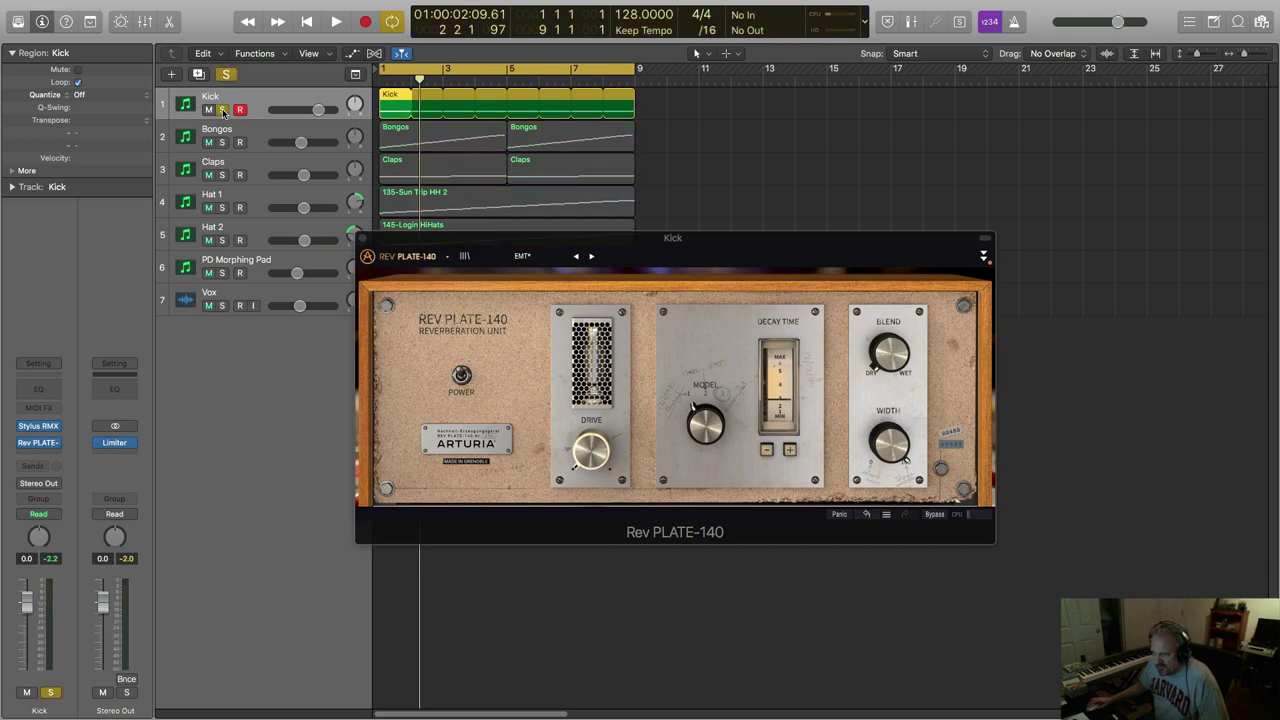
key(space)
mouse_move(591, 453)
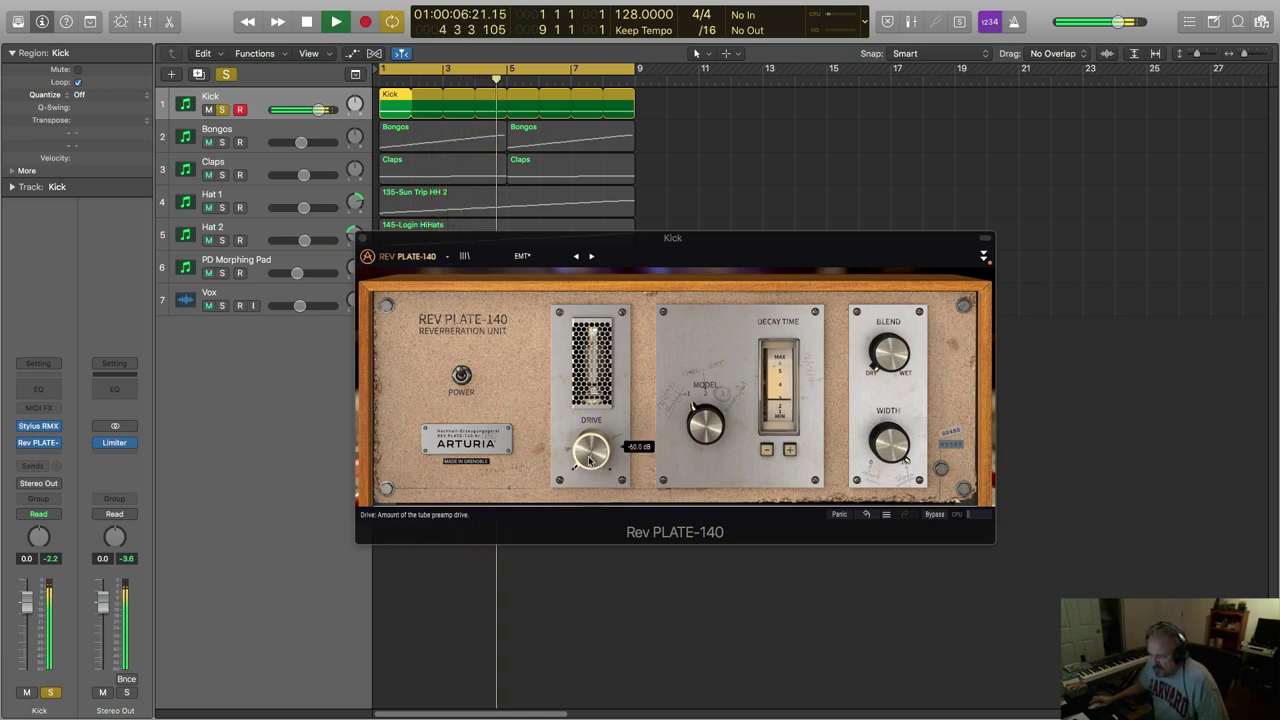
drag(590, 458, 590, 438)
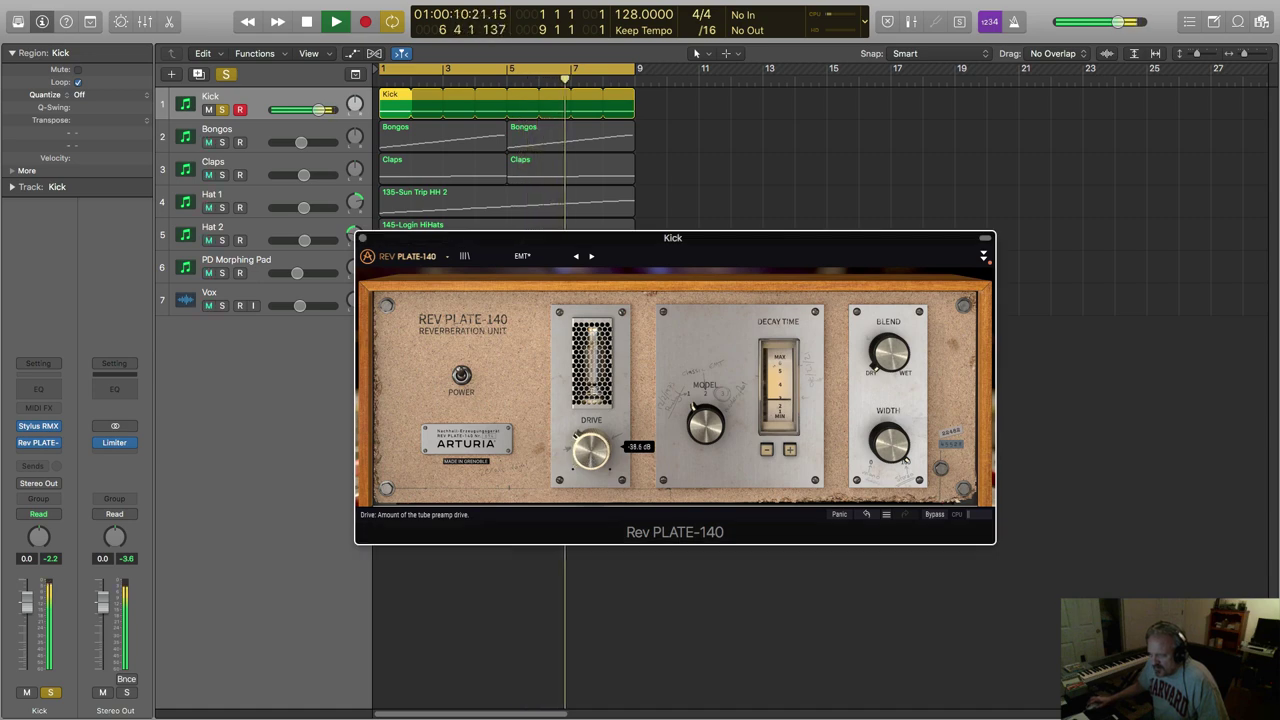
drag(591, 456, 591, 452)
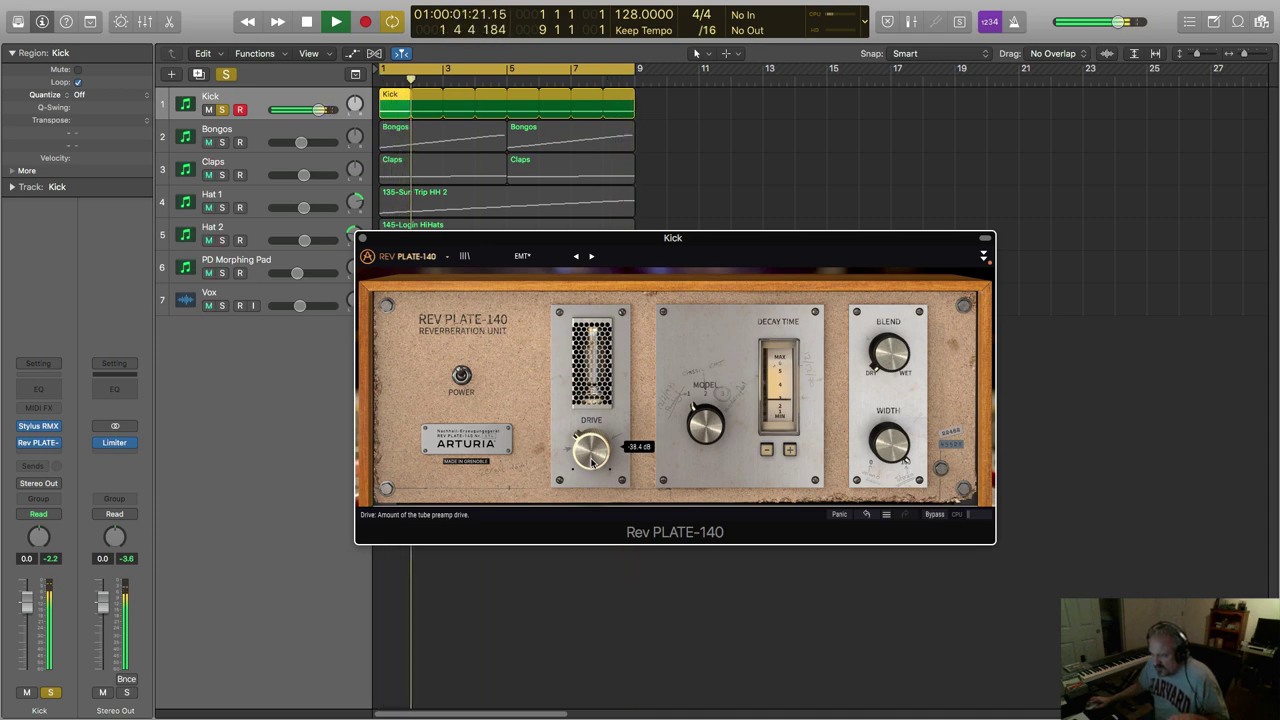
mouse_move(592, 460)
mouse_down()
mouse_move(598, 404)
mouse_move(594, 474)
mouse_up()
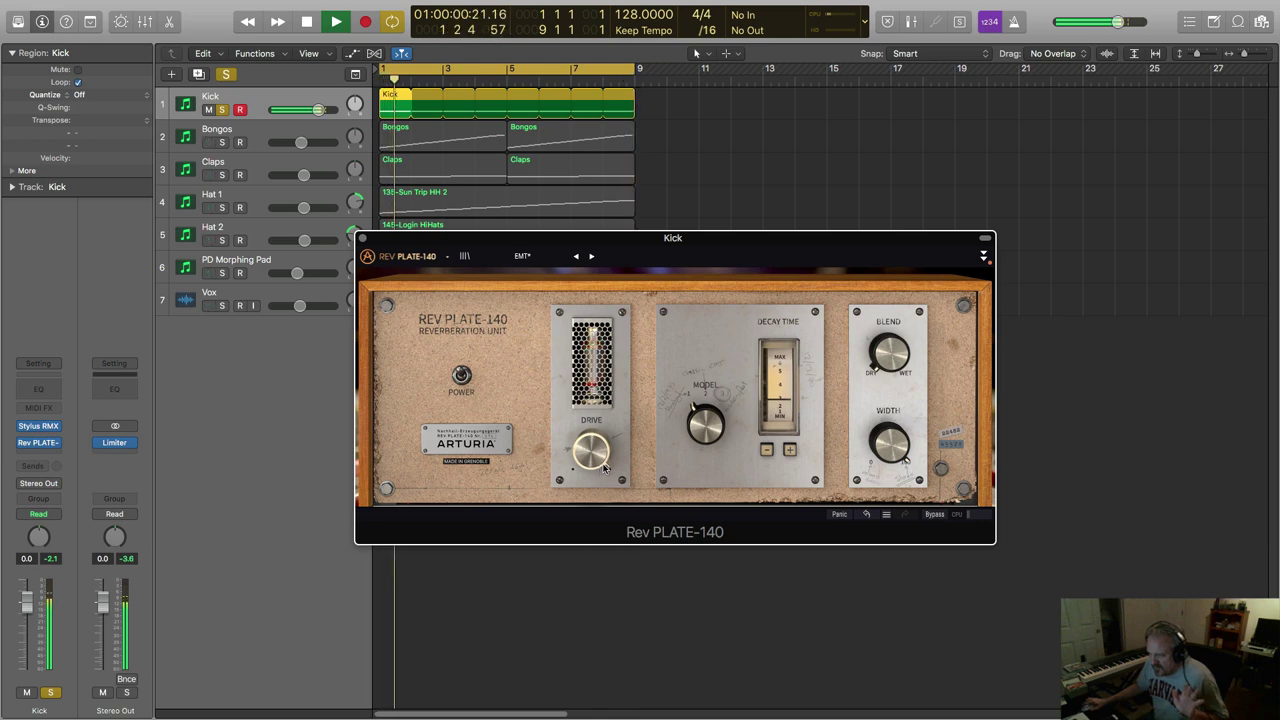
mouse_move(594, 458)
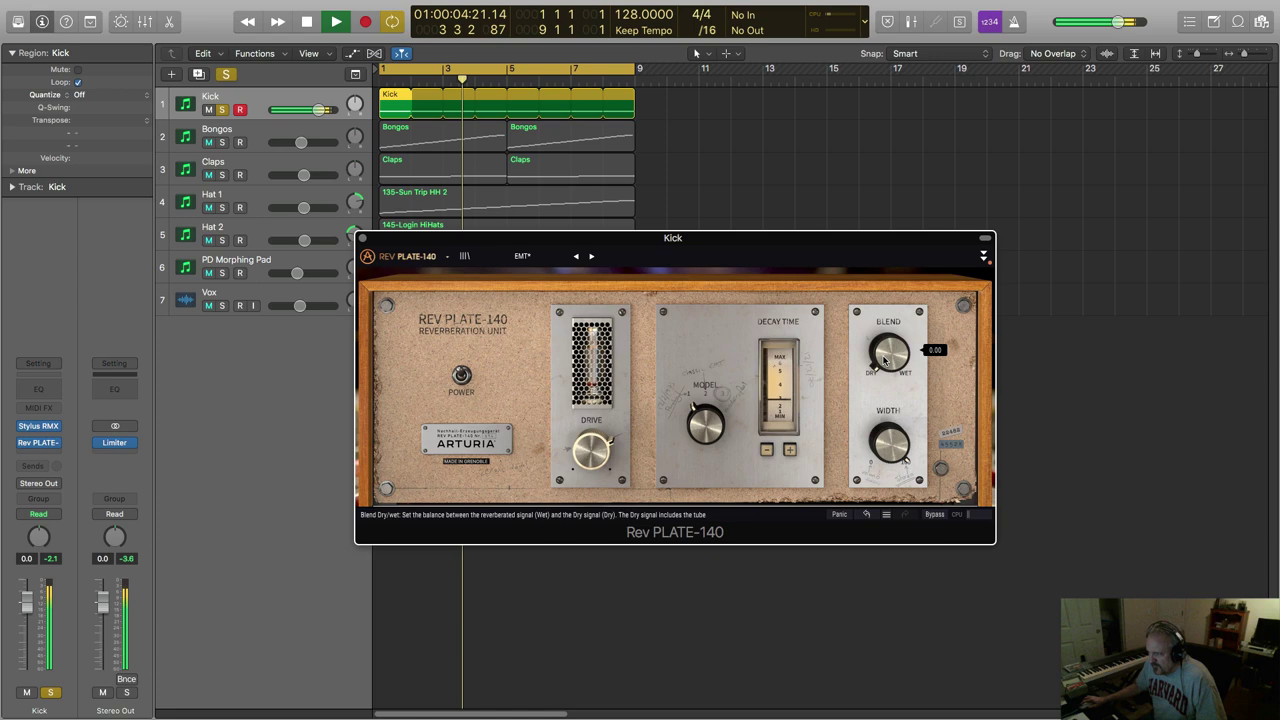
mouse_move(690, 420)
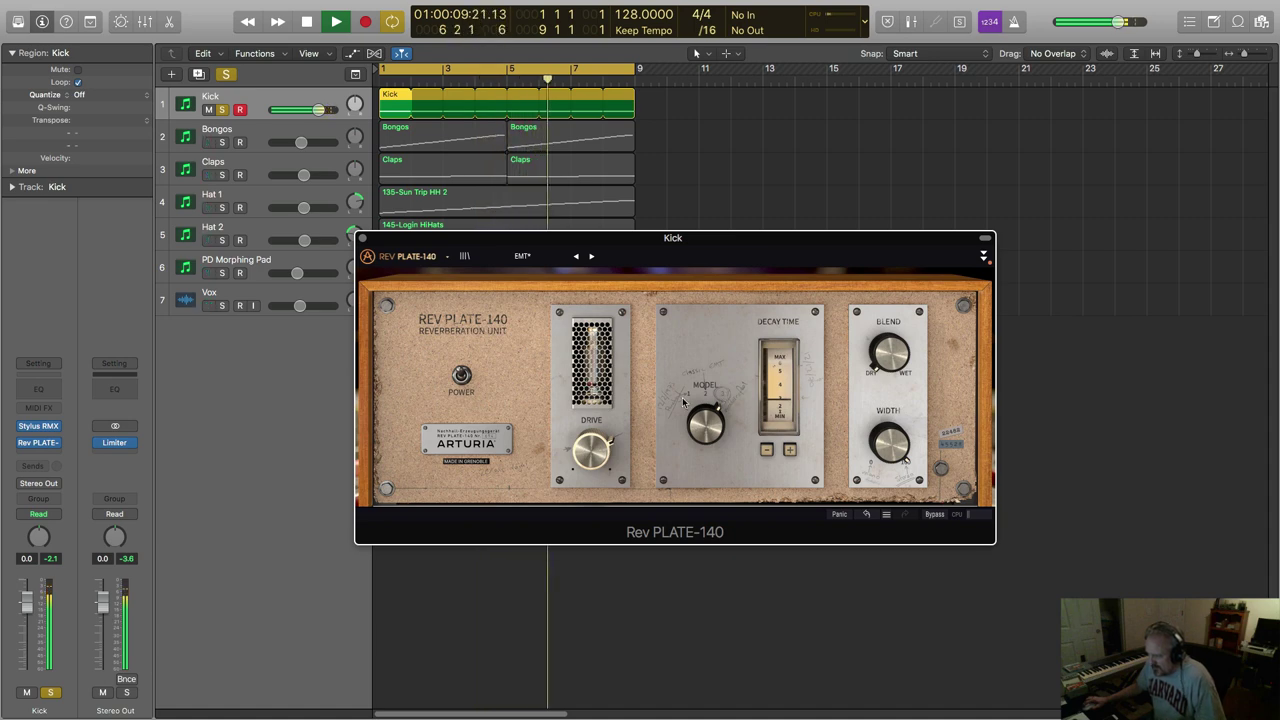
Expand the Kick's Rev PLATE-140 to show pre-delay, HP filter, modulation and post EQ.
click(984, 259)
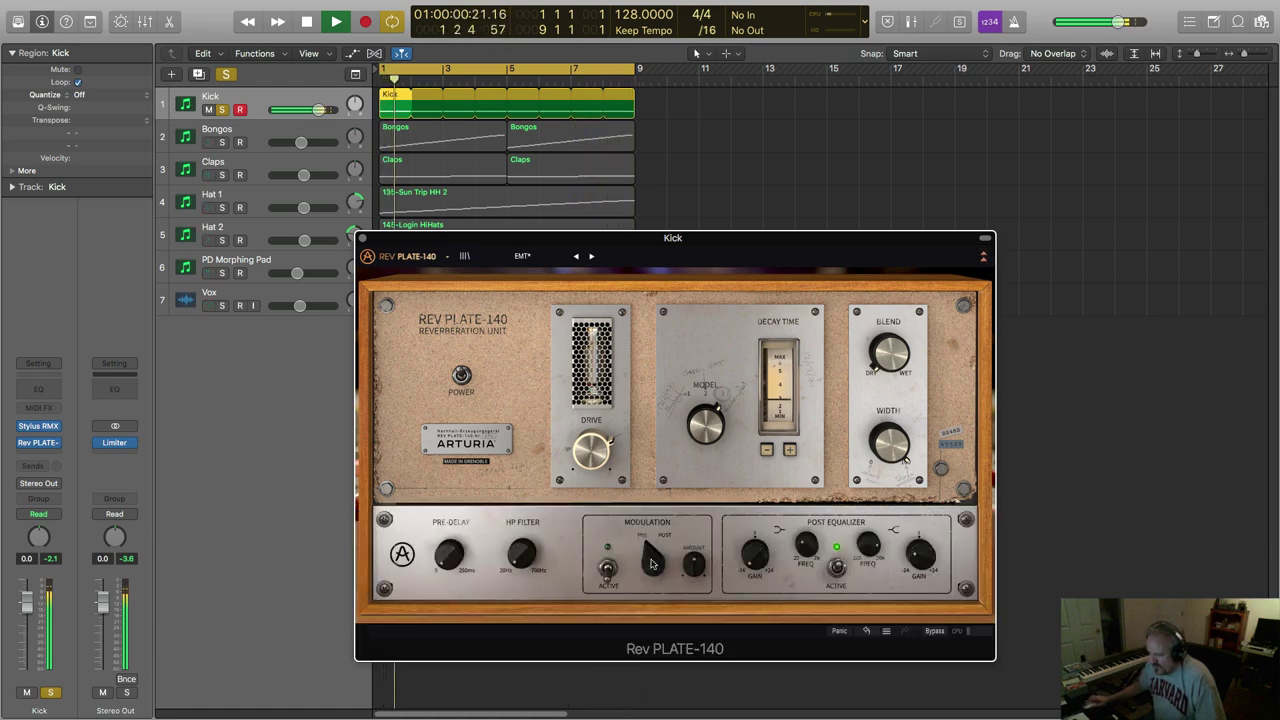
mouse_move(446, 561)
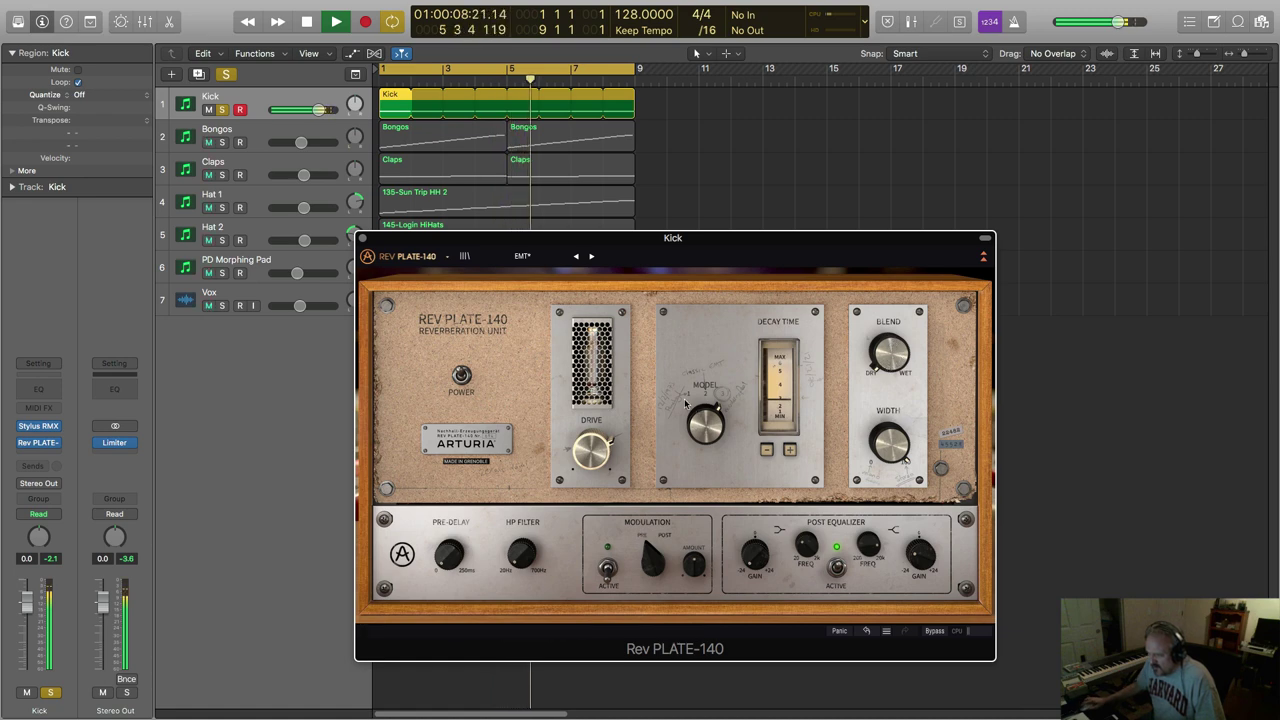
mouse_move(868, 369)
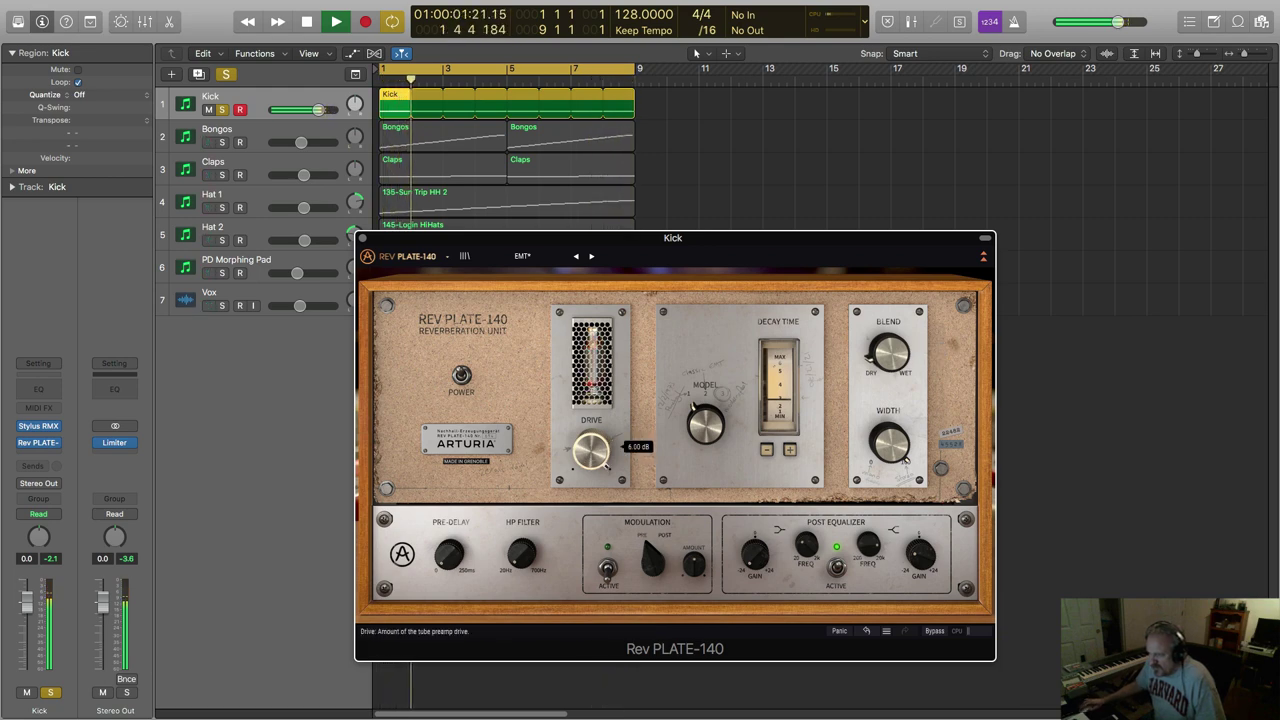
Solo and select Bongos, open their Rev PLATE-140, raise blend to 0.185 and lengthen decay.
click(222, 142)
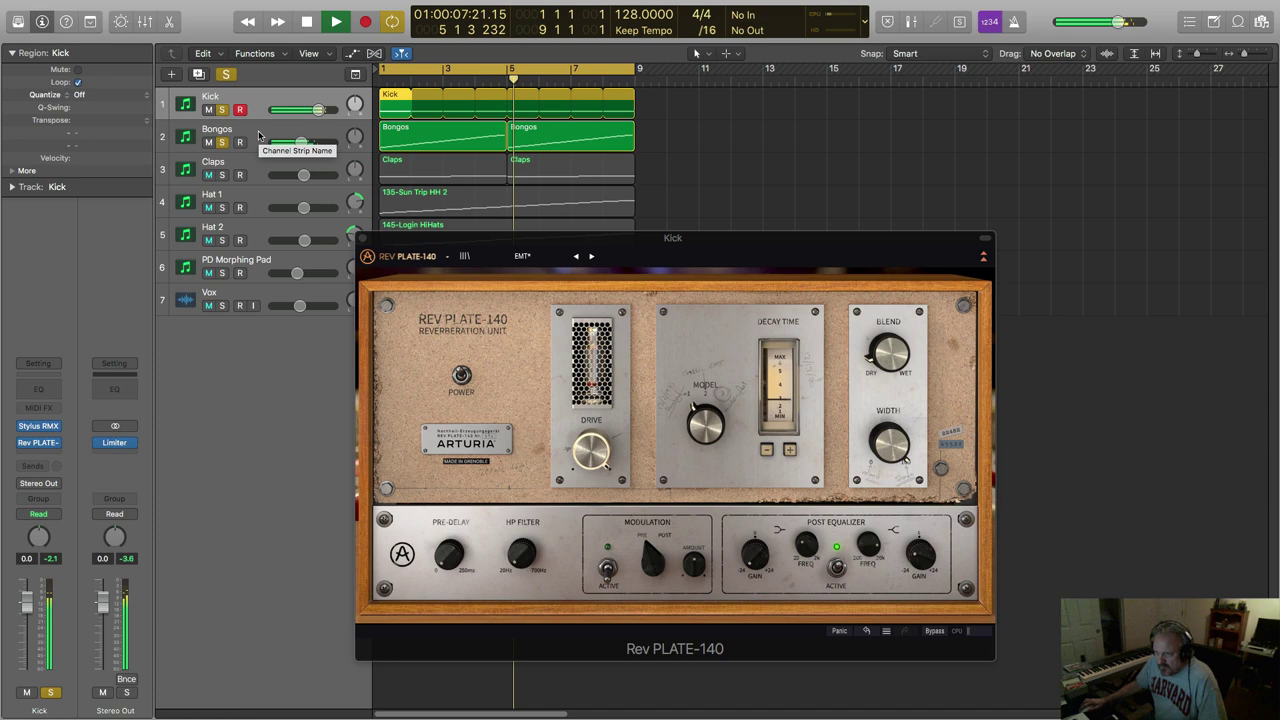
click(258, 135)
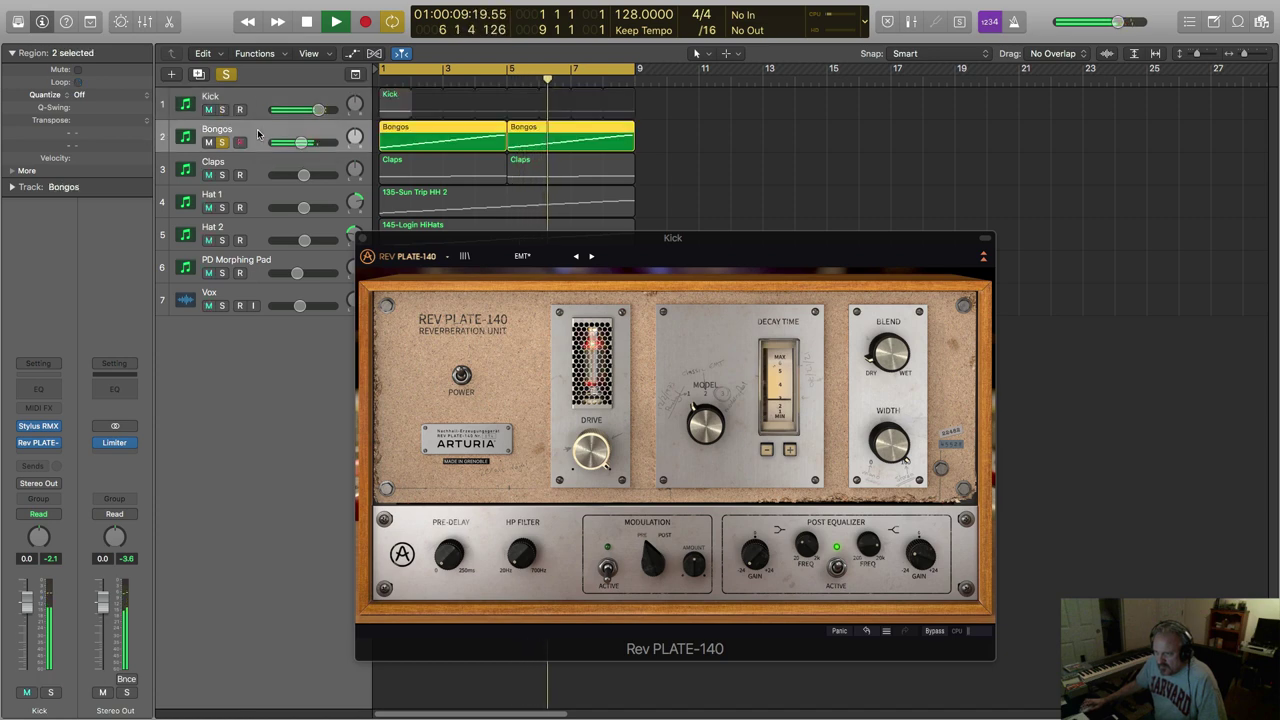
click(40, 443)
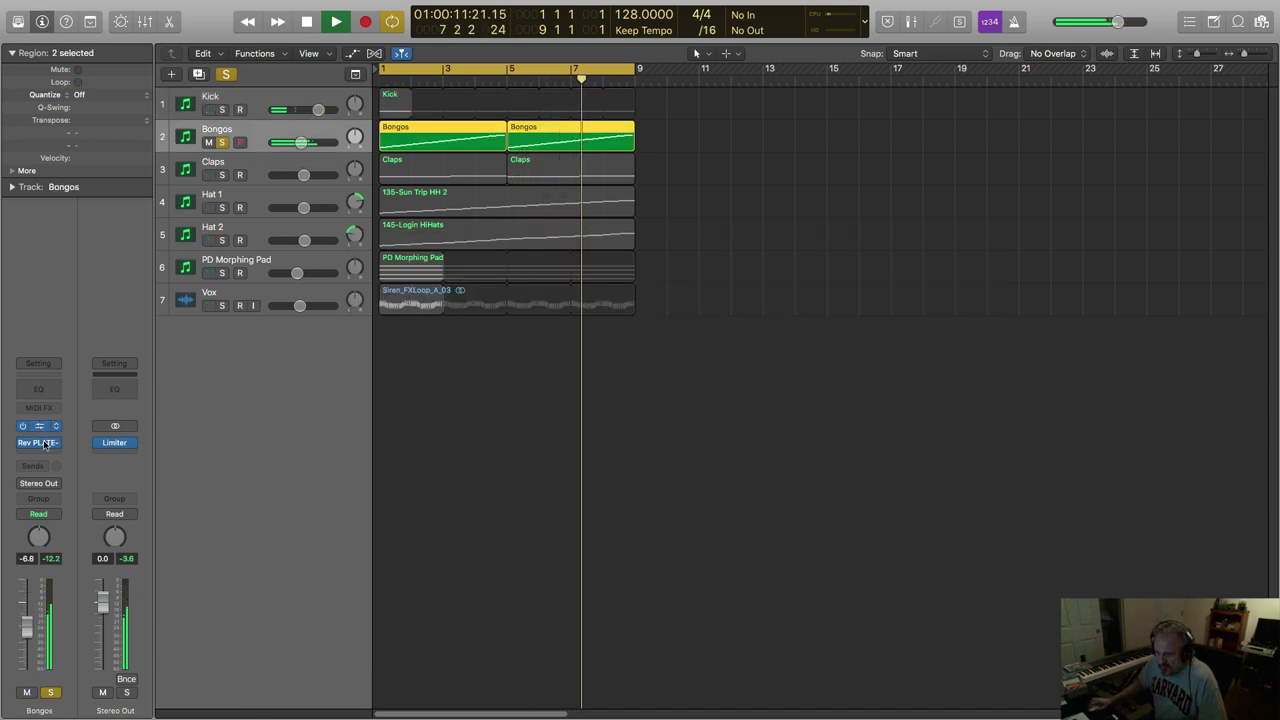
click(40, 443)
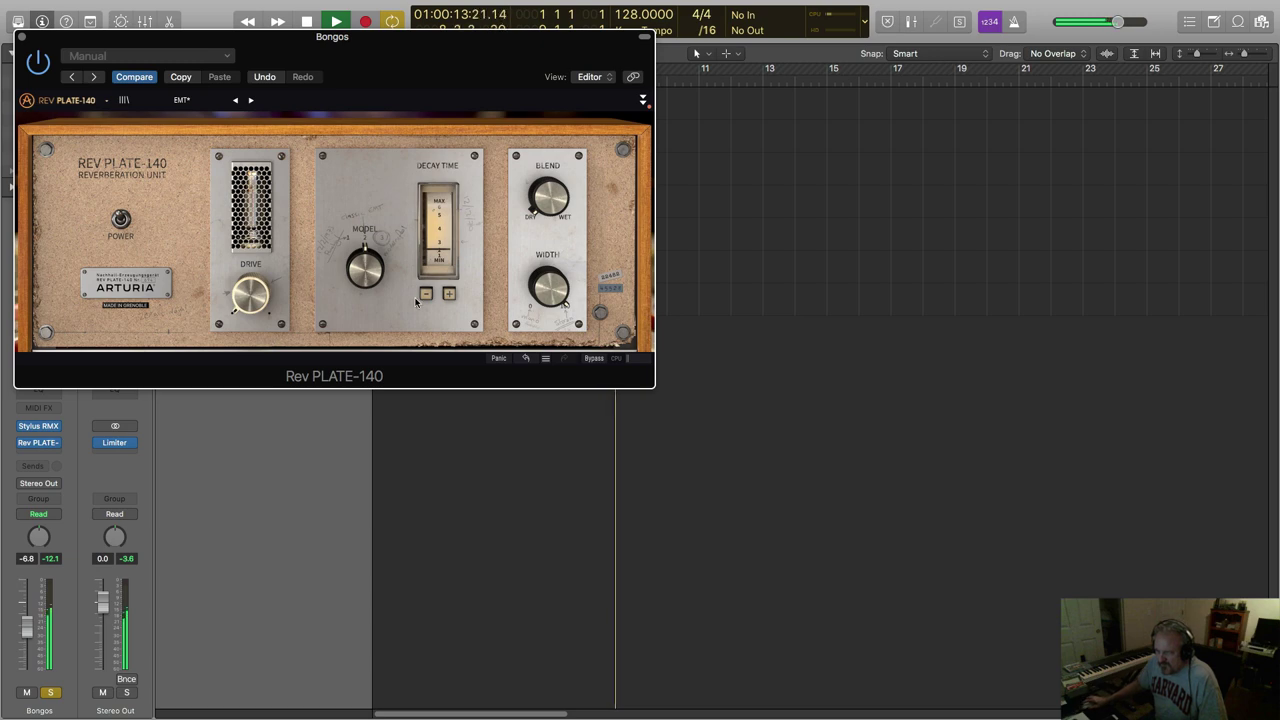
drag(286, 43, 440, 77)
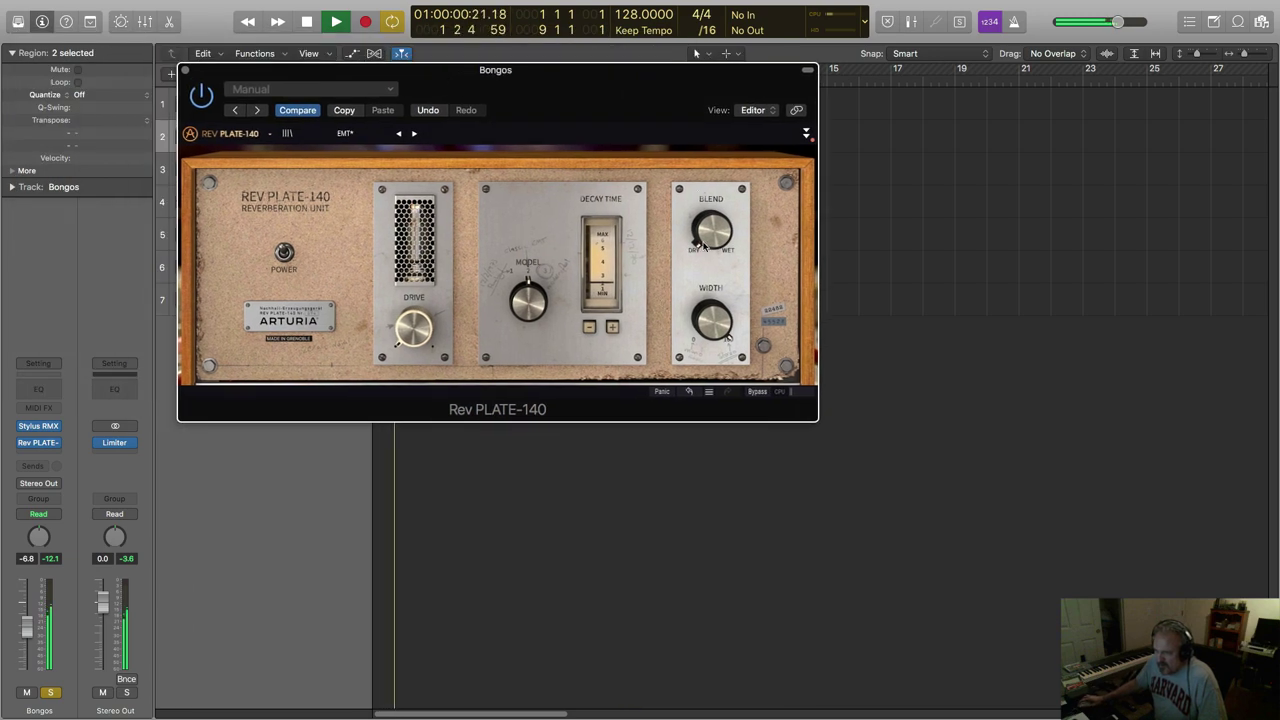
mouse_move(703, 243)
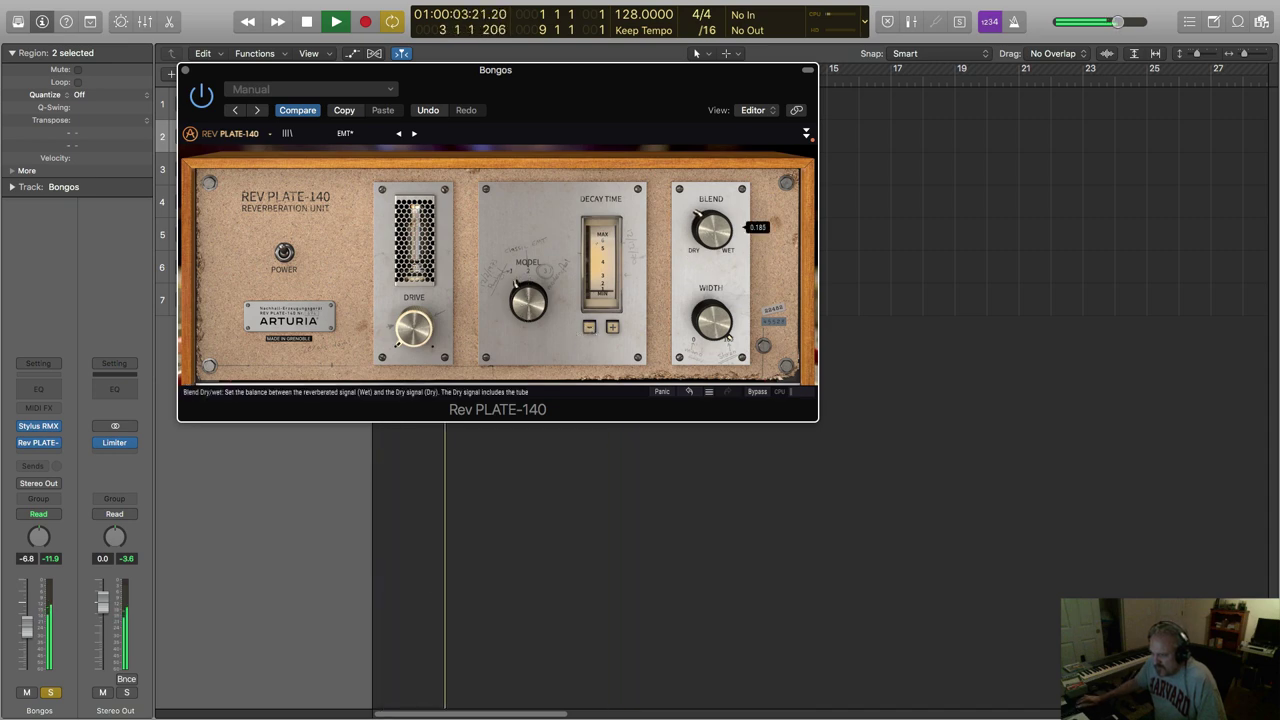
click(612, 328)
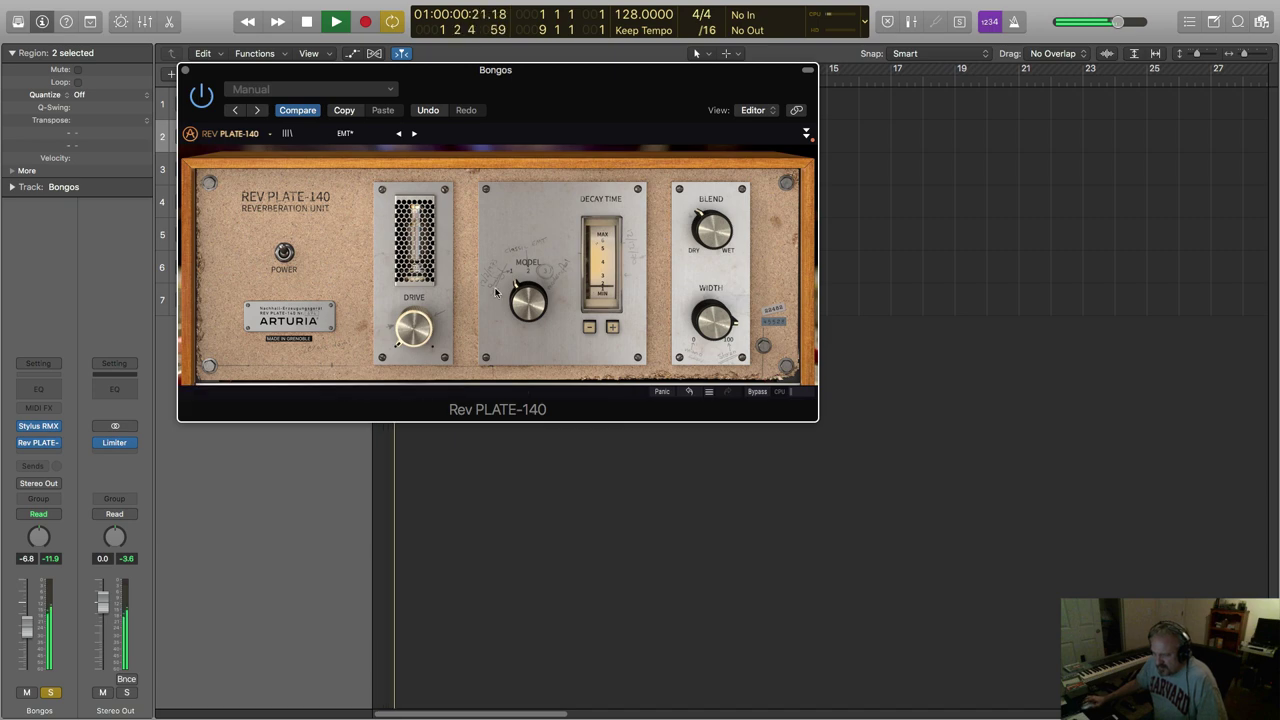
Lengthen the Bongos reverb decay slightly more and, during playback, turn width down to 0.288.
key(space)
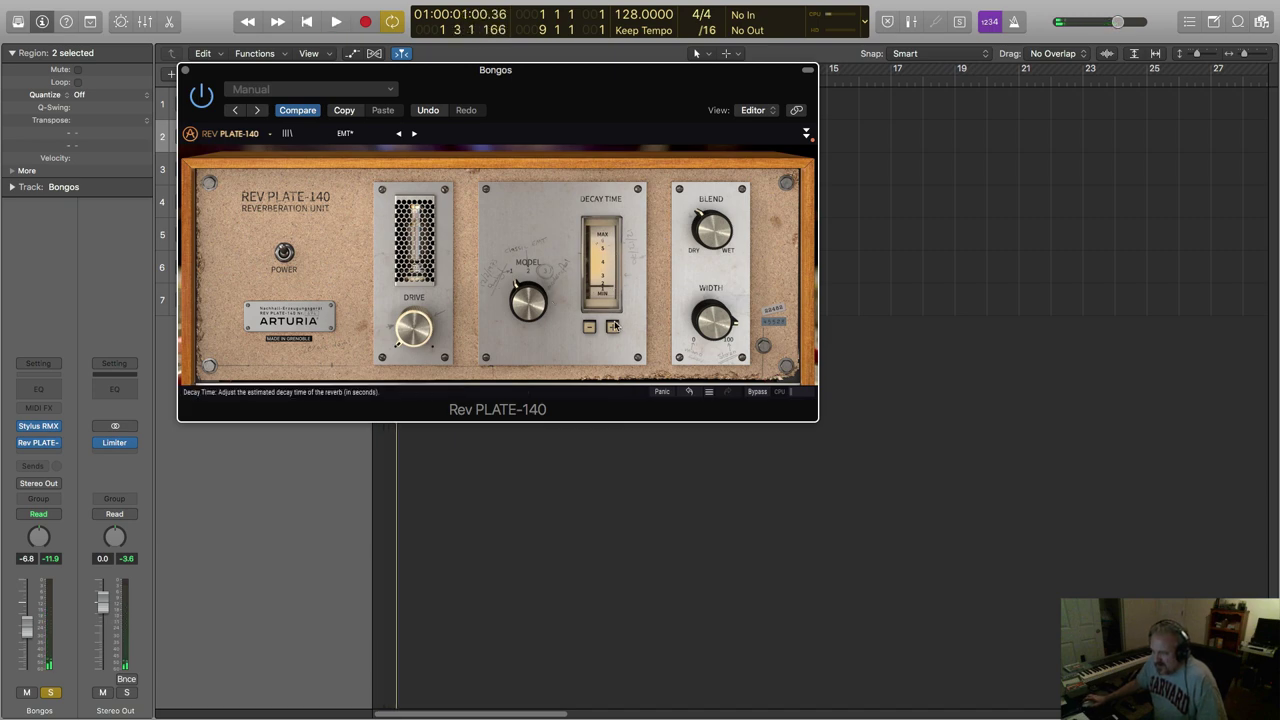
click(611, 325)
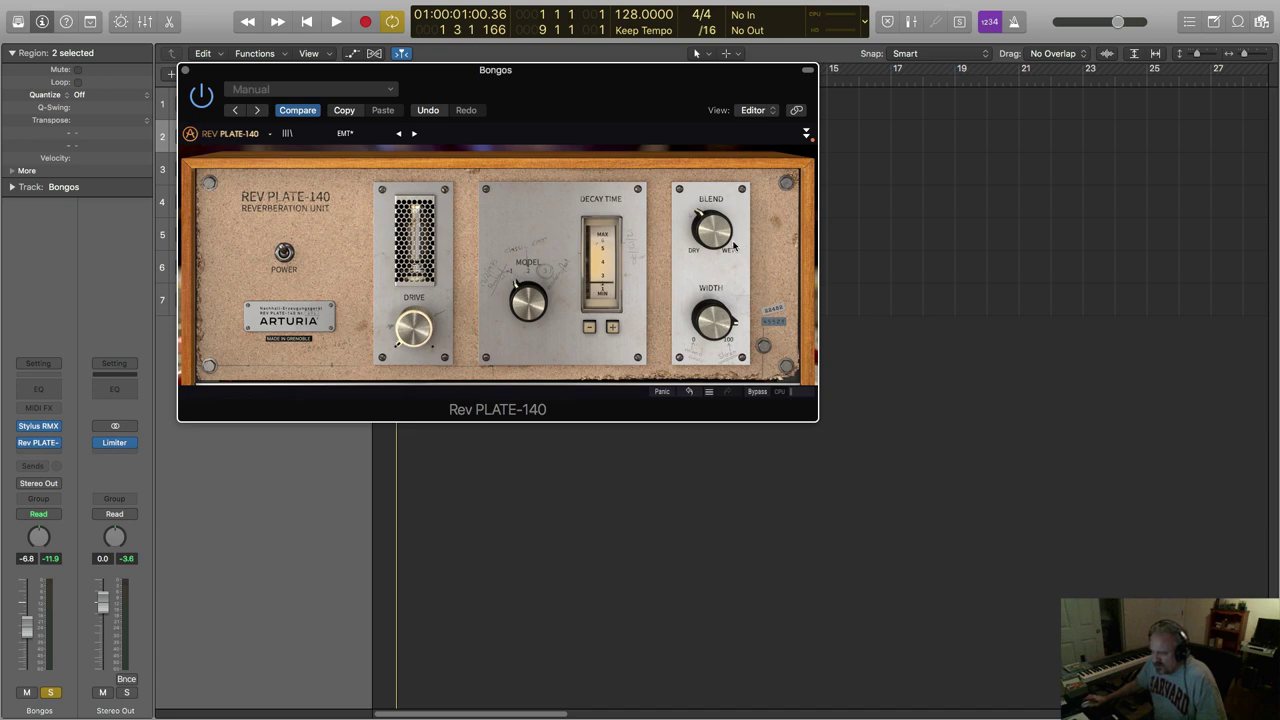
key(space)
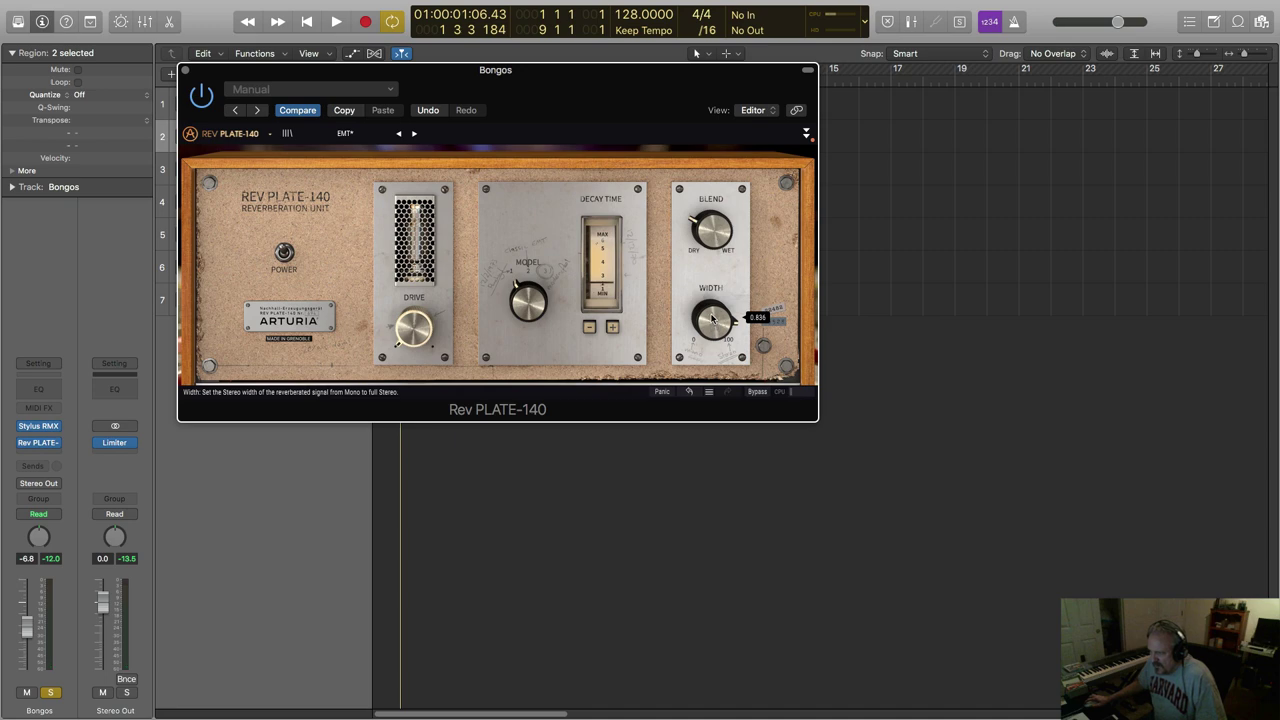
key(space)
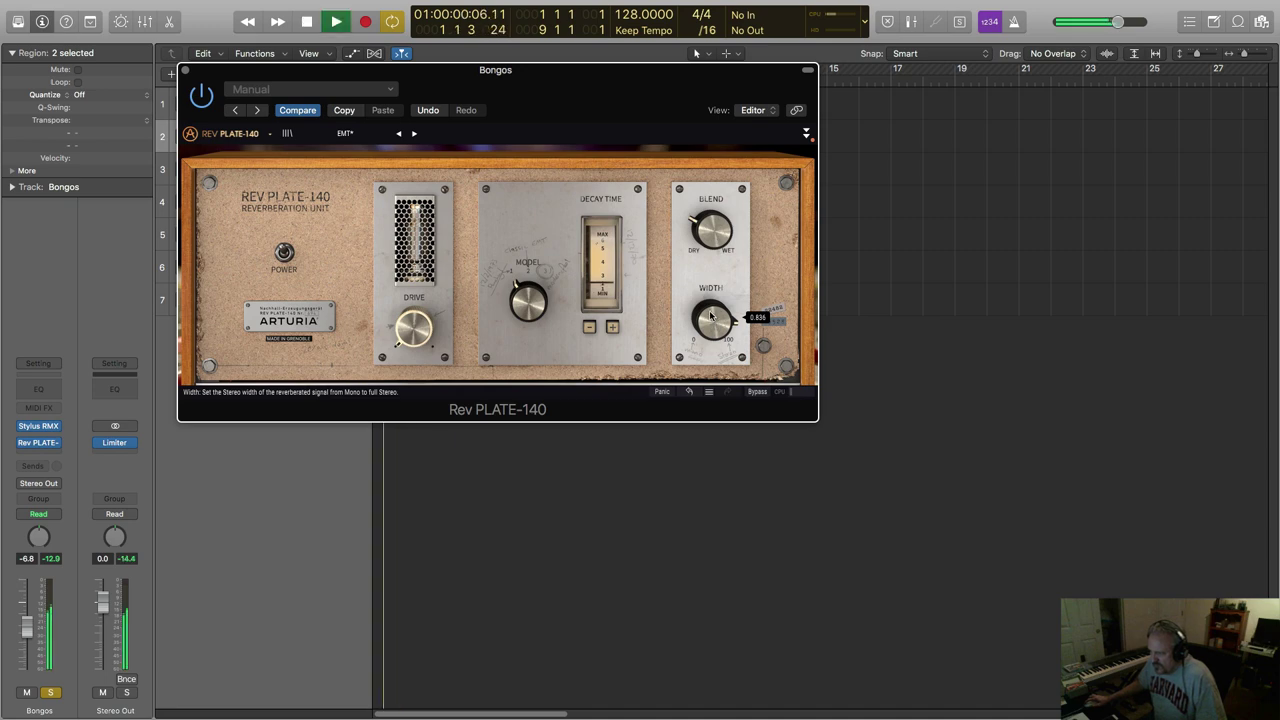
drag(710, 316, 710, 400)
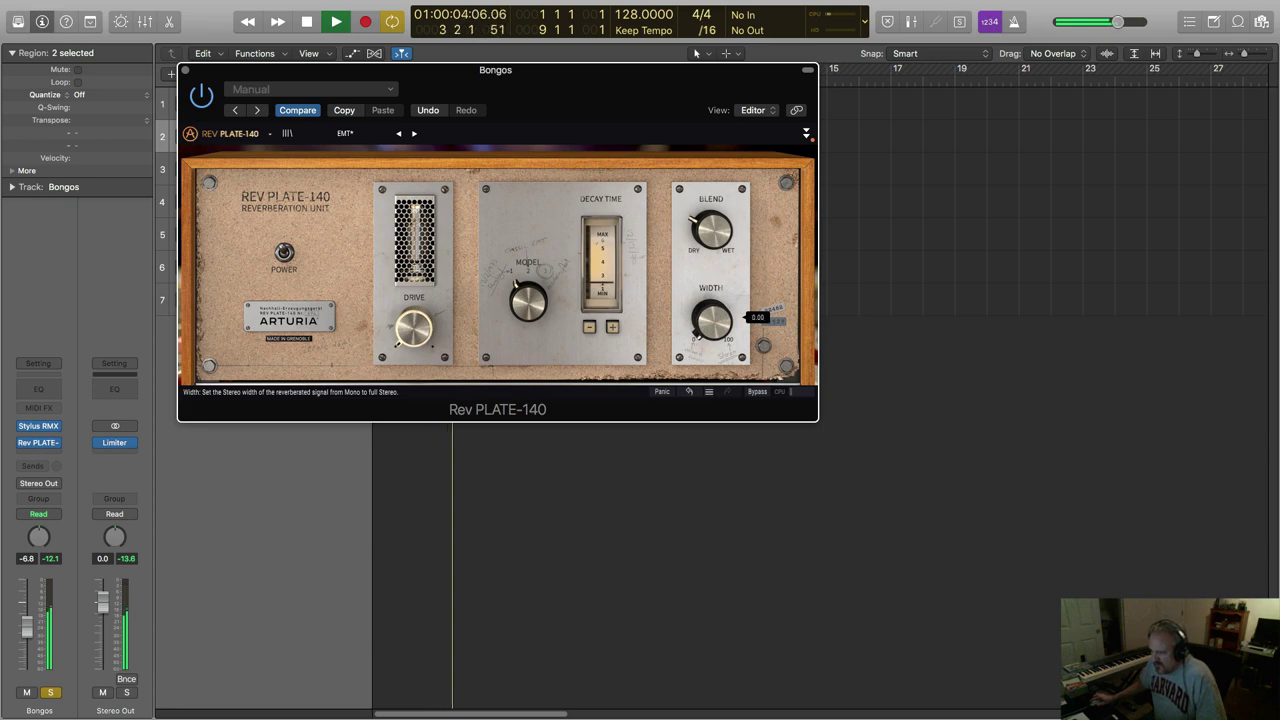
drag(308, 70, 590, 166)
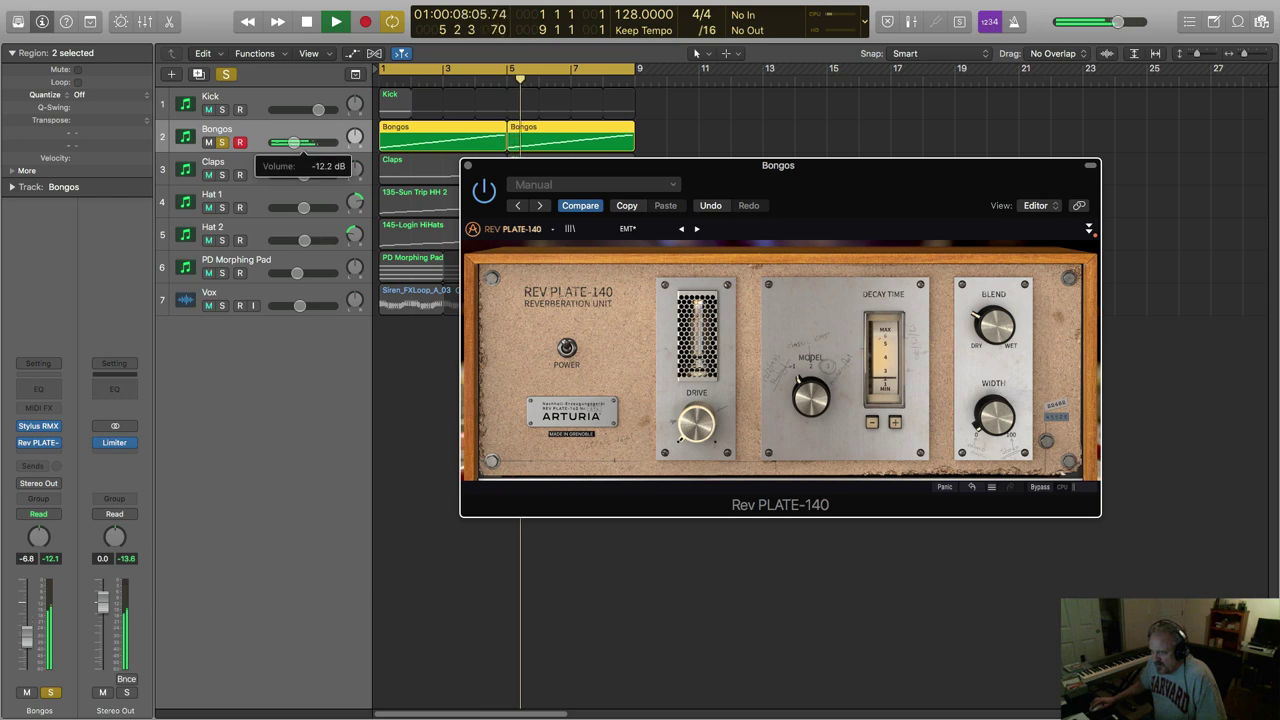
Stop playback and route a Bongos send to Bus 1.
click(333, 142)
key(space)
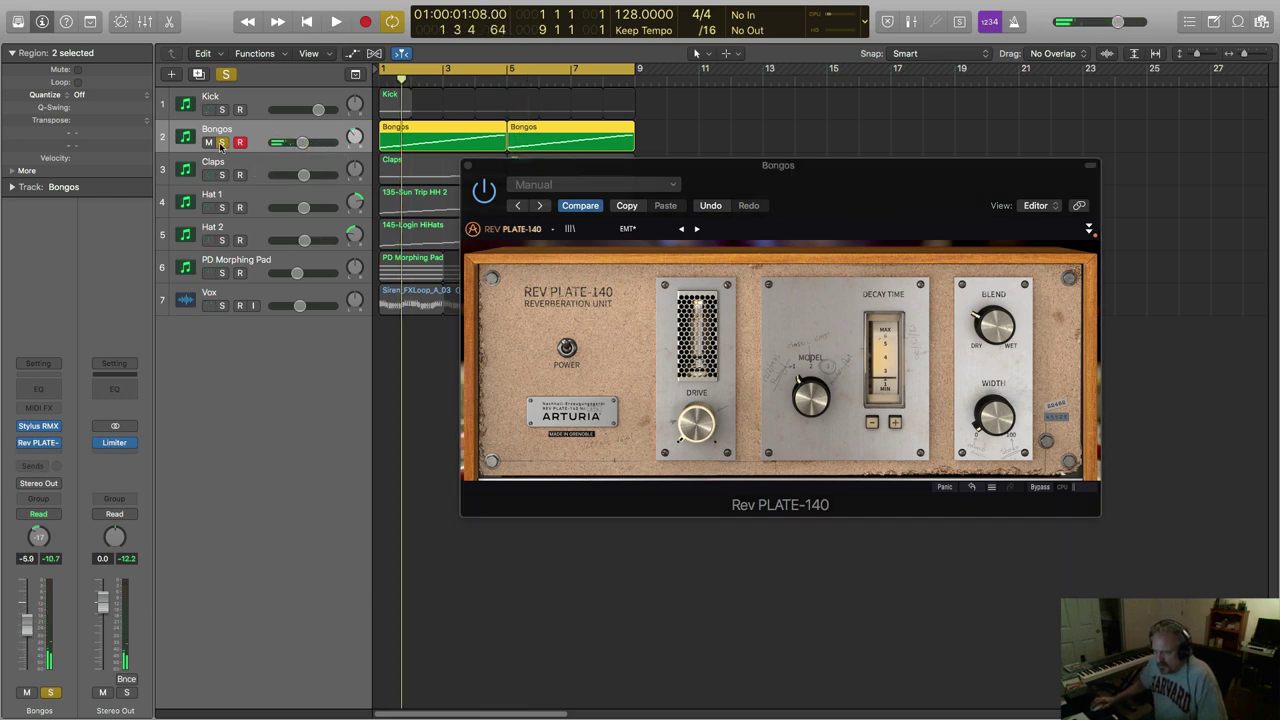
click(484, 192)
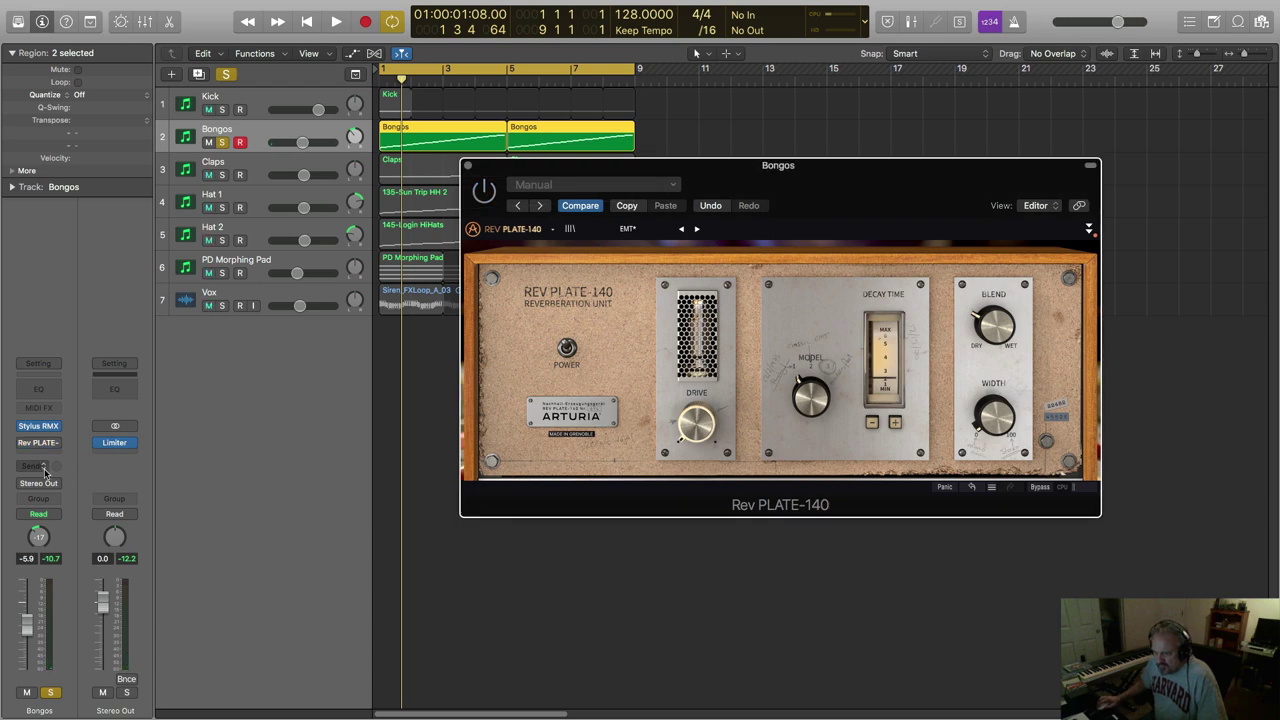
click(44, 468)
mouse_move(40, 488)
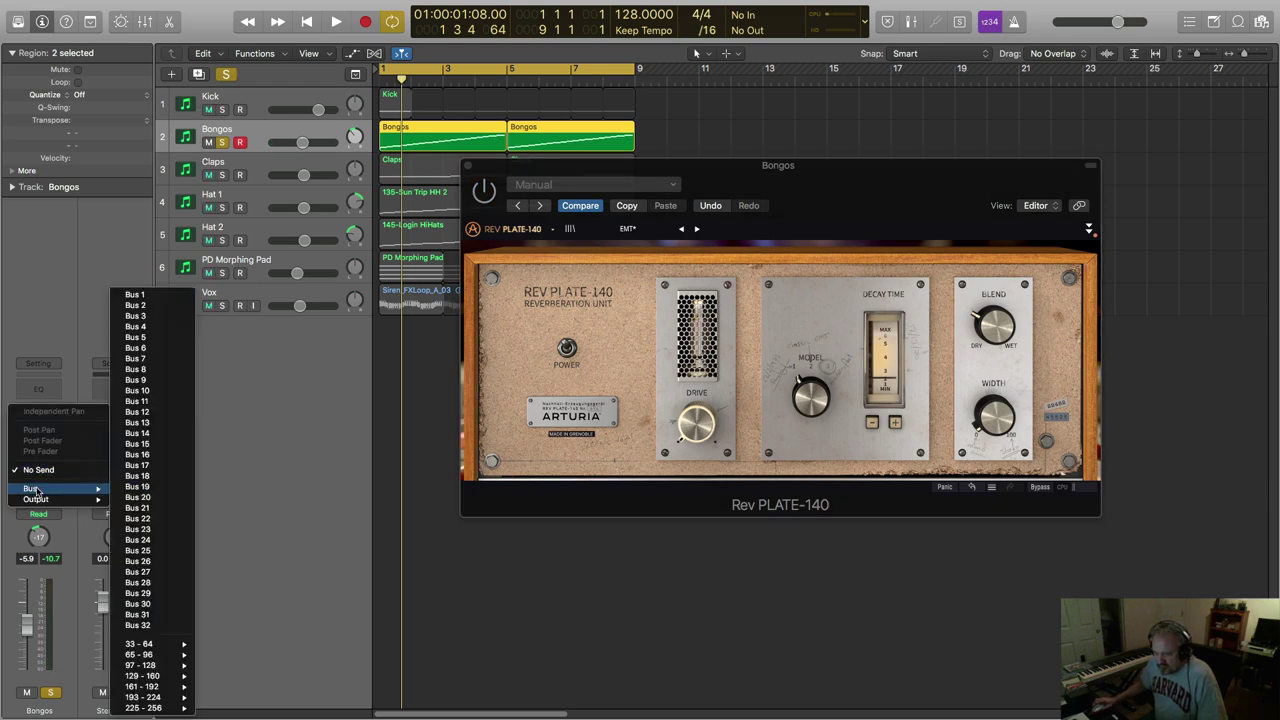
click(134, 294)
Insert a stereo Rev PLATE-140 on Aux 1, pan it slightly right, and raise the send to about -12.5 dB.
click(92, 438)
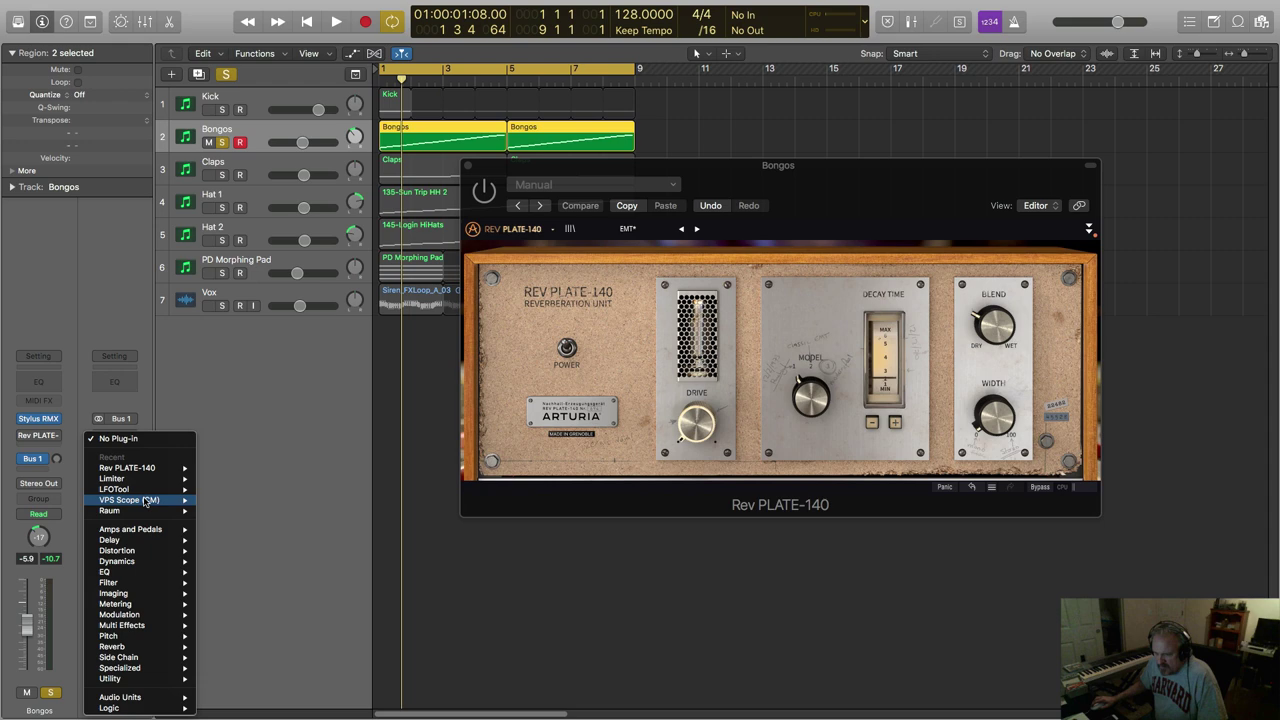
mouse_move(143, 470)
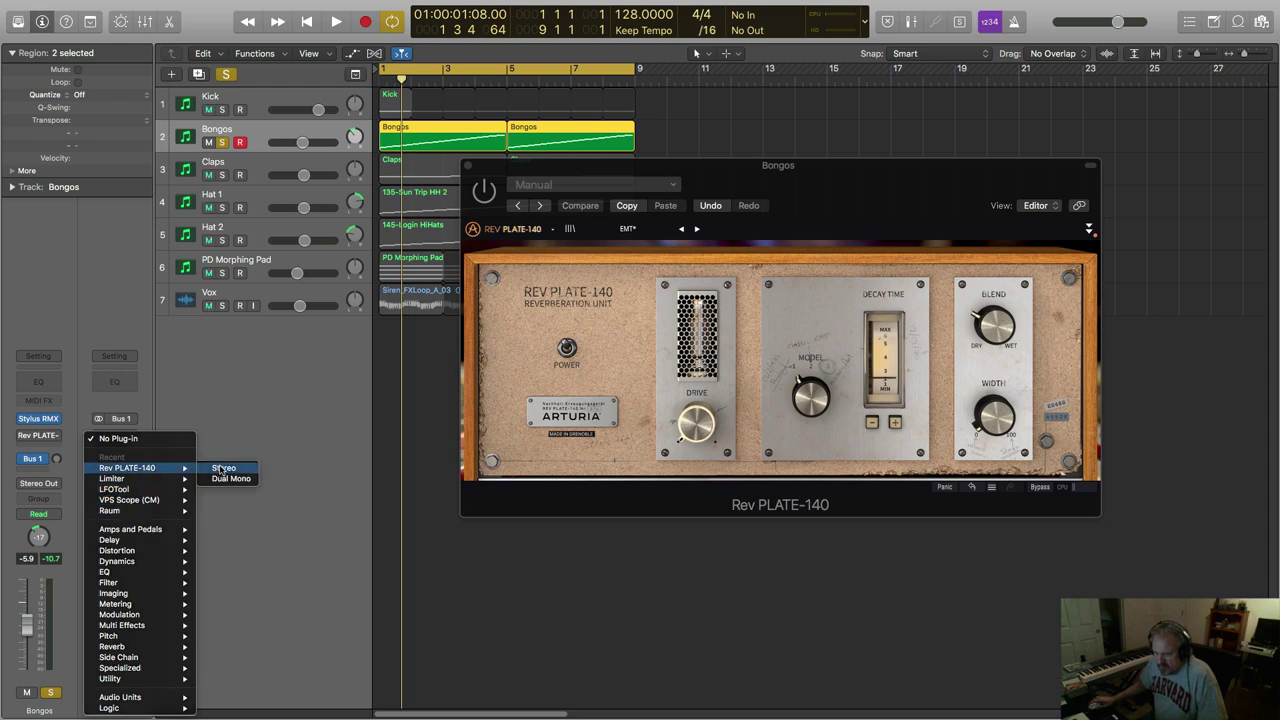
click(278, 350)
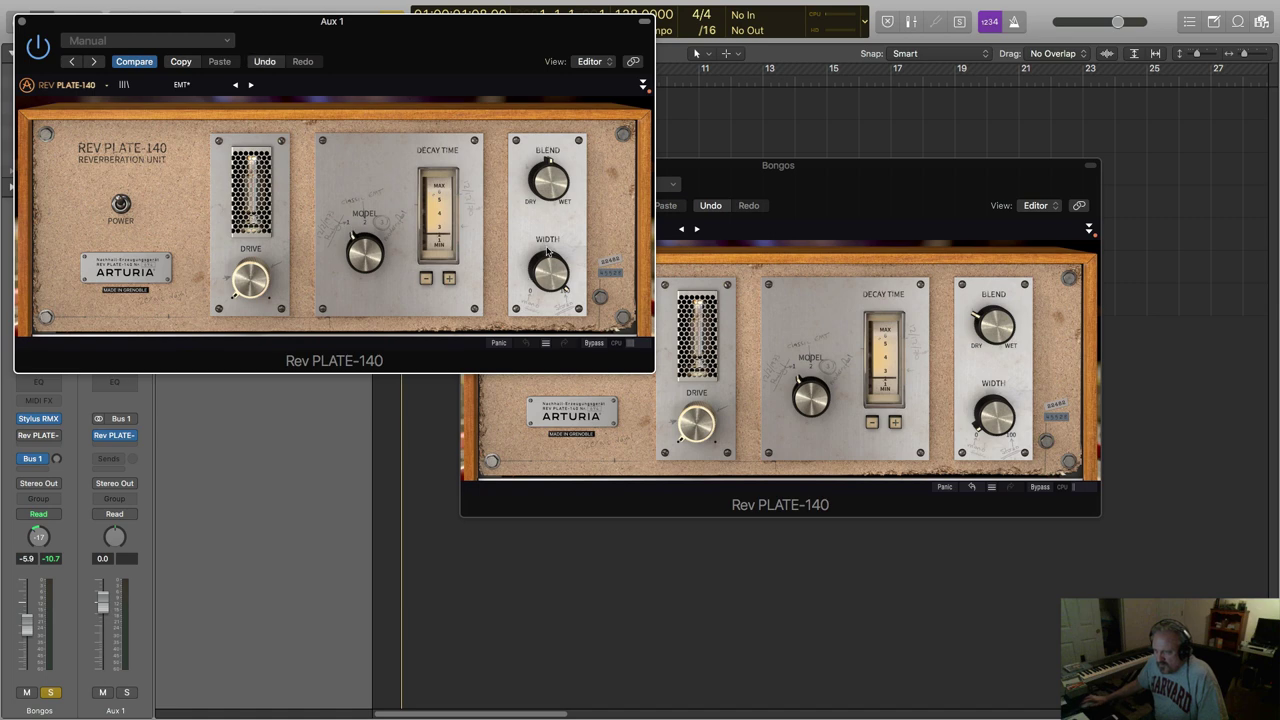
drag(330, 20, 729, 56)
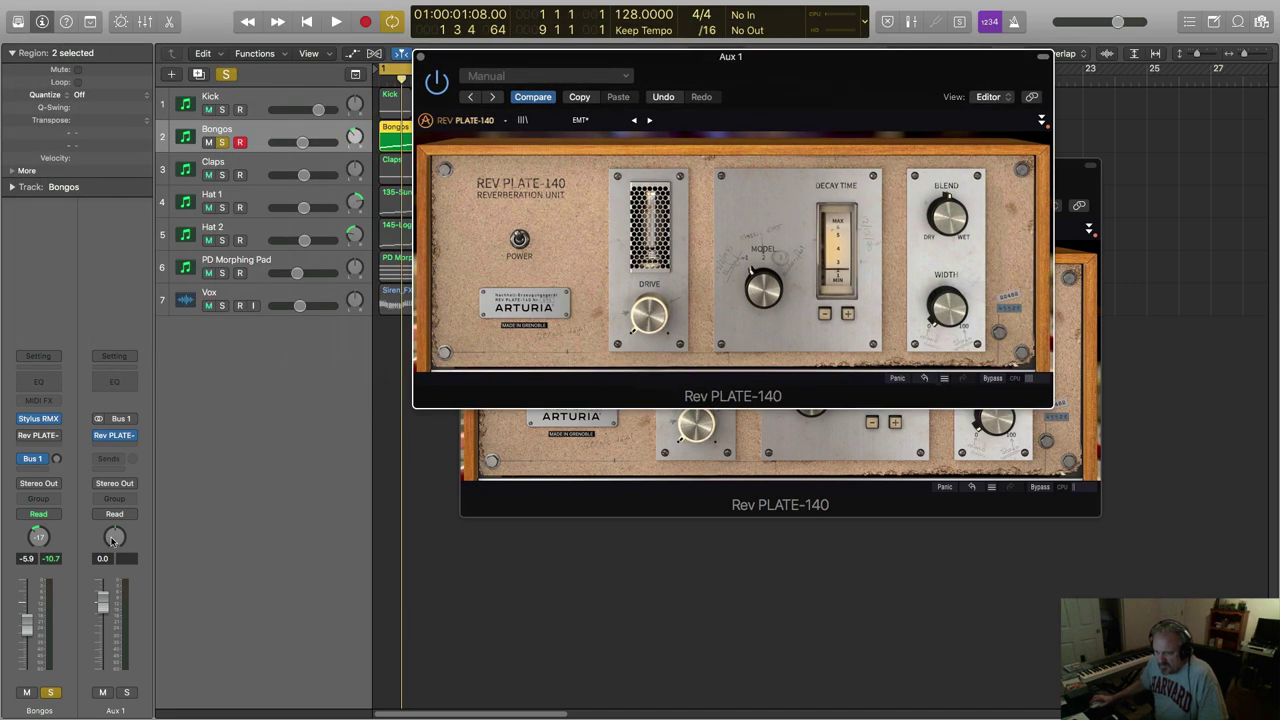
drag(112, 541, 115, 520)
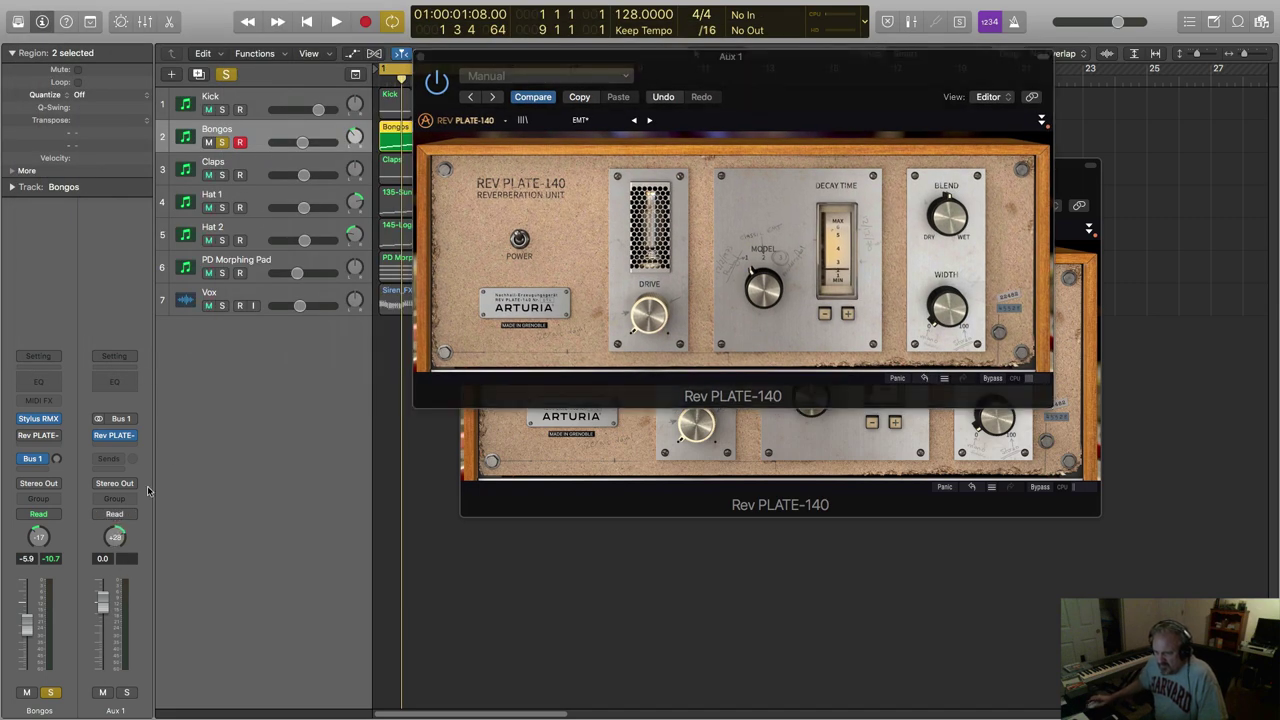
key(space)
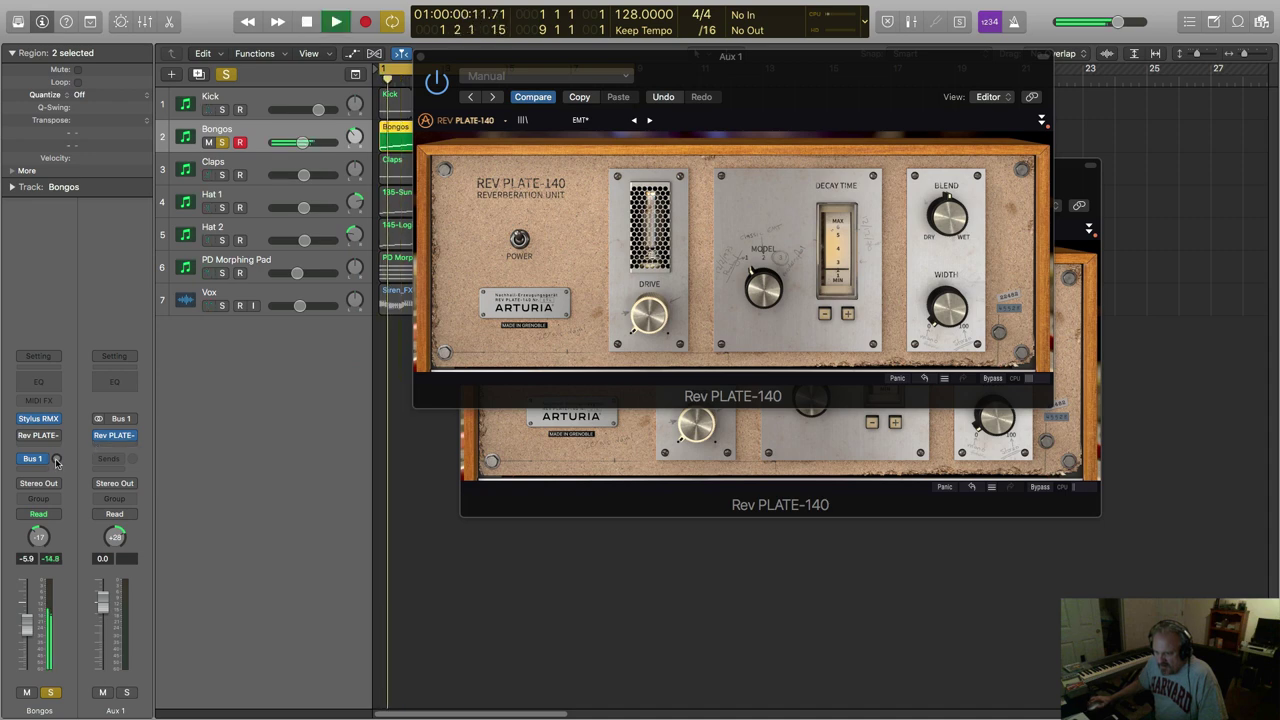
drag(62, 464, 60, 414)
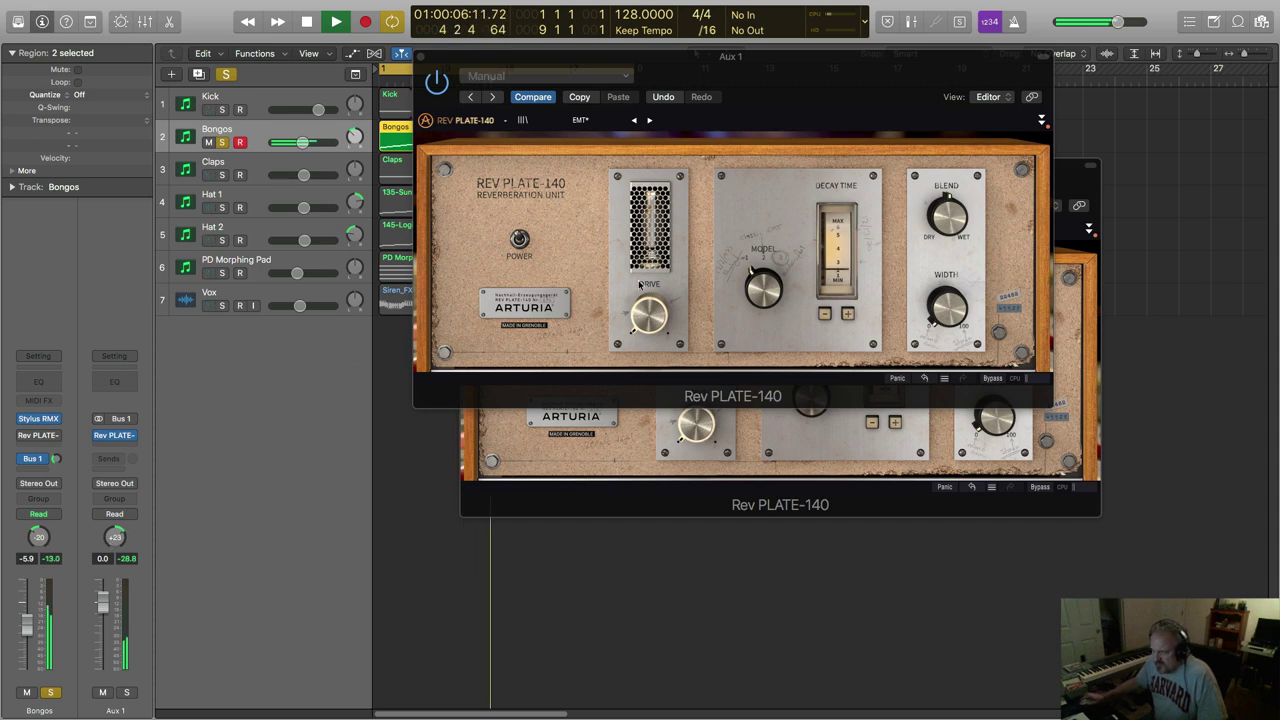
click(573, 449)
Expand the Aux 1 reverb's advanced panel, set pre-delay to 38 ms and low-shelf gain to 0.576 dB.
key(super+w)
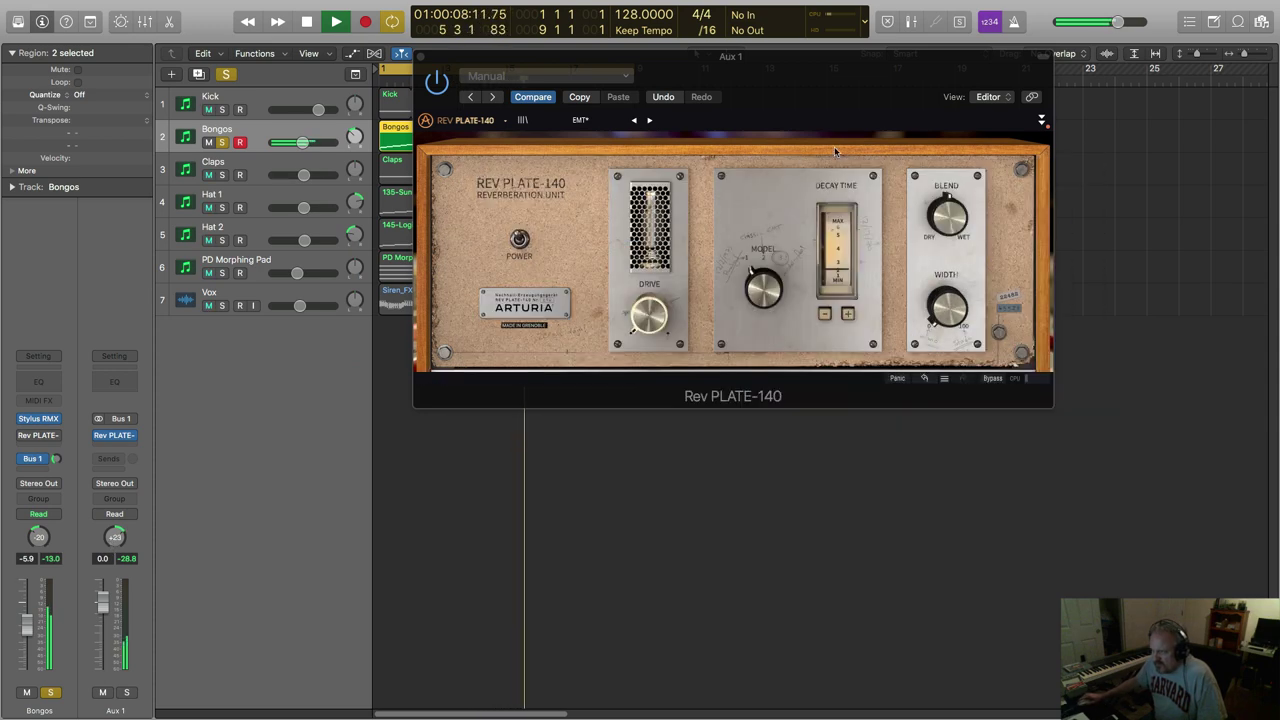
click(1041, 119)
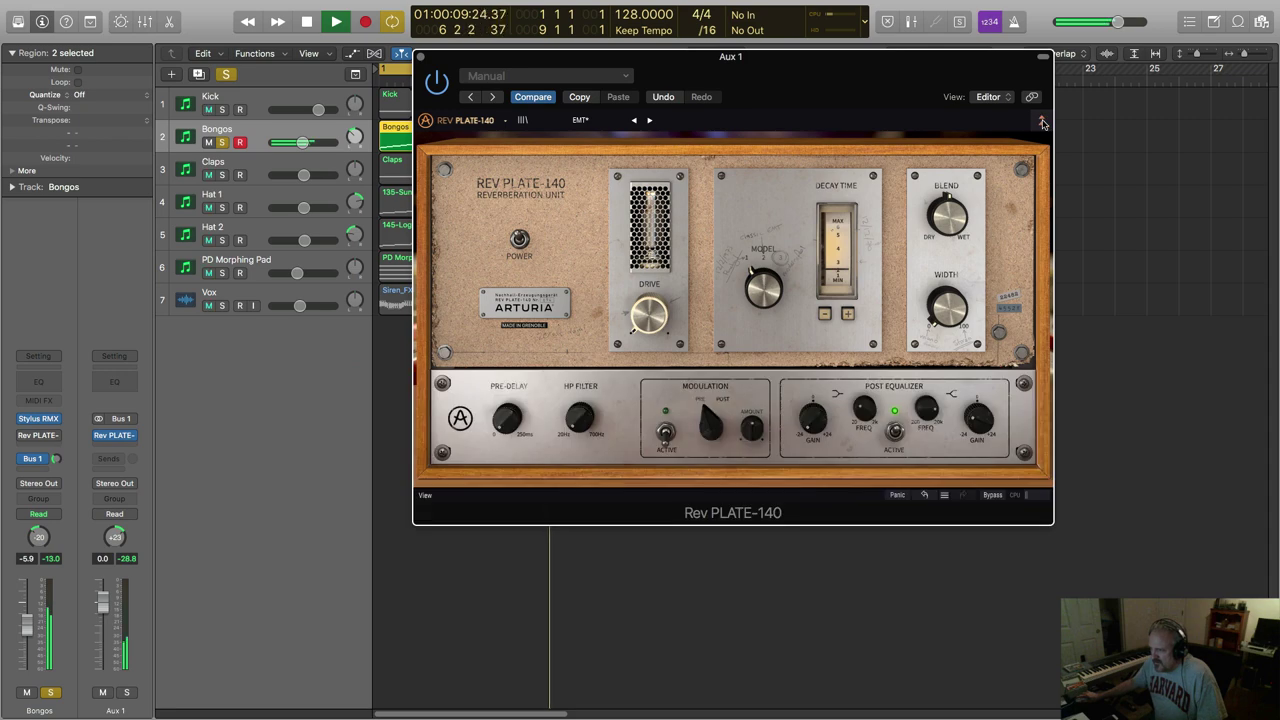
click(503, 428)
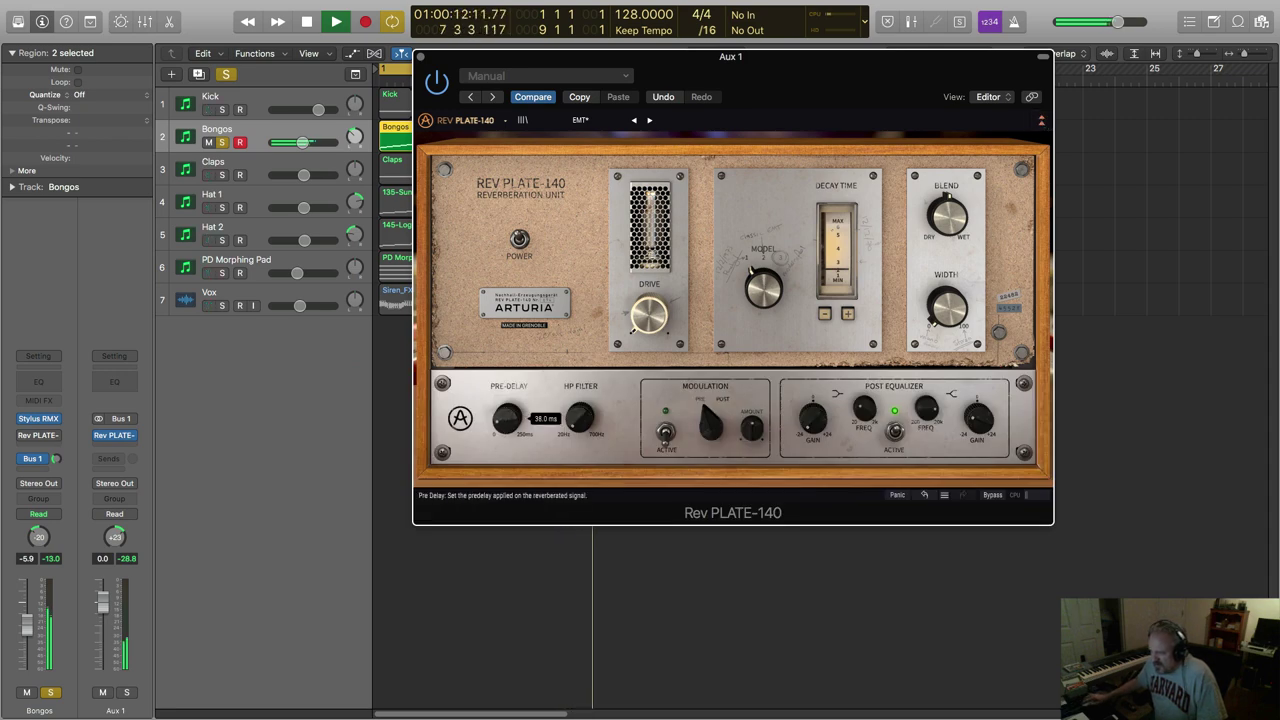
drag(503, 428, 503, 420)
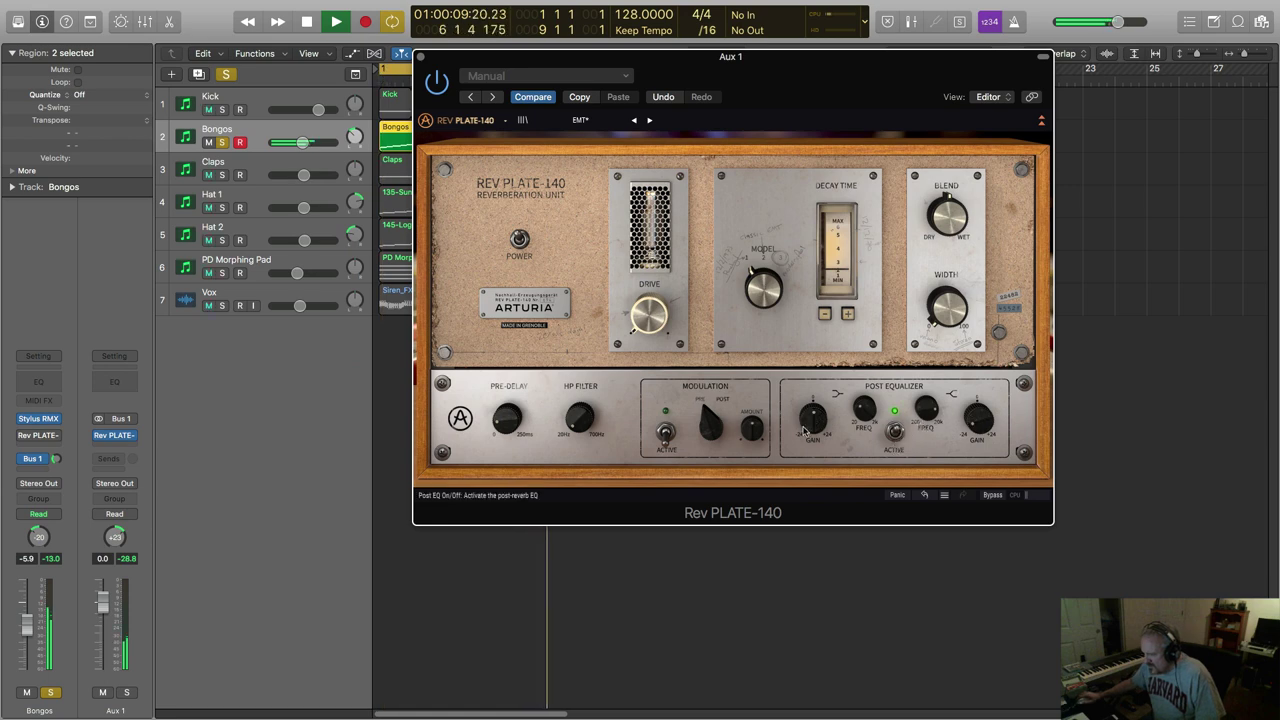
drag(804, 430, 806, 457)
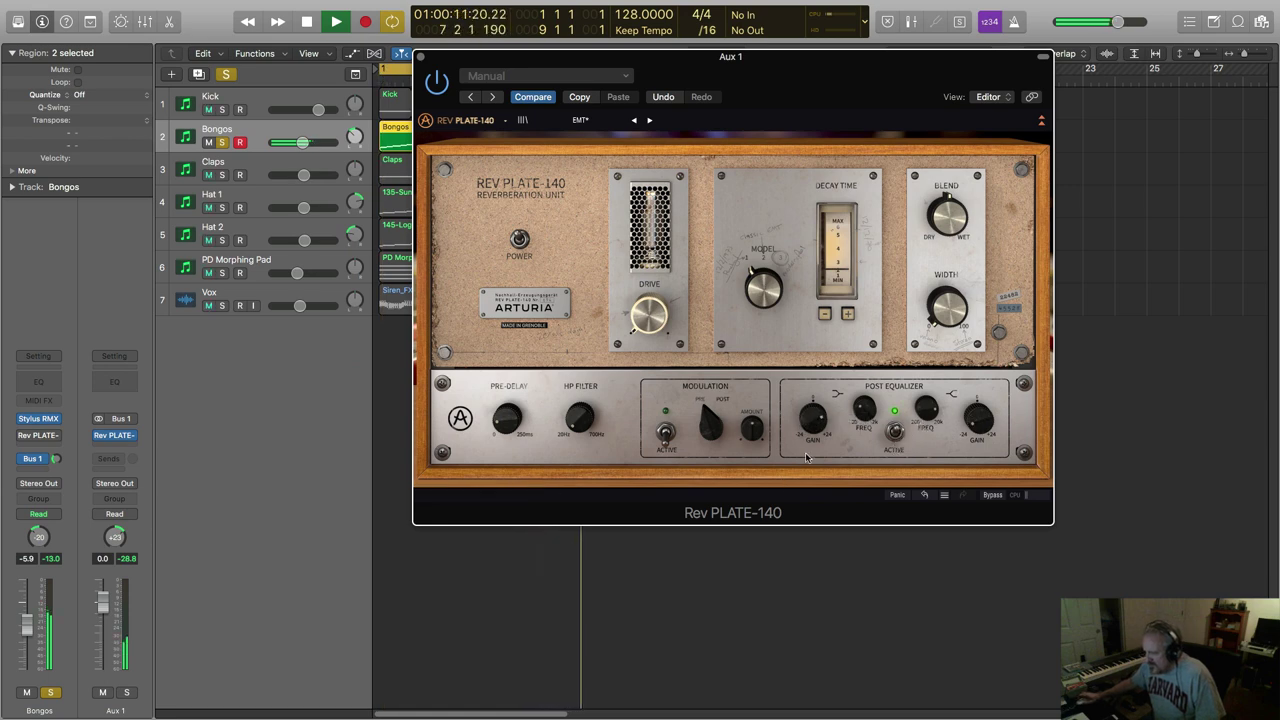
Lengthen decay one step, set width to 0.400, close the reverb window and stop playback.
click(848, 312)
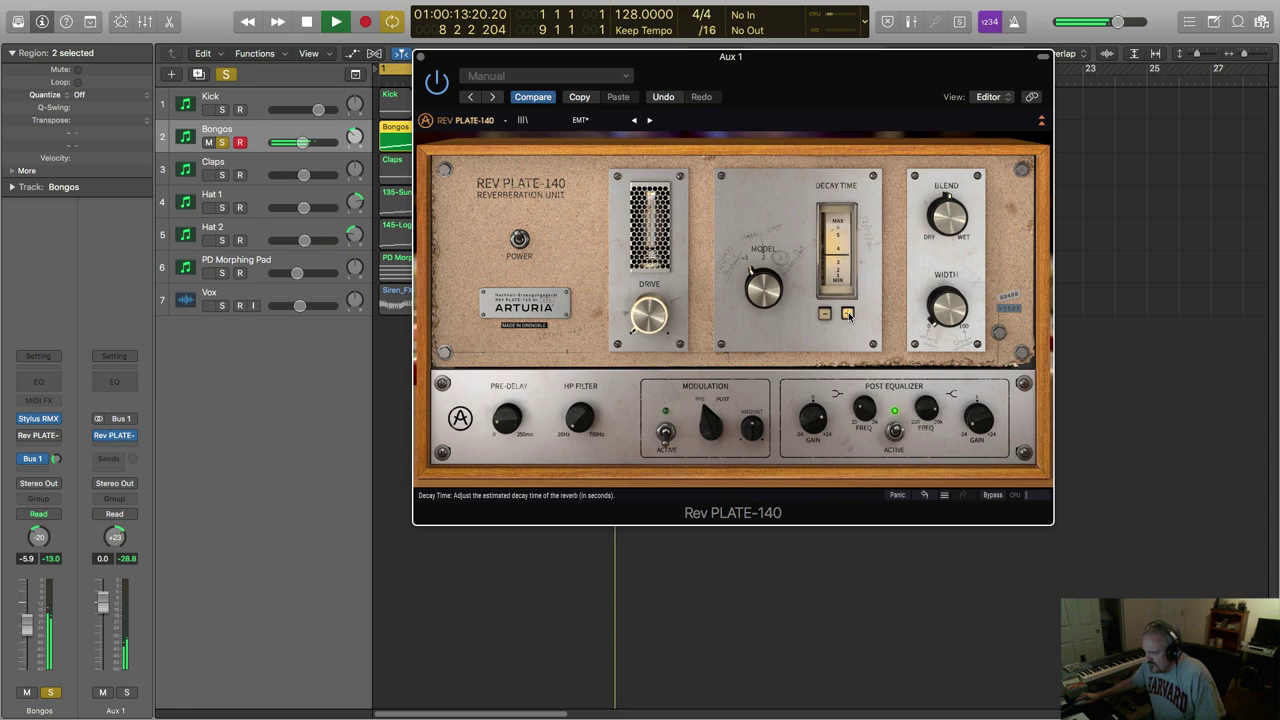
mouse_move(948, 312)
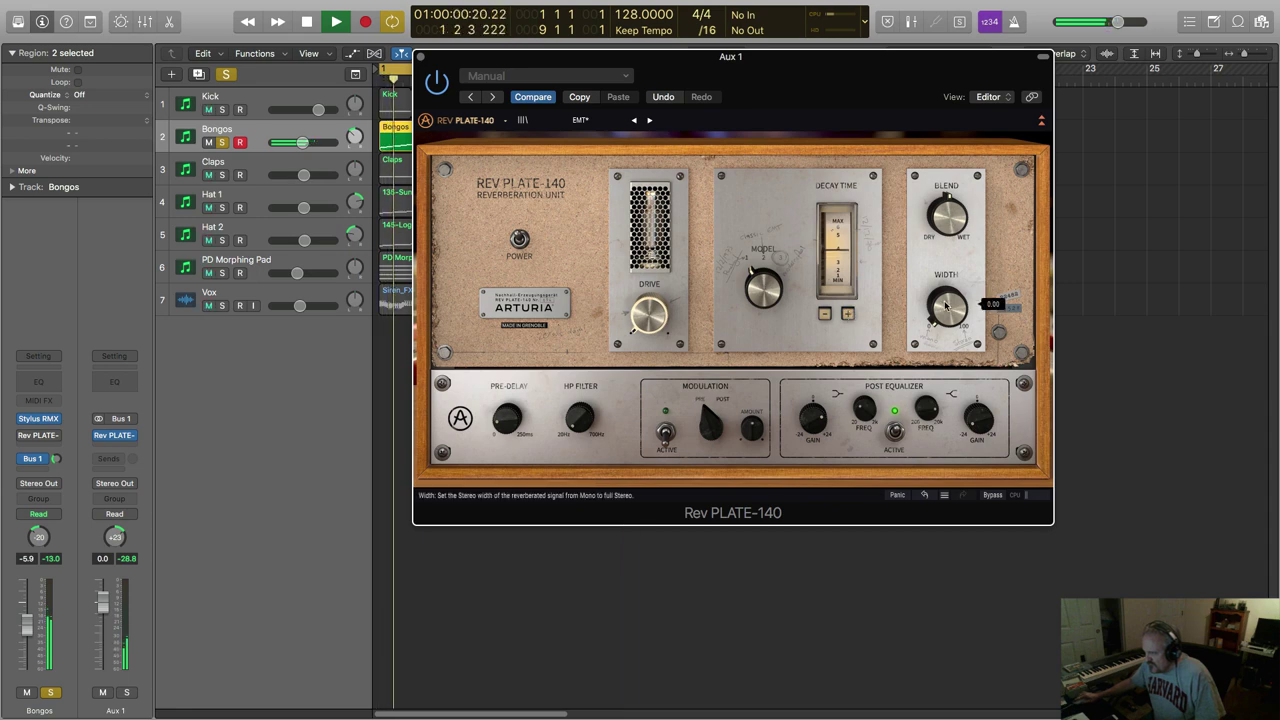
drag(948, 314, 948, 297)
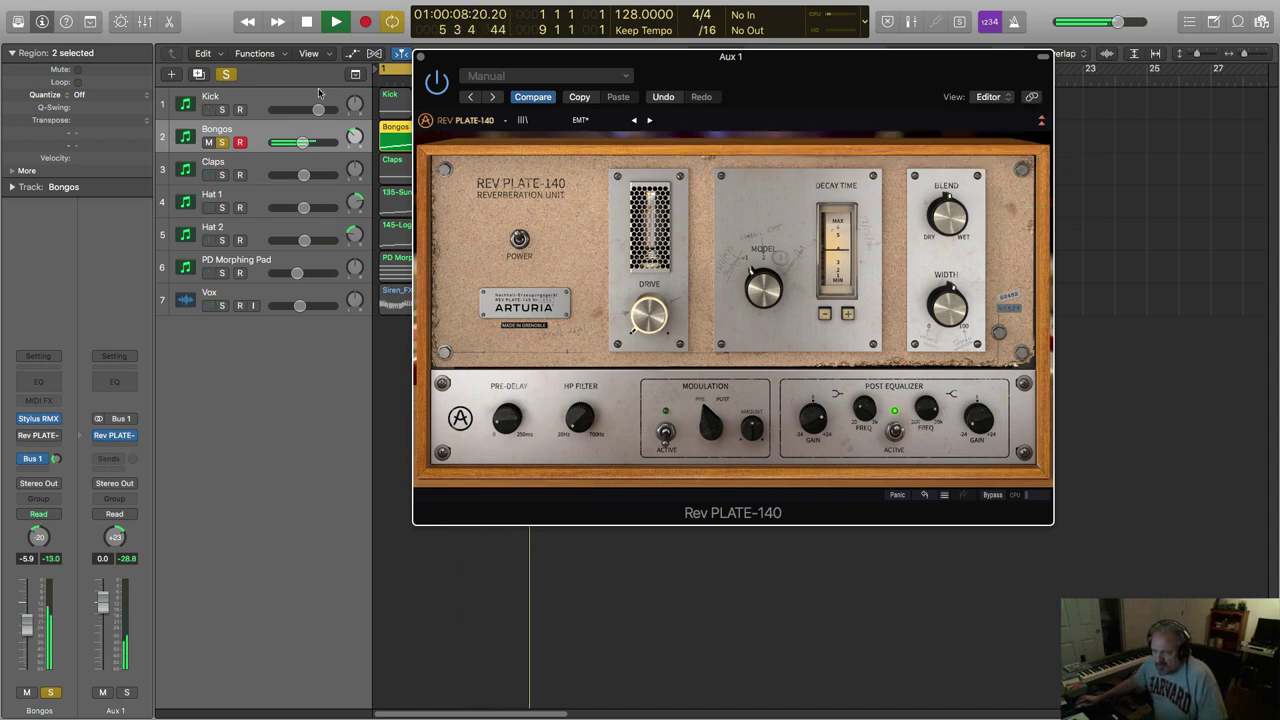
click(423, 58)
key(space)
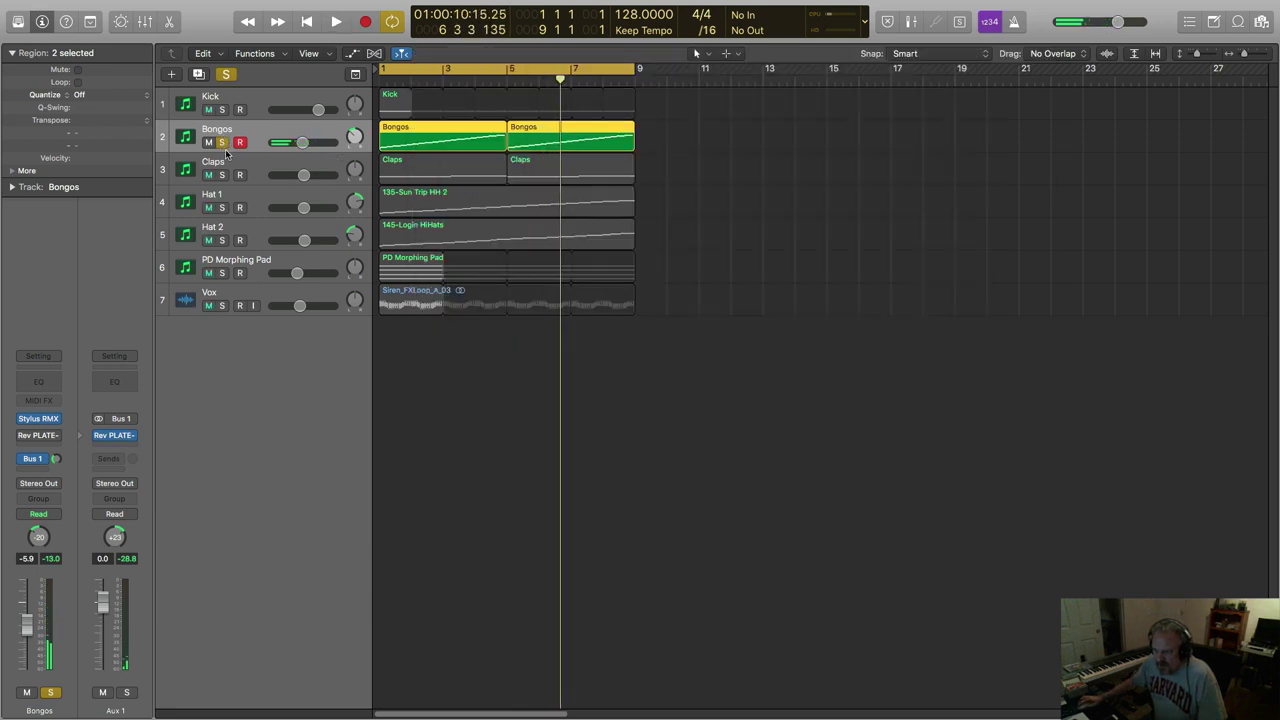
Select Claps, unsolo Bongos, start playback, and open the Claps reverb window, moving it aside.
click(264, 164)
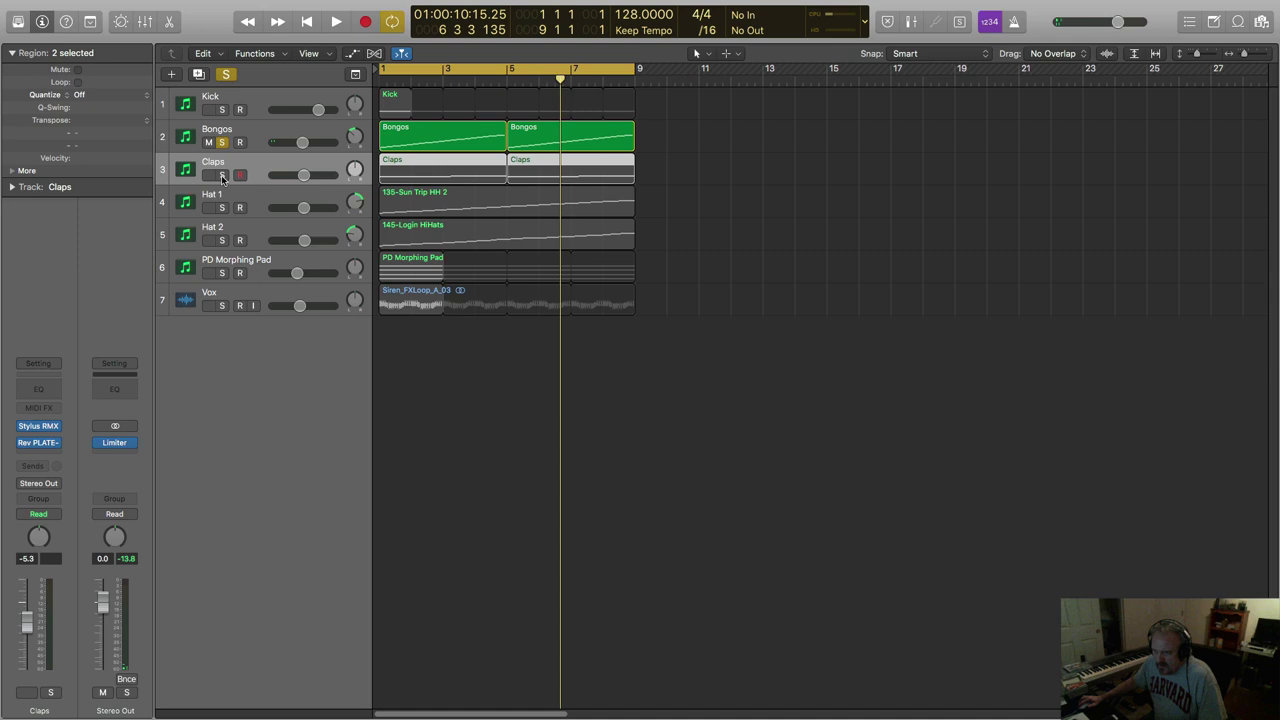
click(222, 142)
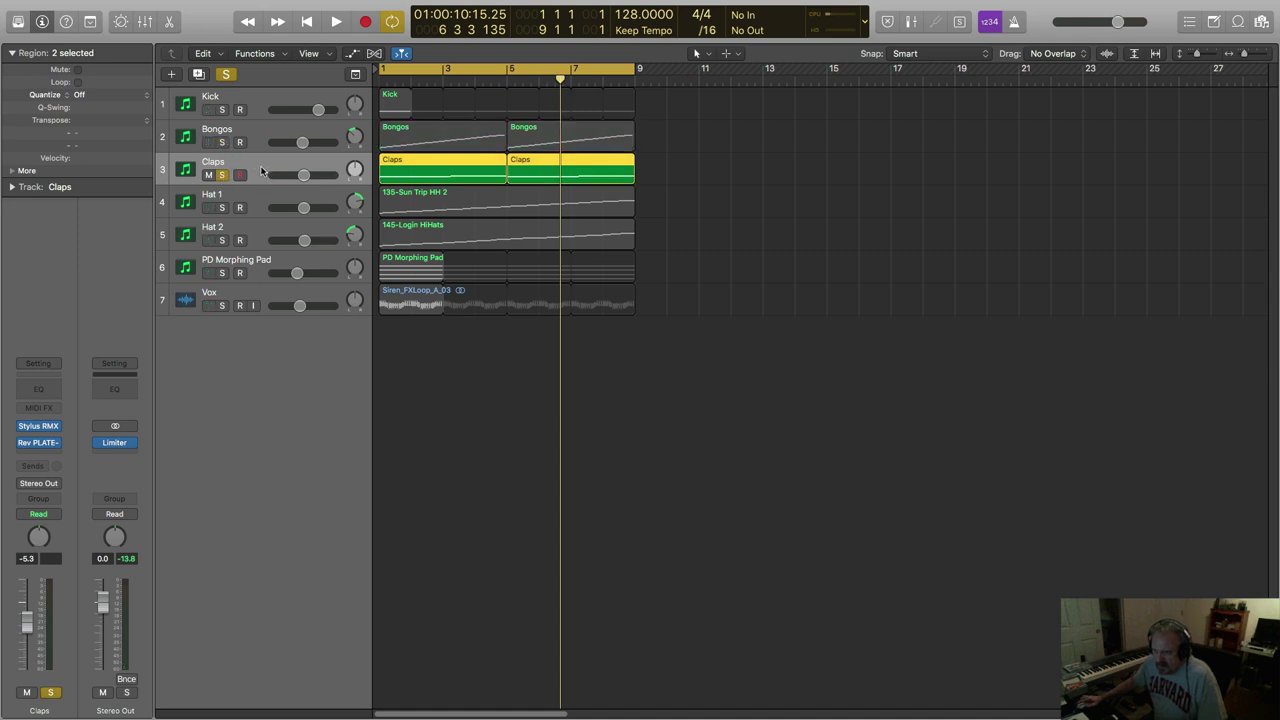
key(space)
key(v)
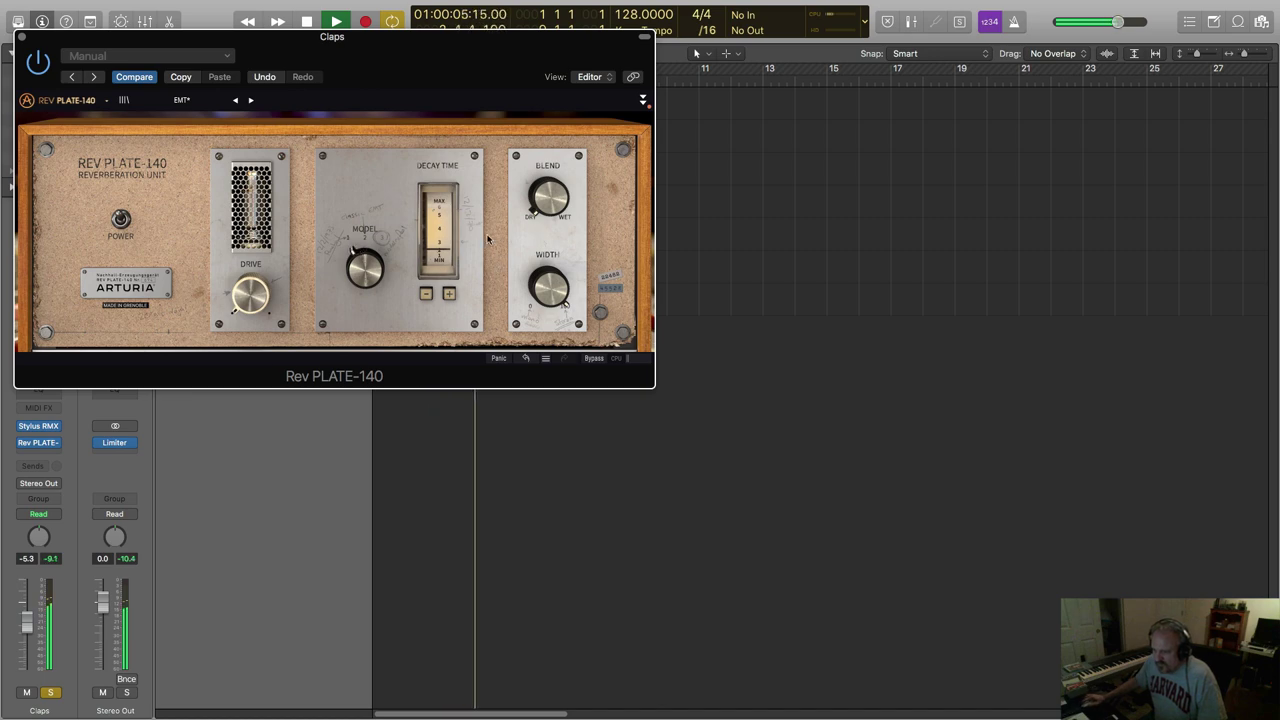
mouse_move(526, 204)
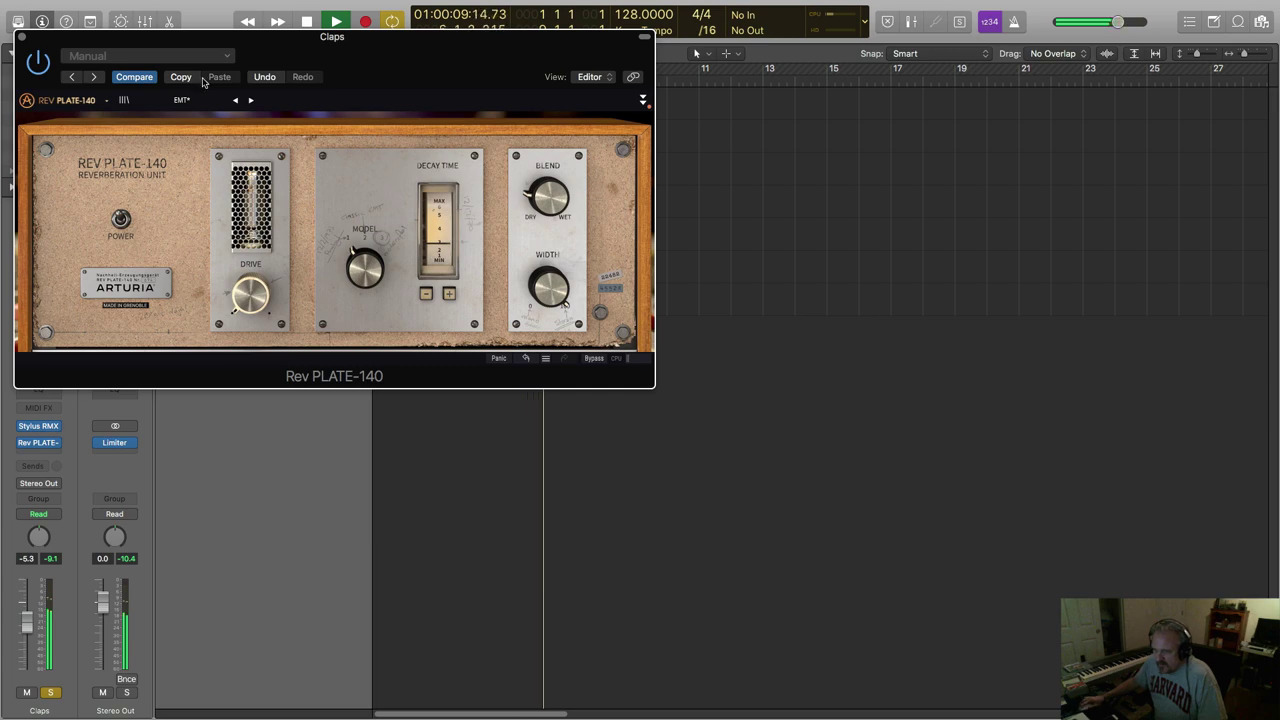
drag(160, 38, 699, 163)
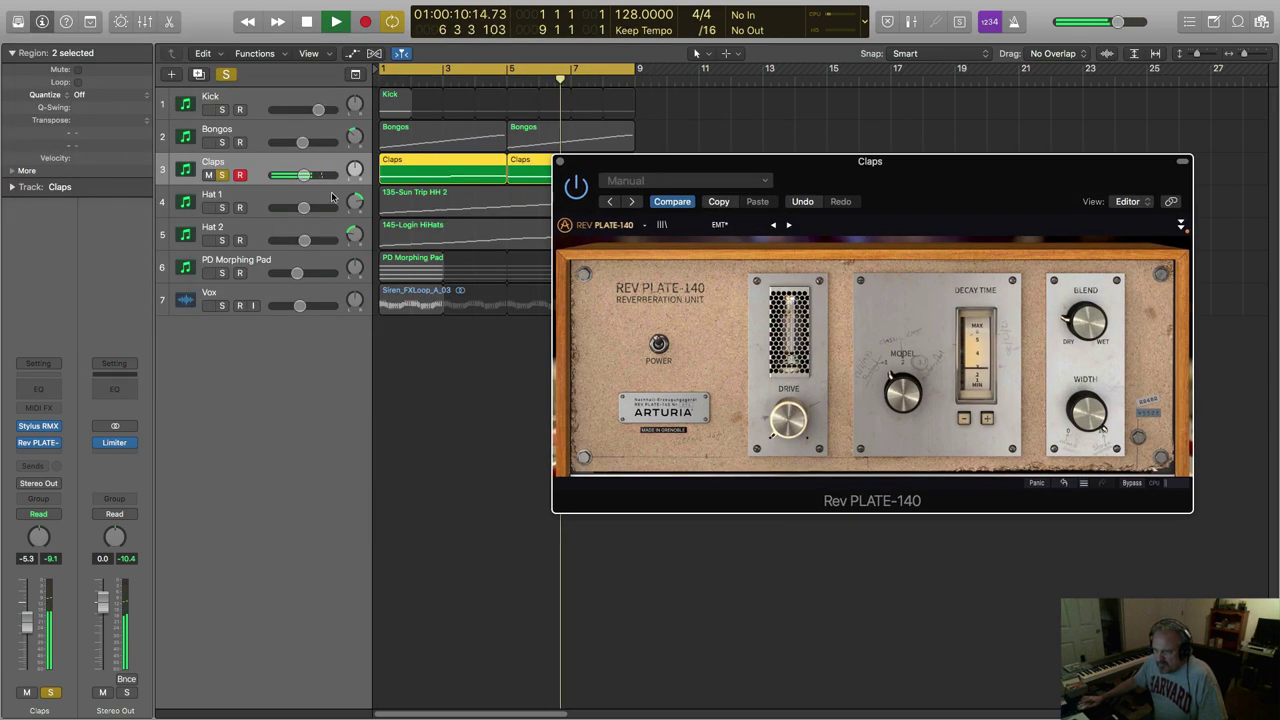
Leave only Hat 1 and Hat 2 soloed, select Hat 1, and close the Claps reverb.
click(222, 142)
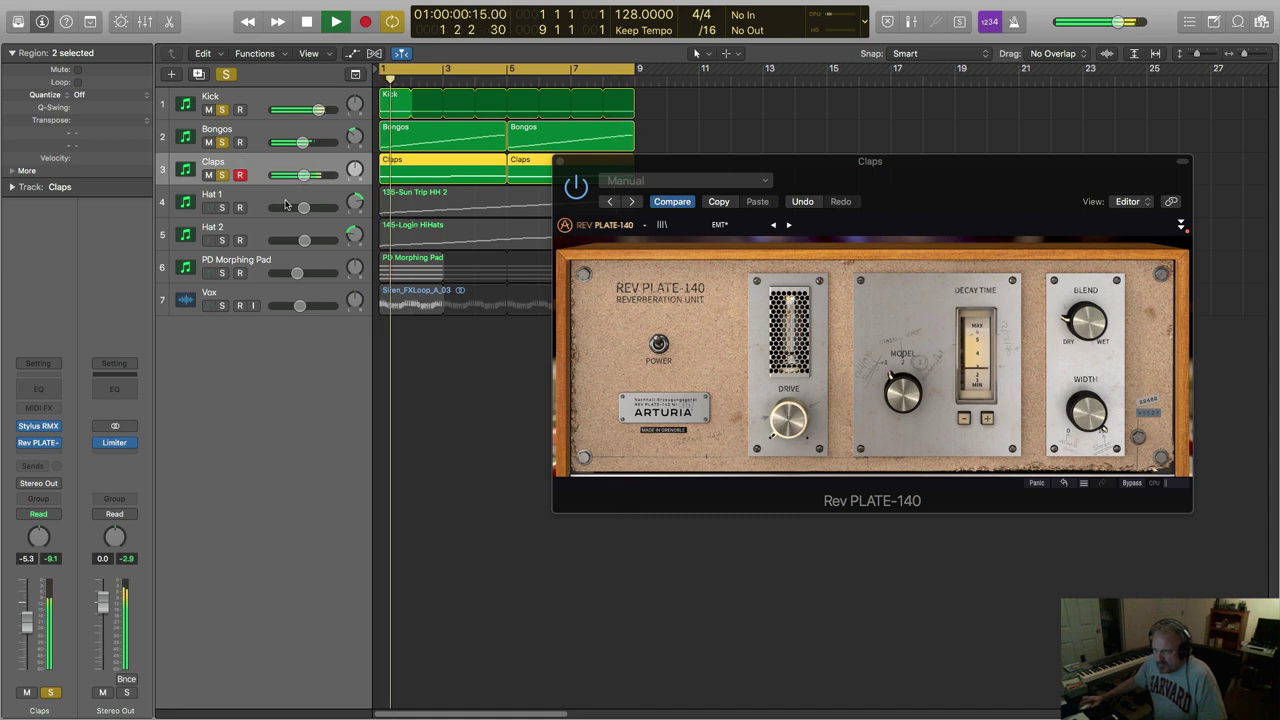
click(222, 208)
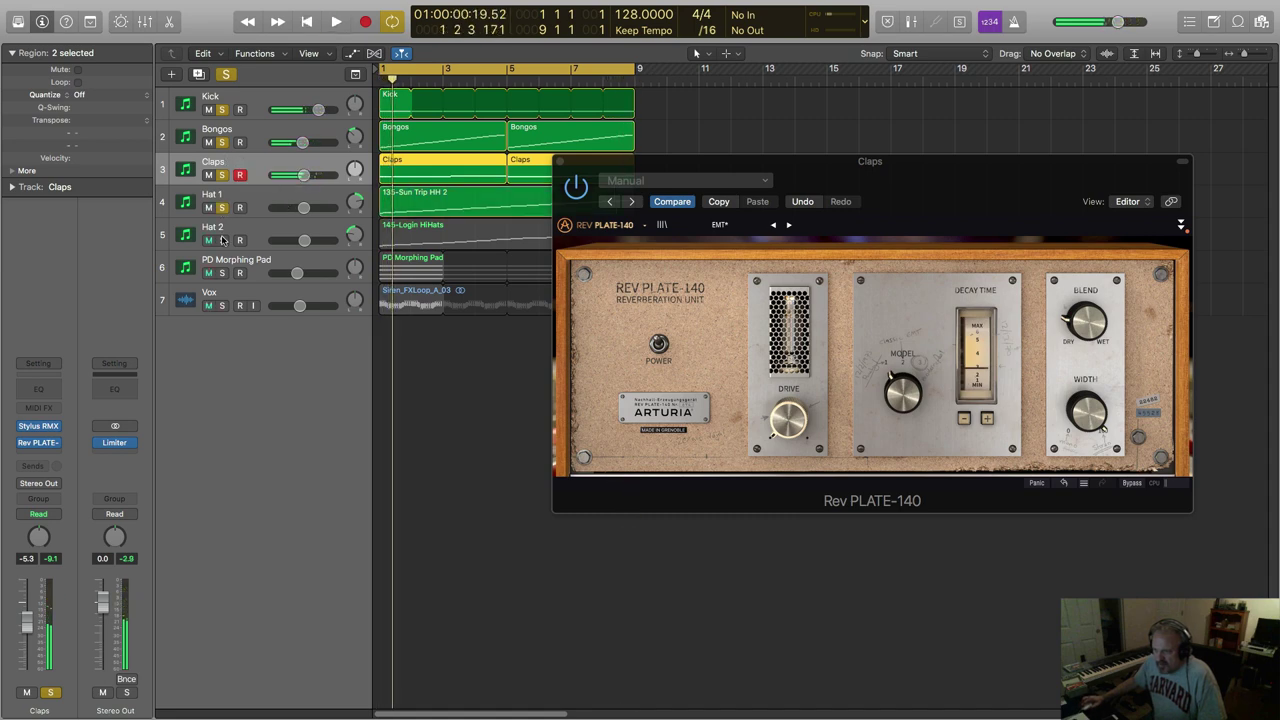
click(222, 240)
click(222, 175)
click(222, 142)
click(222, 110)
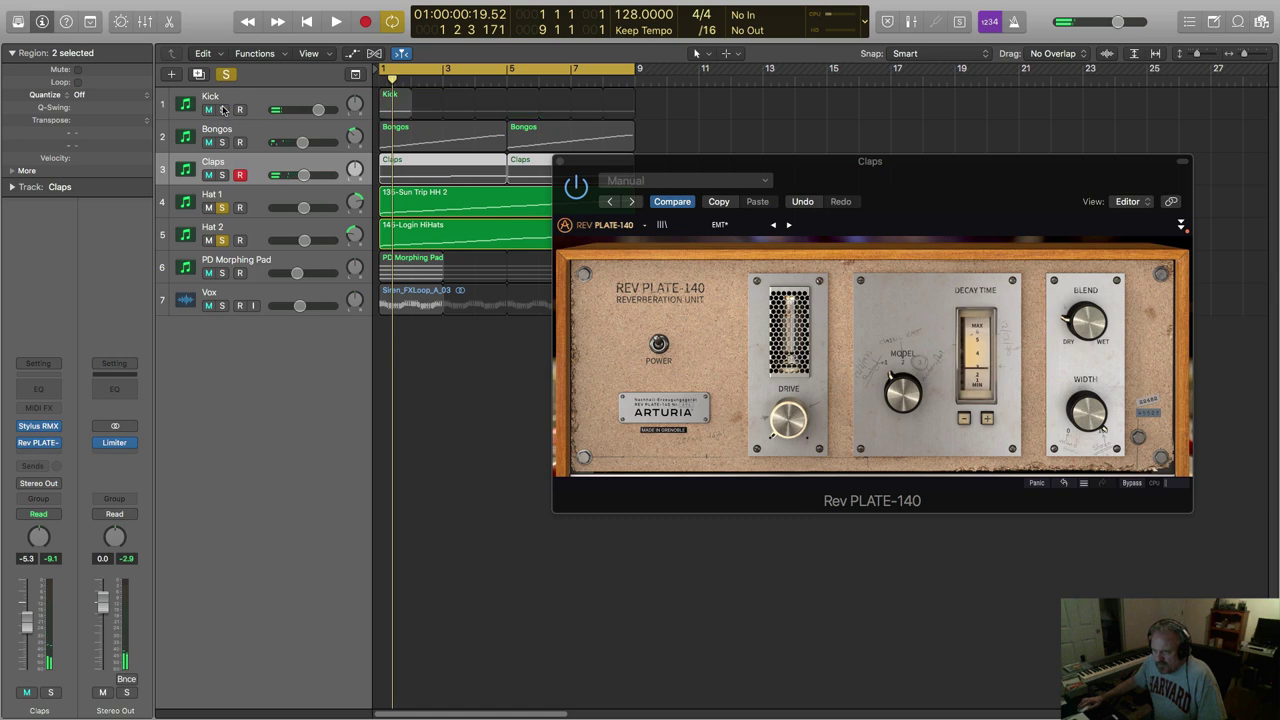
click(371, 193)
click(560, 162)
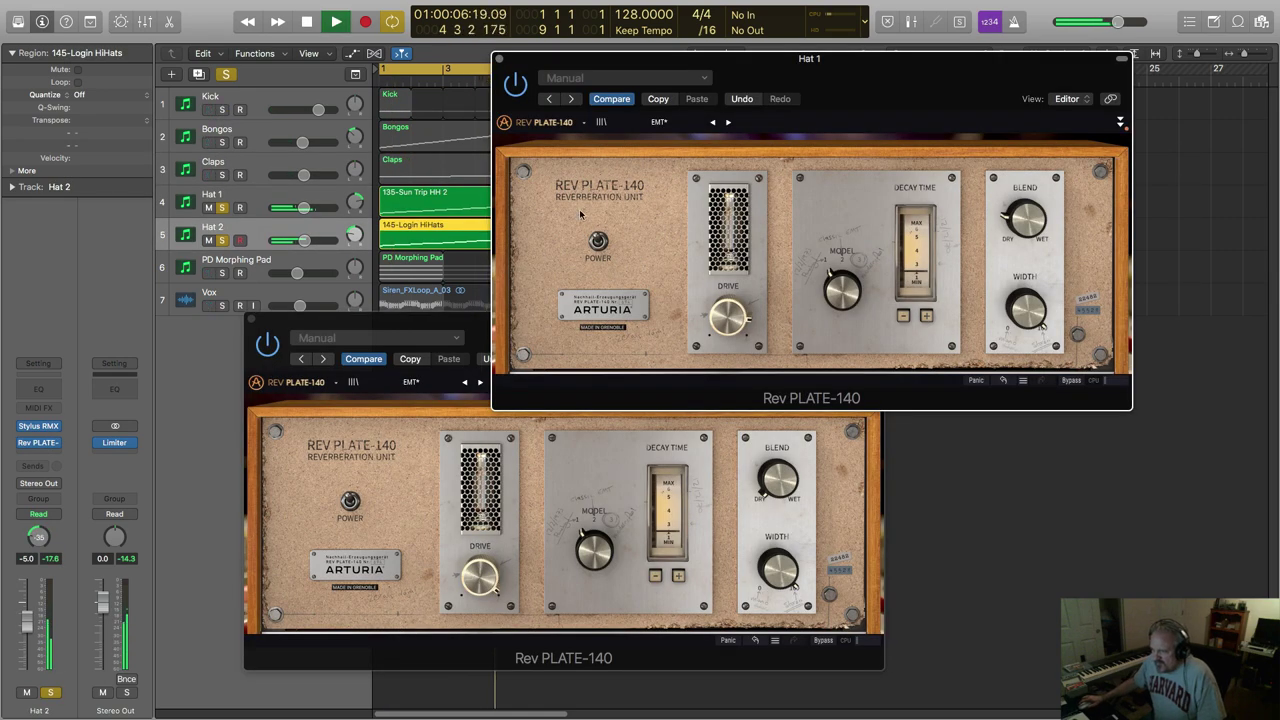
Load the Hi Hat Reverb preset into the Rev PLATE-140 on both Hat 1 and Hat 2.
click(659, 122)
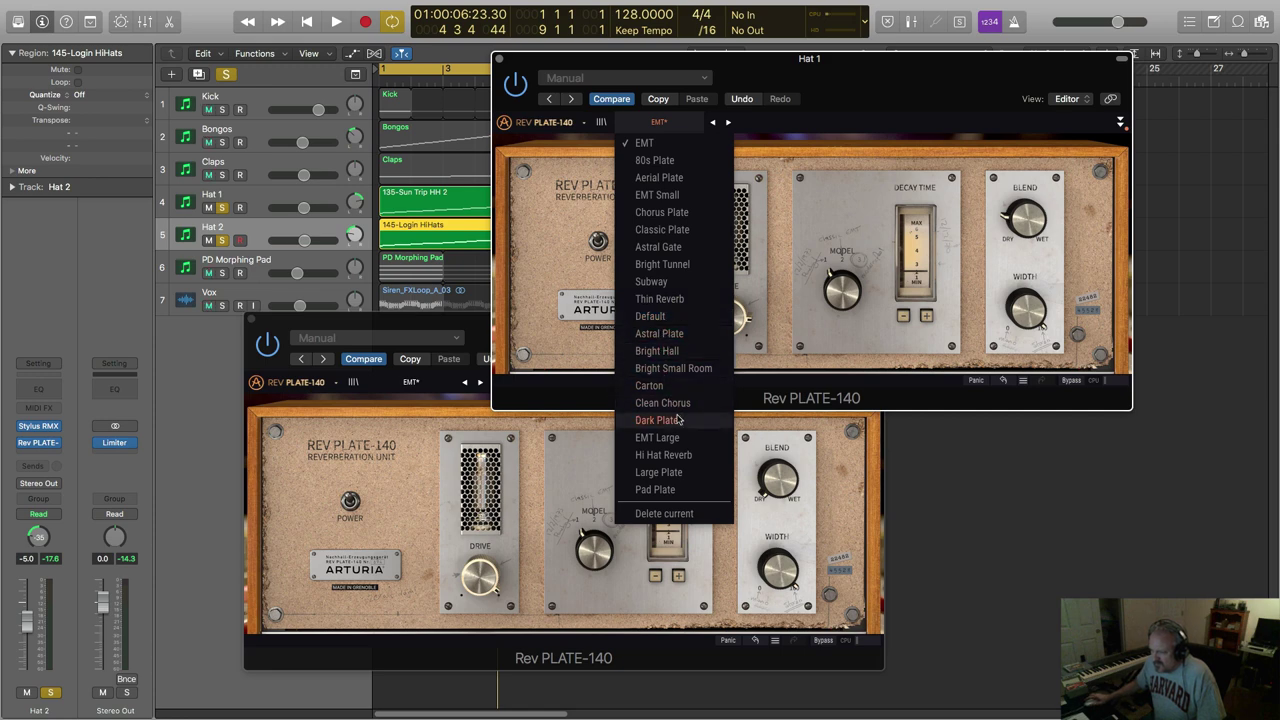
click(682, 457)
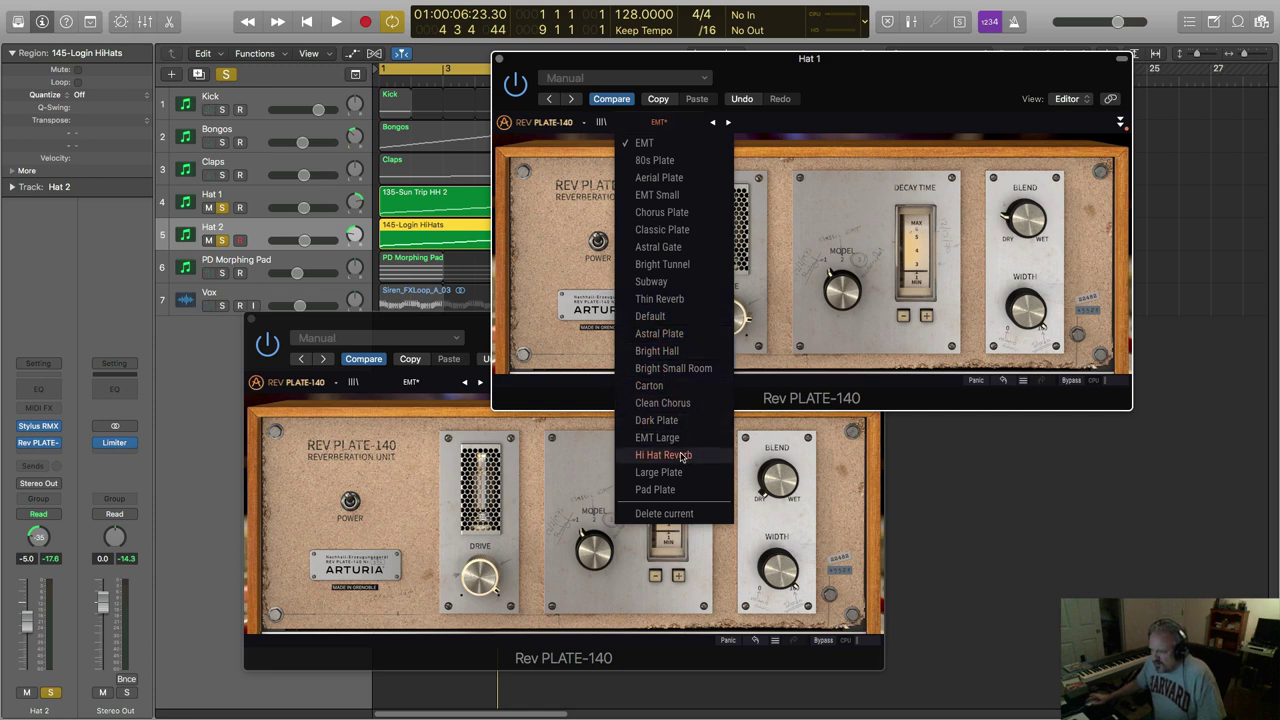
click(411, 382)
click(411, 382)
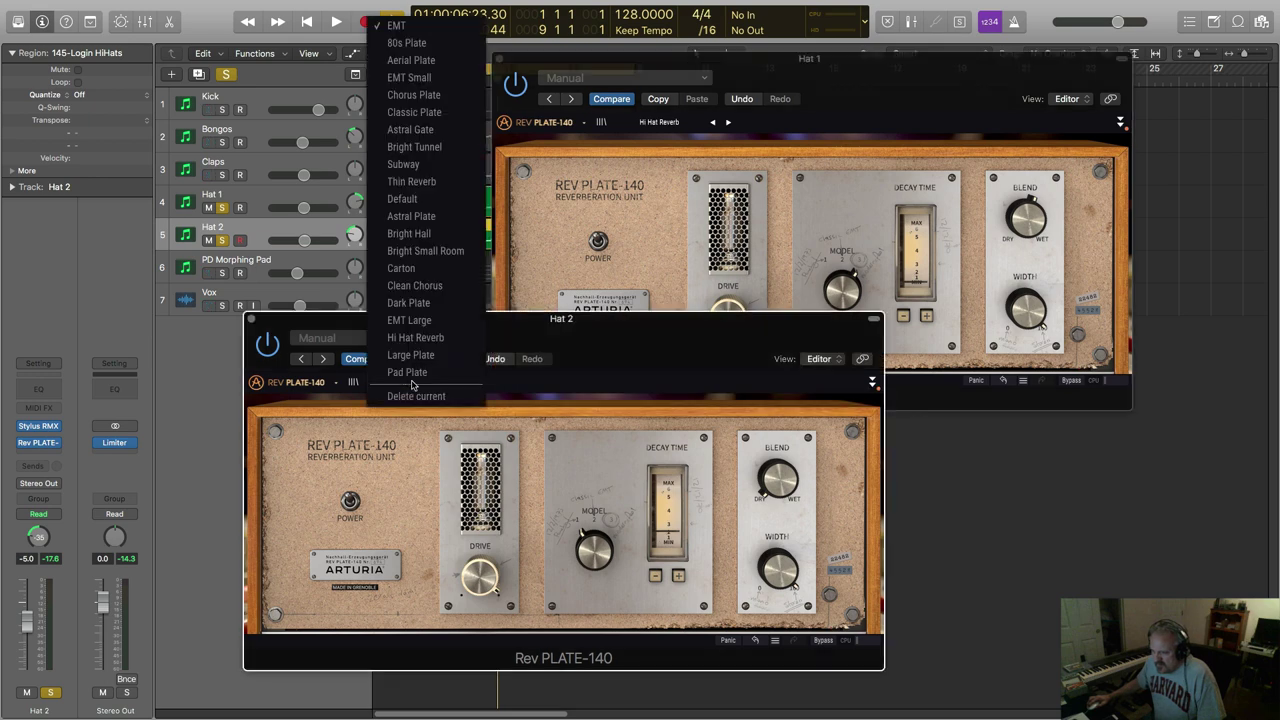
click(427, 337)
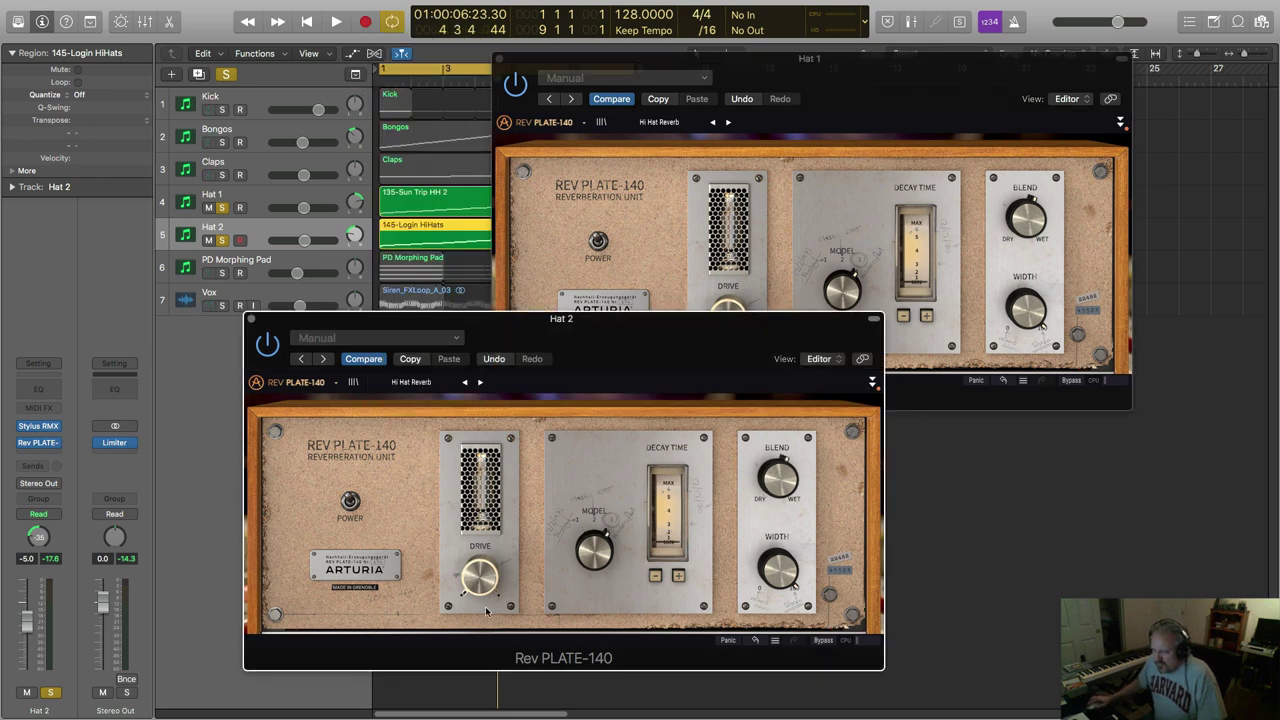
Close the Hat 1 and Hat 2 reverb windows and start playback.
click(505, 58)
click(505, 58)
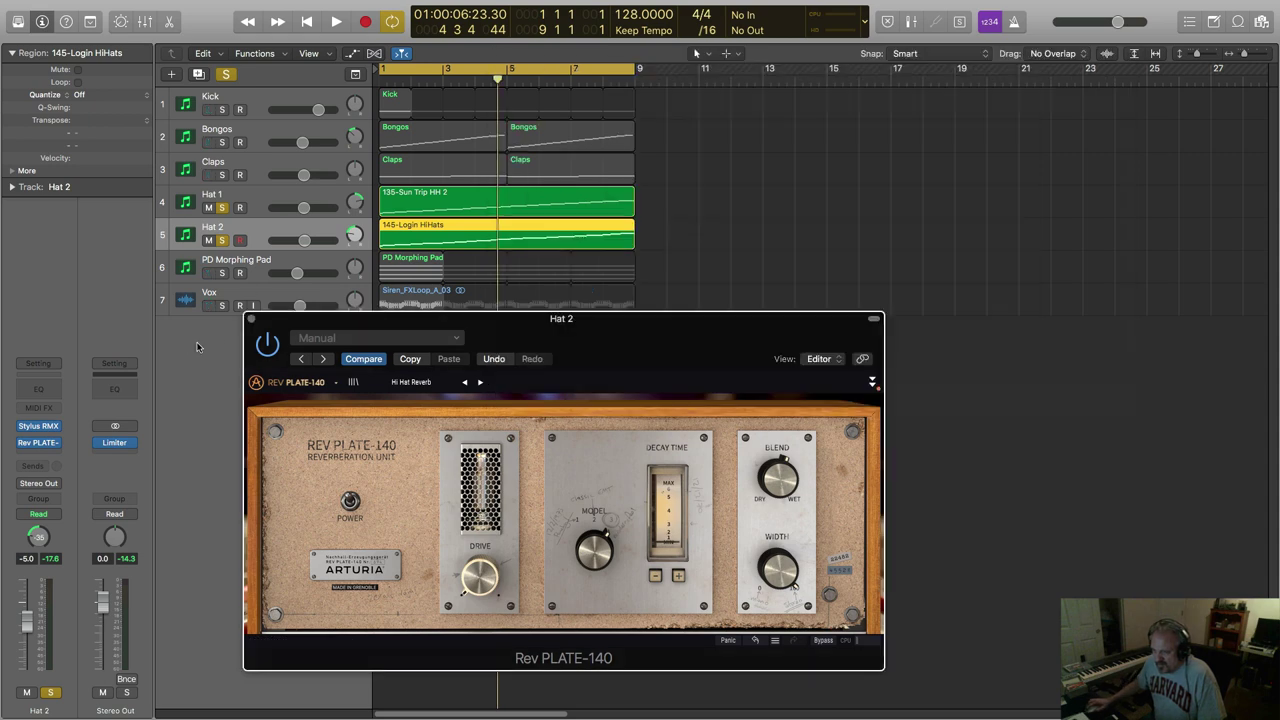
click(251, 319)
key(space)
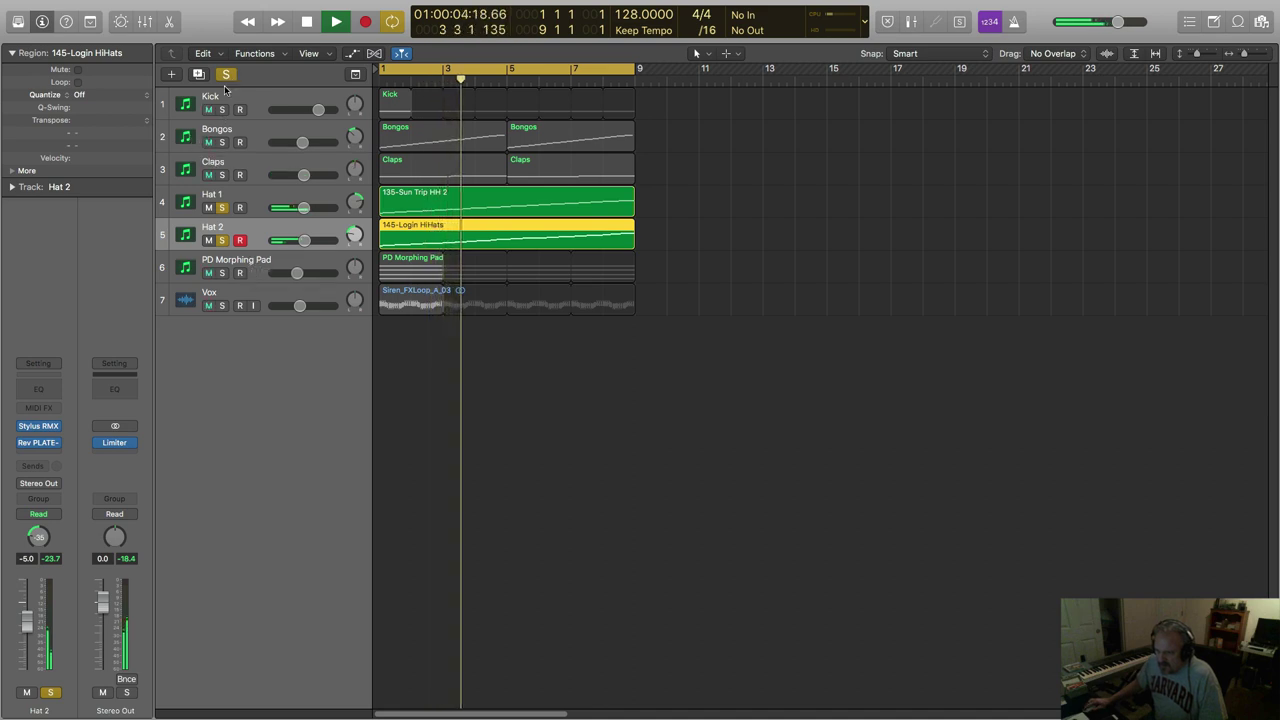
Solo Kick, Bongos and Claps, lower Claps to -8.4 dB, then solo PD Morphing Pad.
click(221, 109)
click(221, 142)
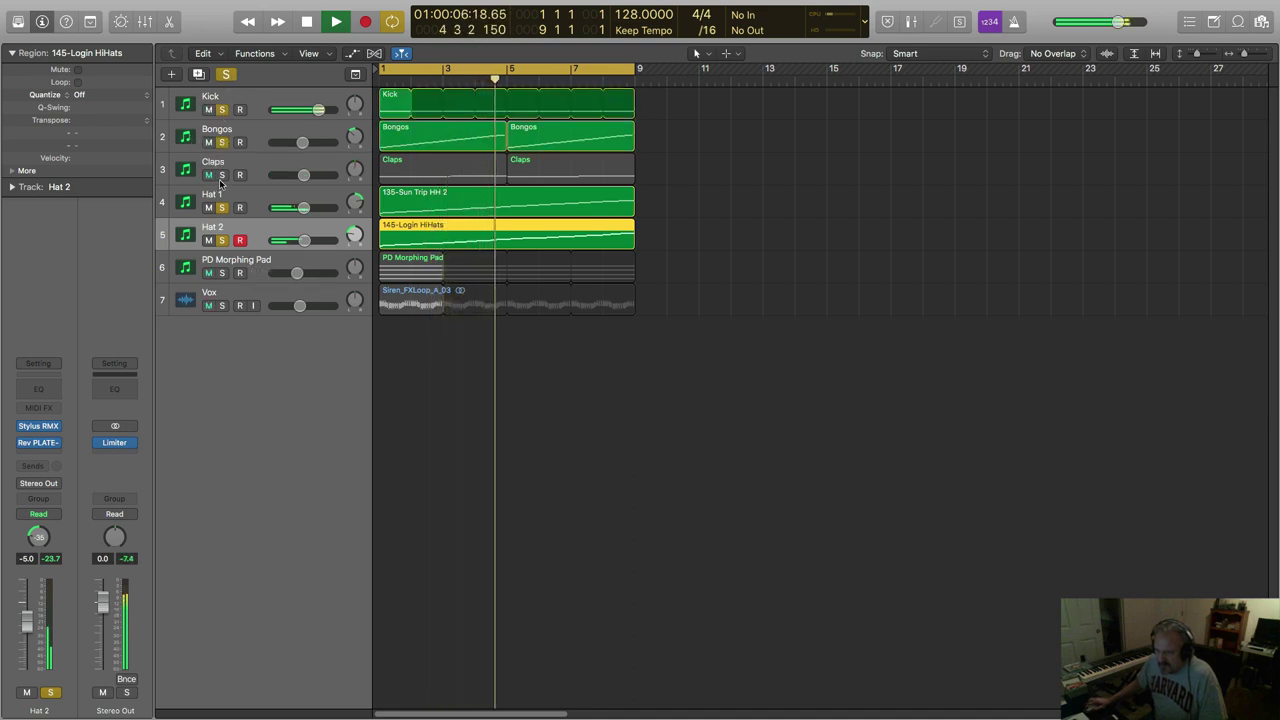
click(222, 175)
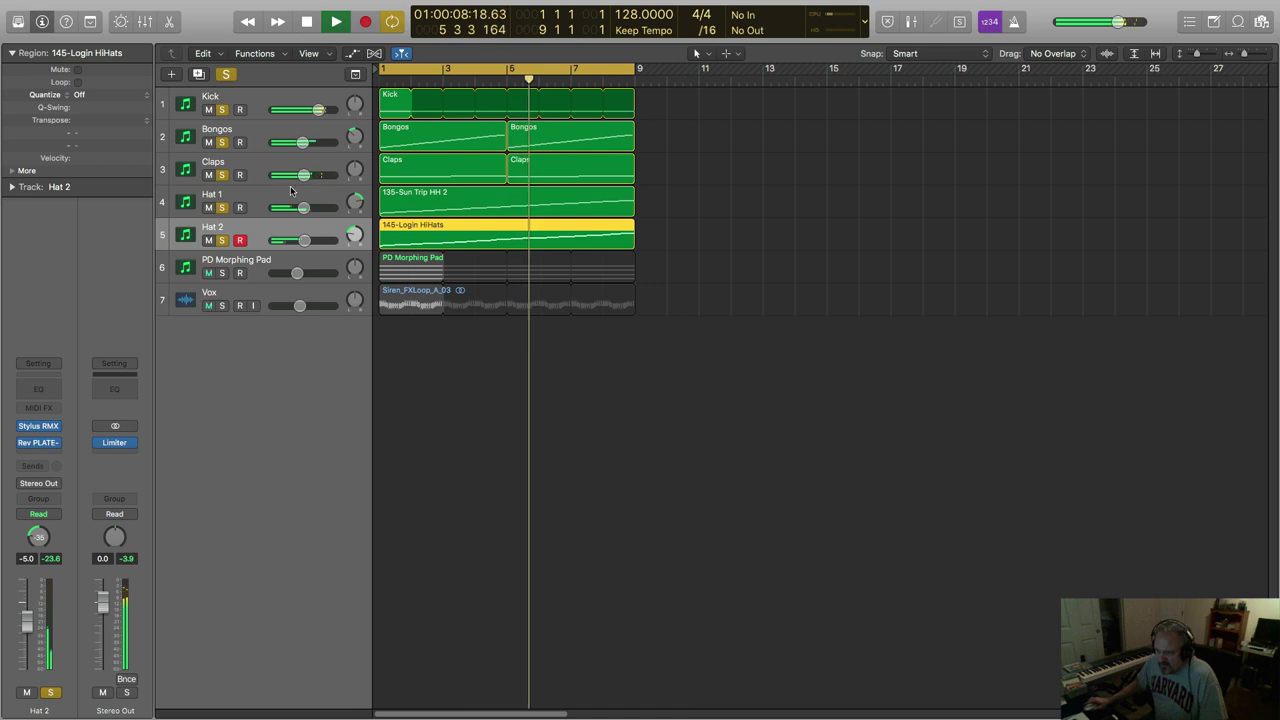
drag(297, 181, 284, 180)
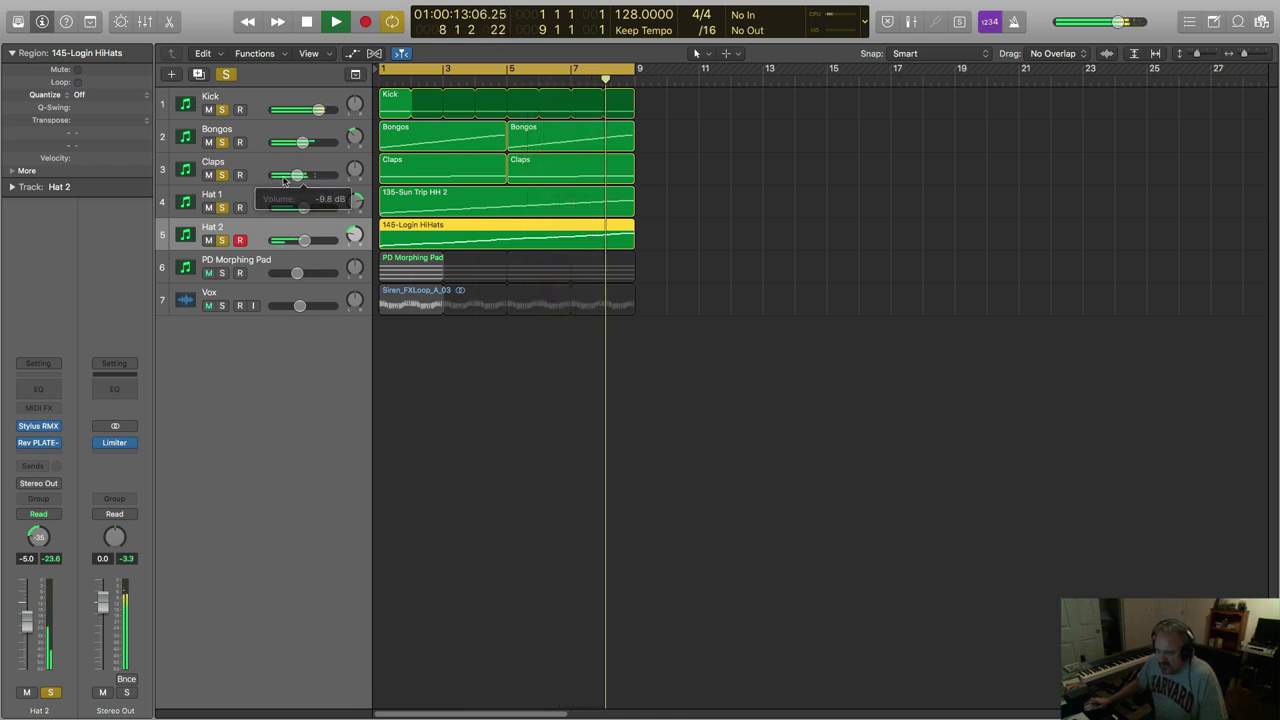
click(223, 109)
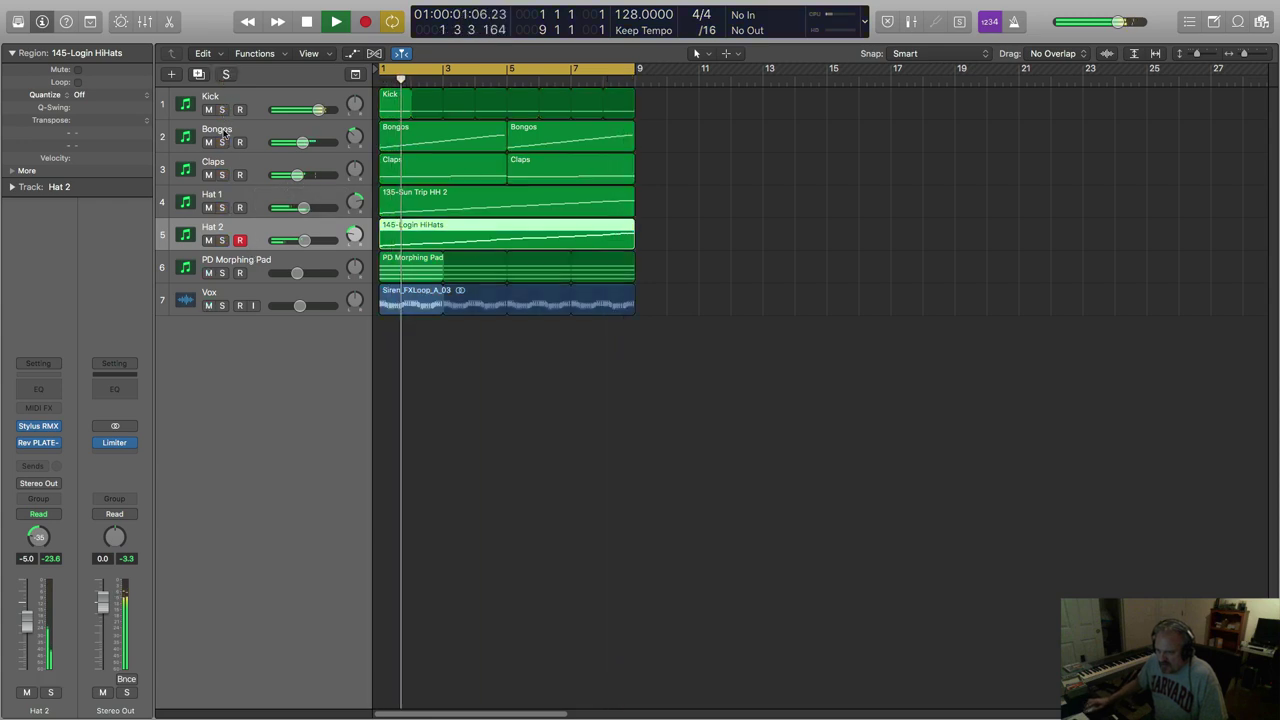
click(222, 273)
Open the PD Morphing Pad's Rev PLATE-140 reverb and start playback to hear it.
click(260, 262)
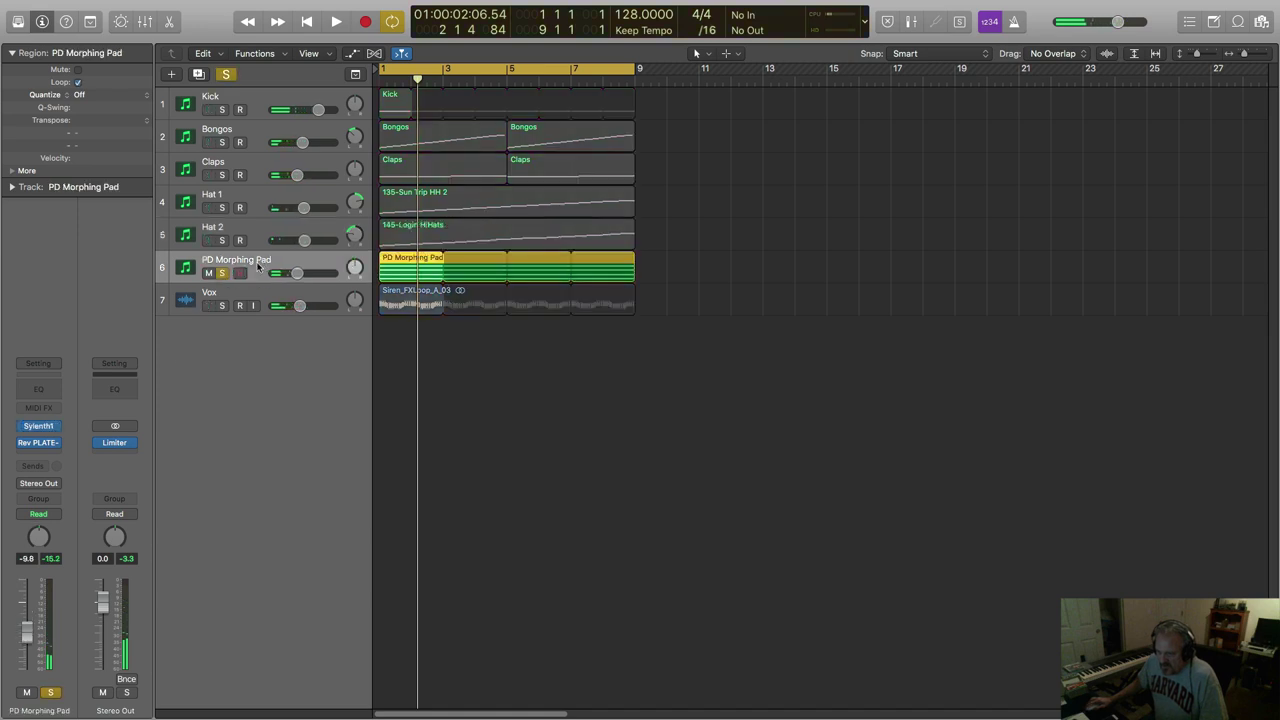
click(40, 445)
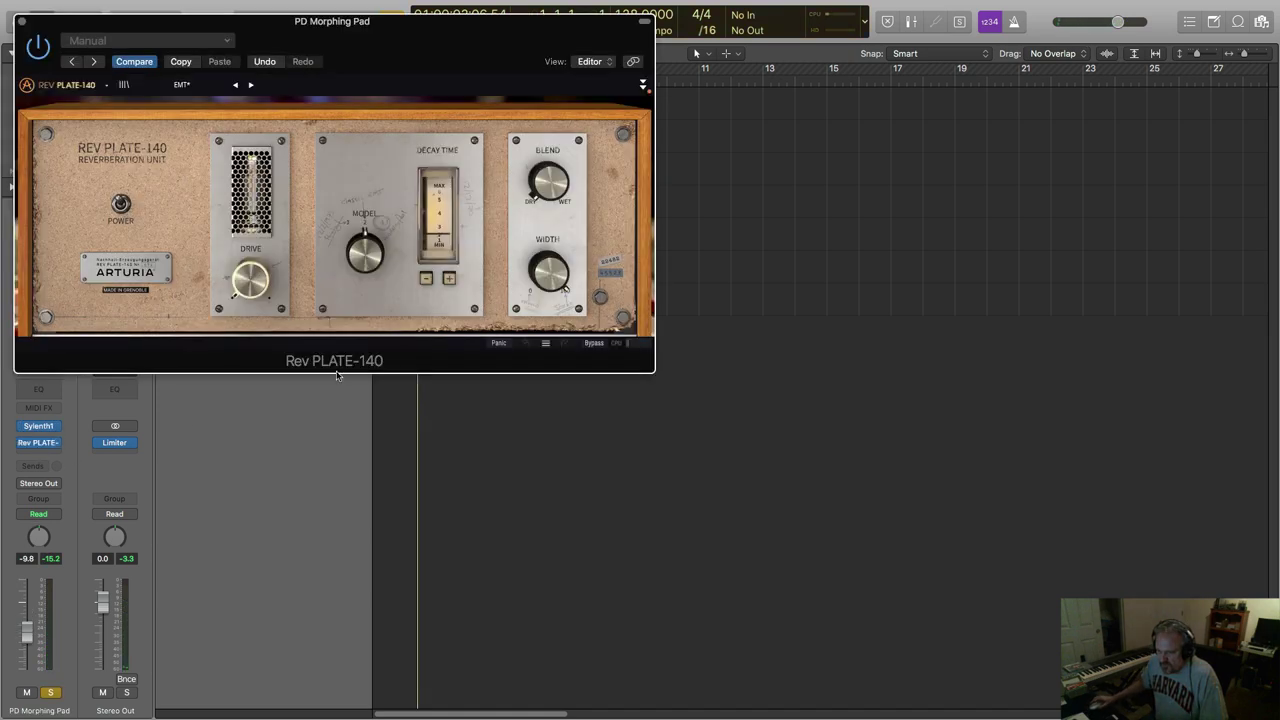
key(space)
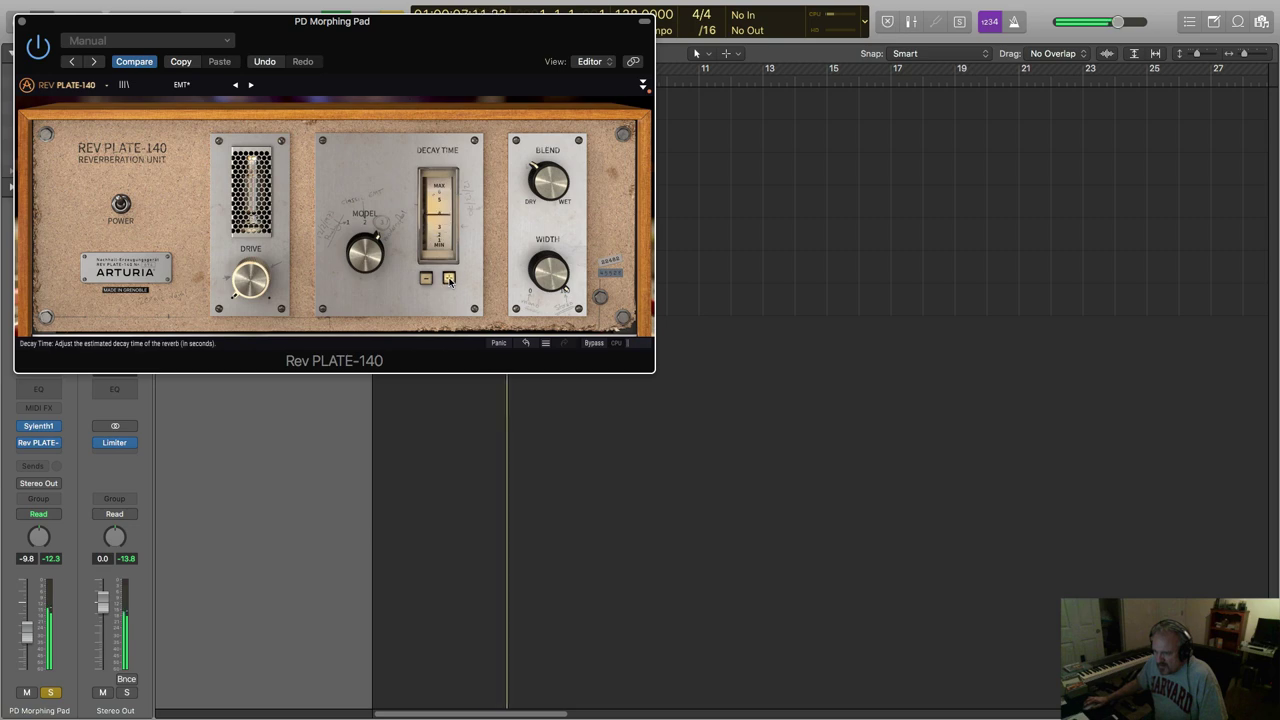
Switch on the reverb's chorus modulation at about 0.88 amount, A/B-compare it, and move the window aside.
mouse_move(545, 165)
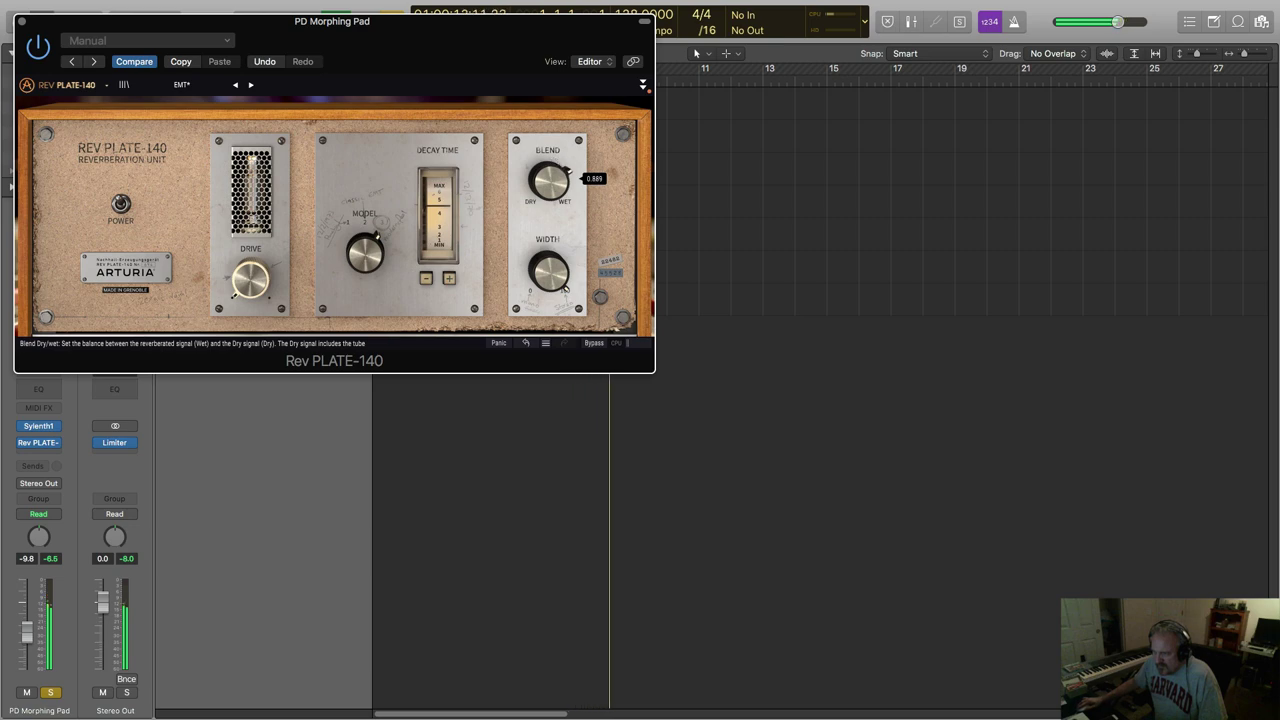
click(643, 87)
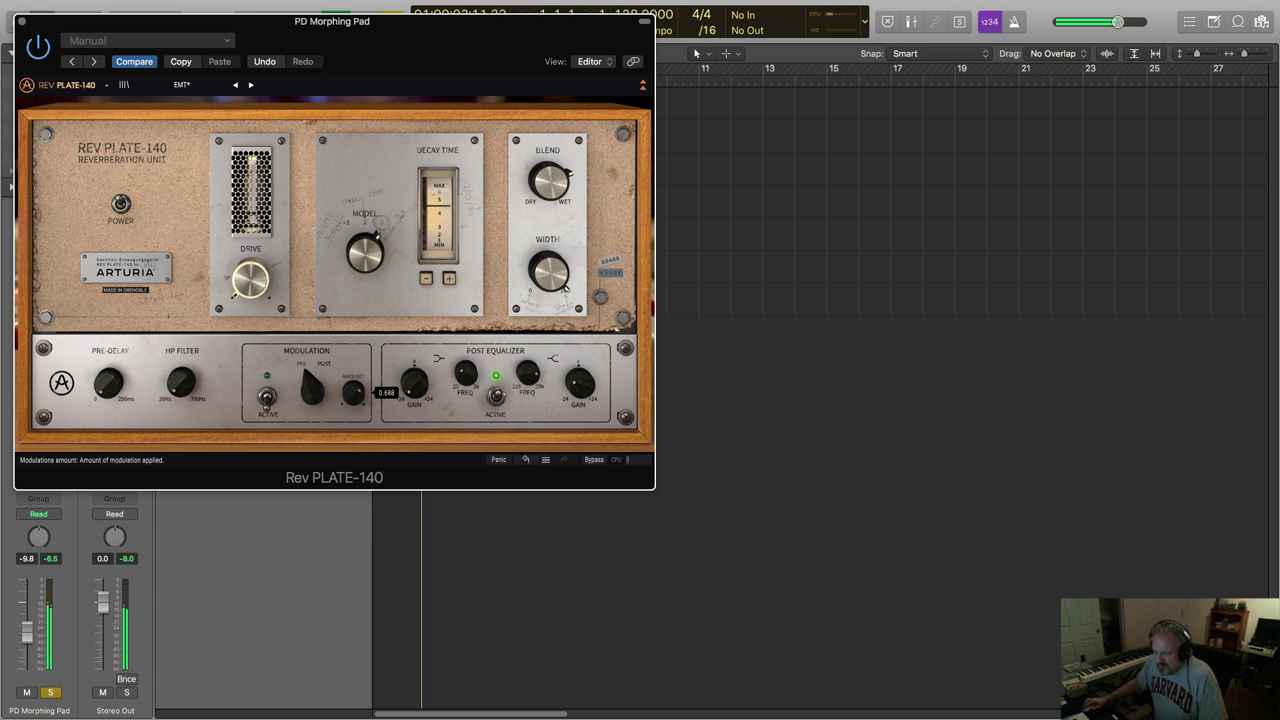
click(267, 397)
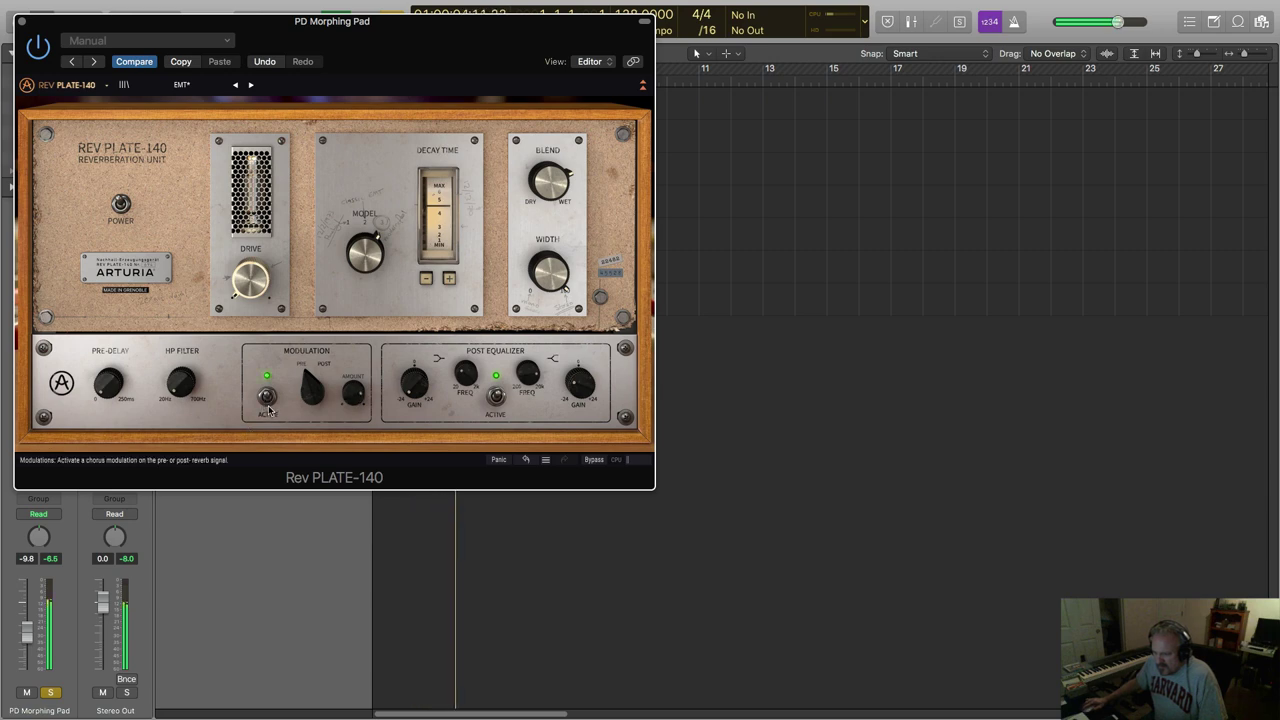
drag(353, 392, 353, 384)
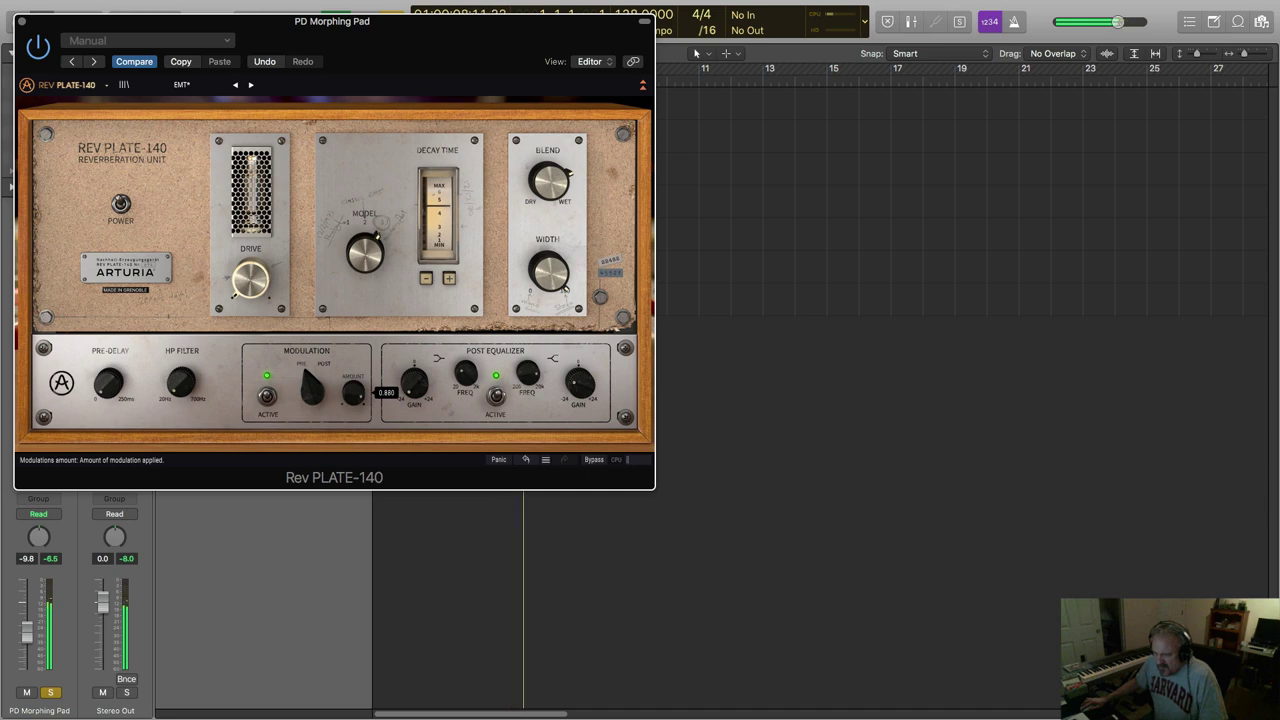
click(133, 62)
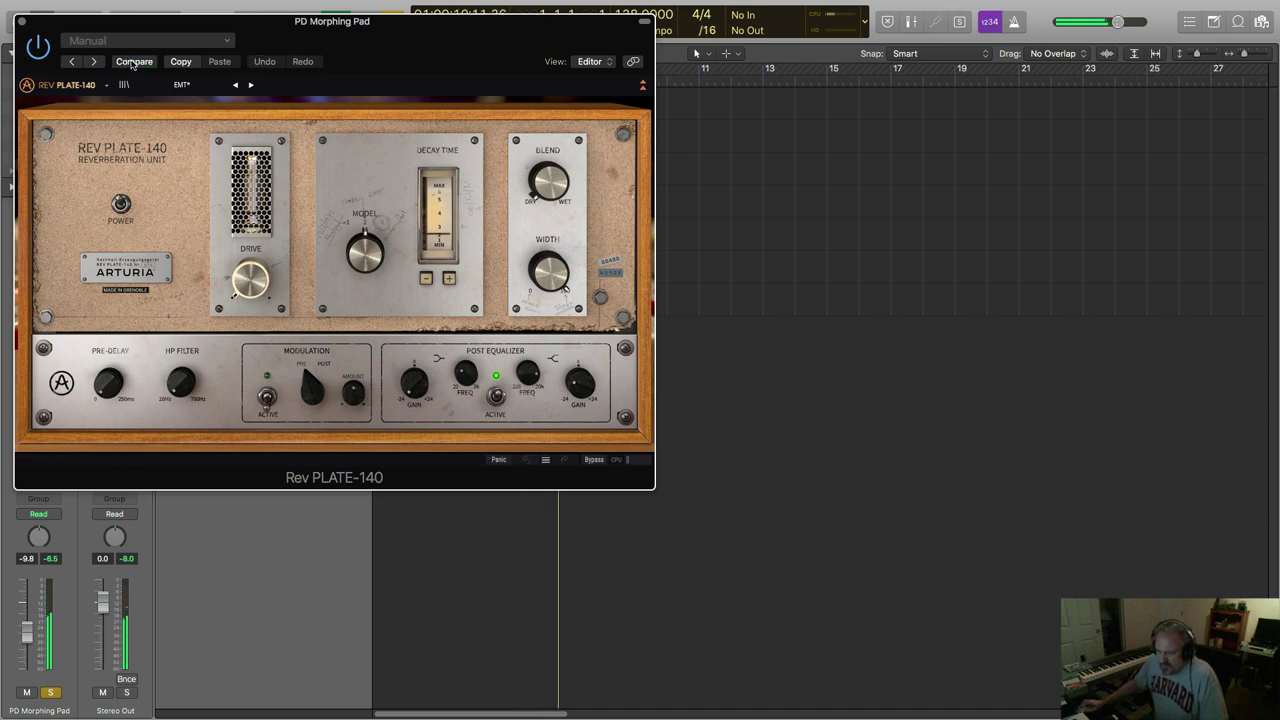
click(133, 62)
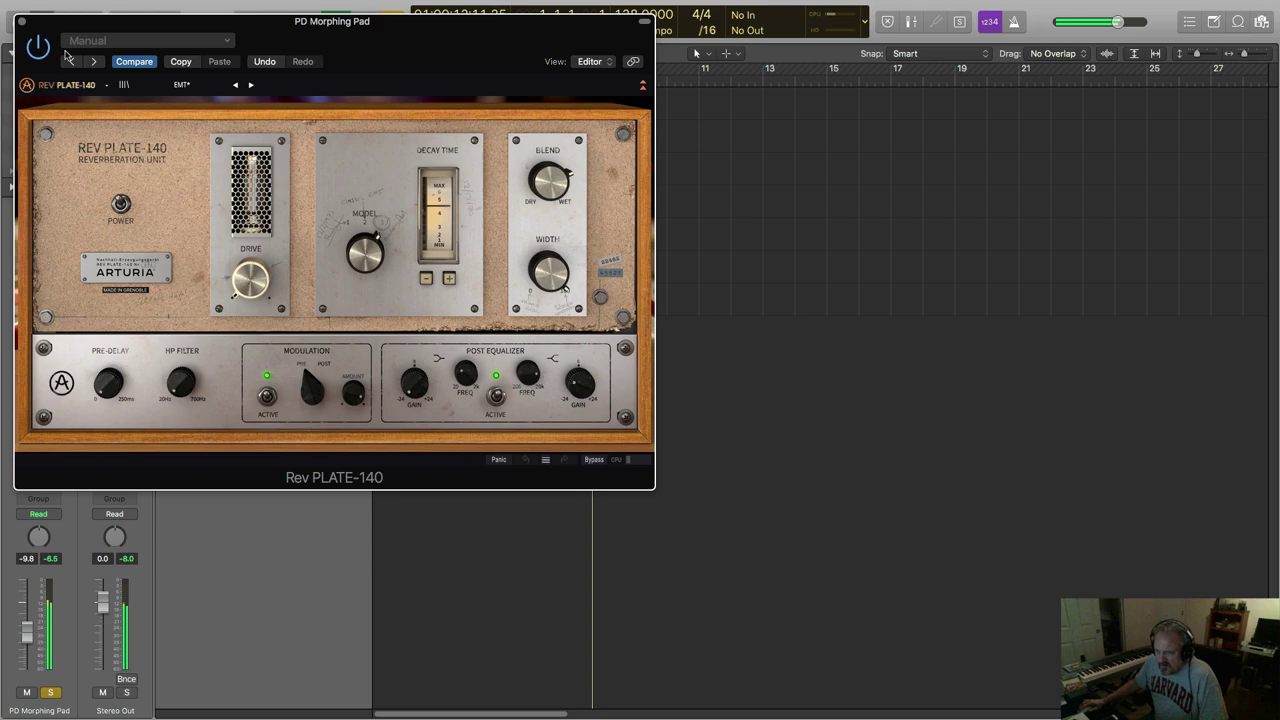
drag(68, 21, 933, 231)
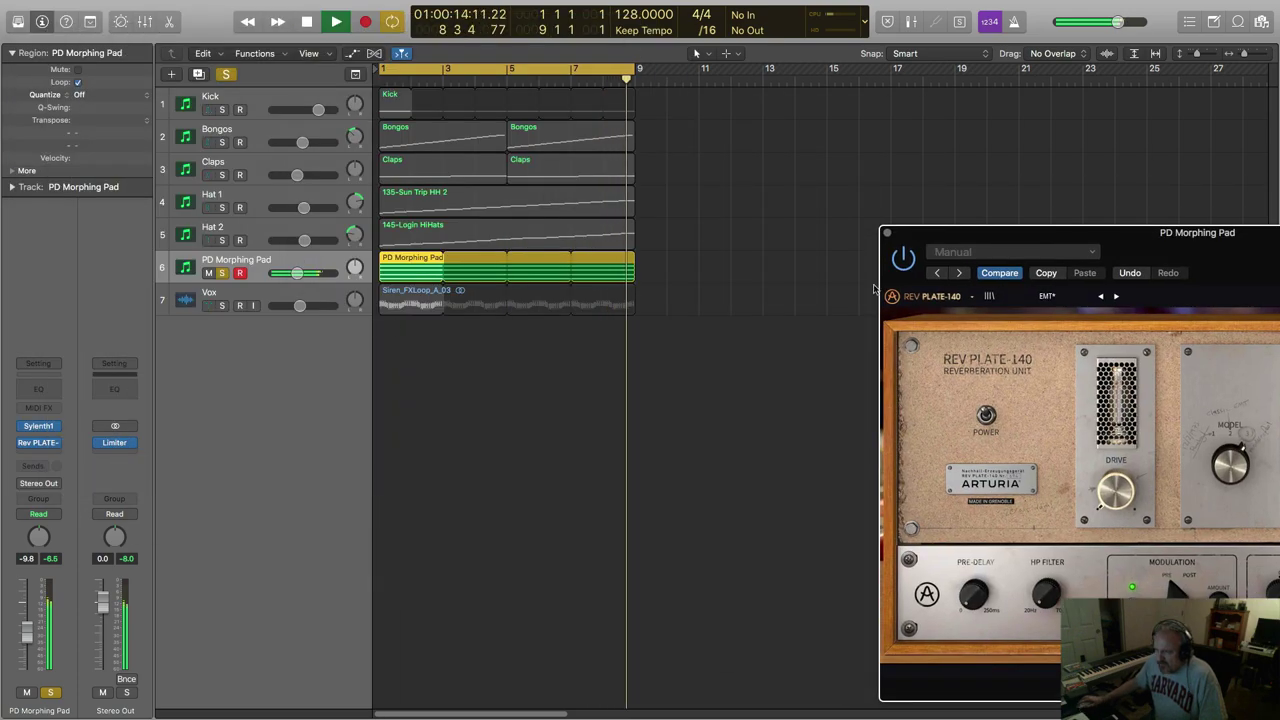
Bypass and re-enable the pad's reverb to compare it, then stop playback.
click(985, 418)
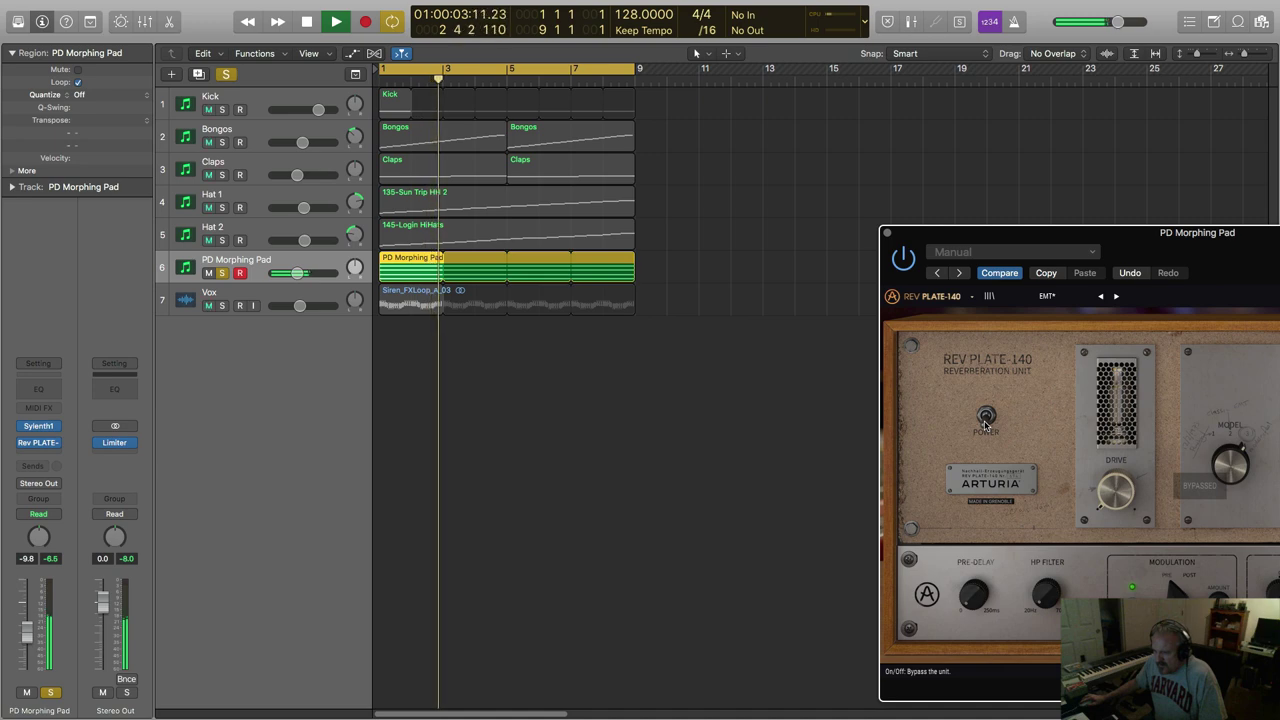
click(985, 418)
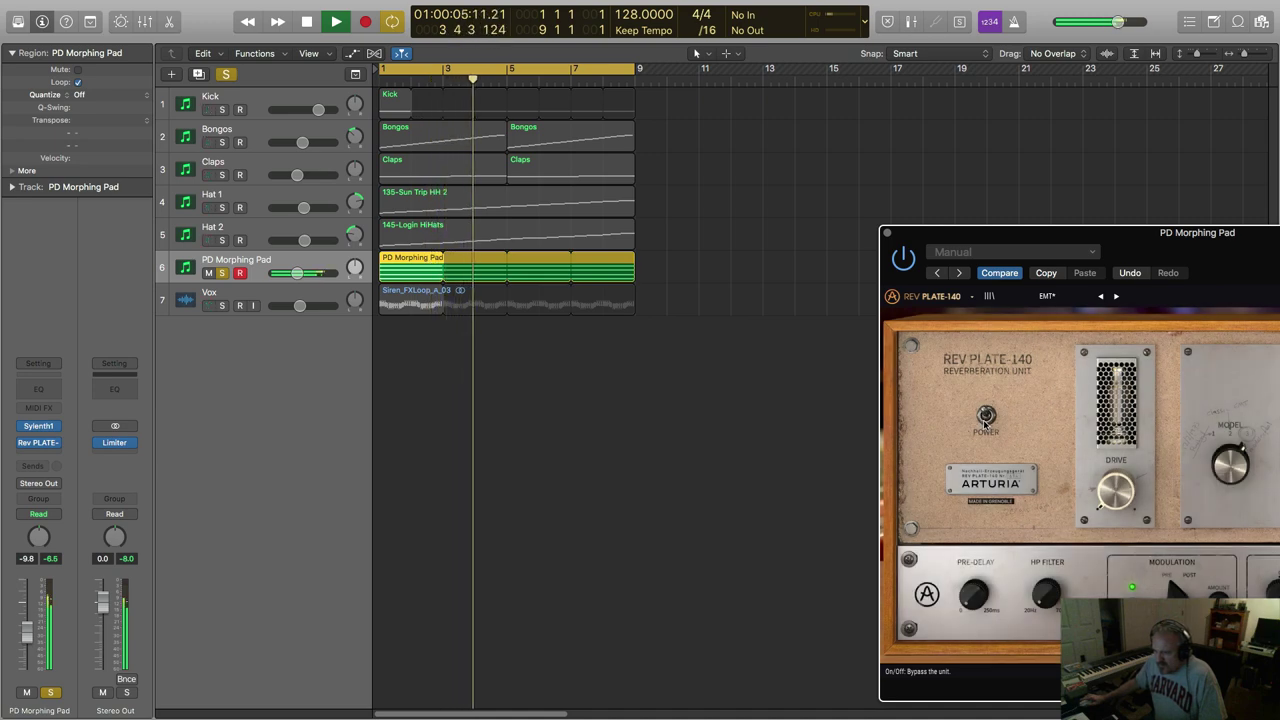
key(space)
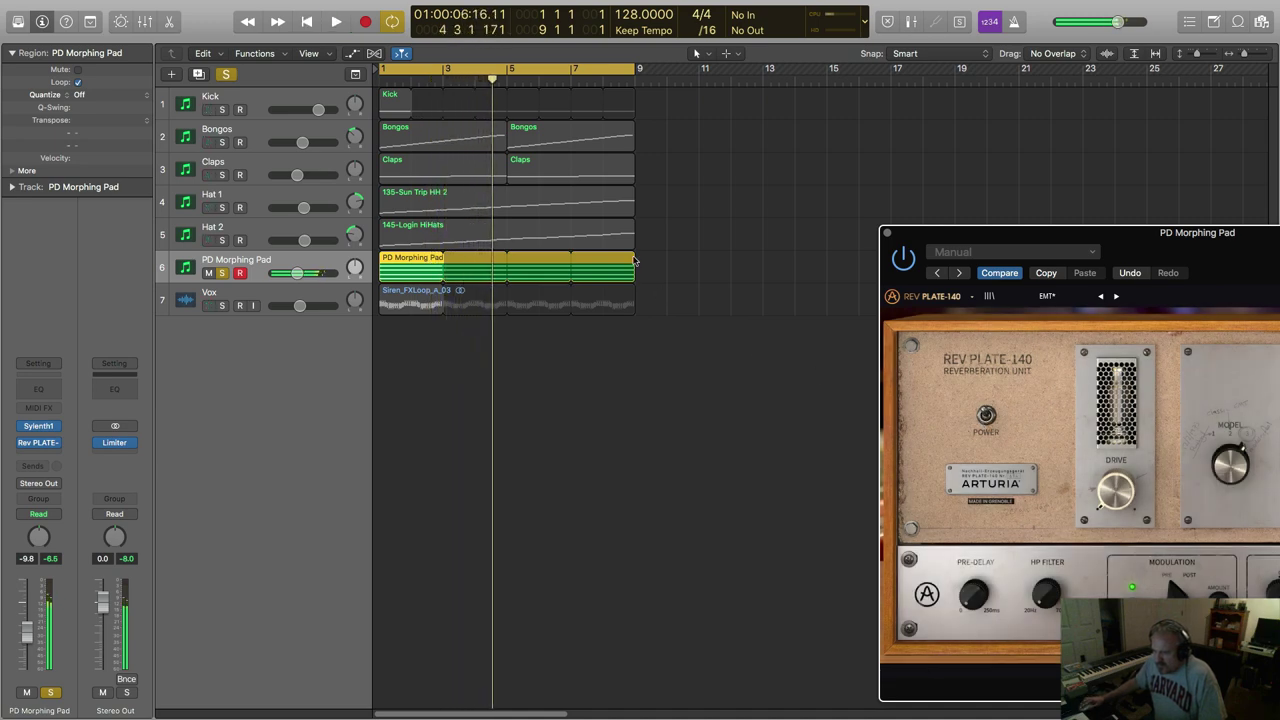
click(446, 262)
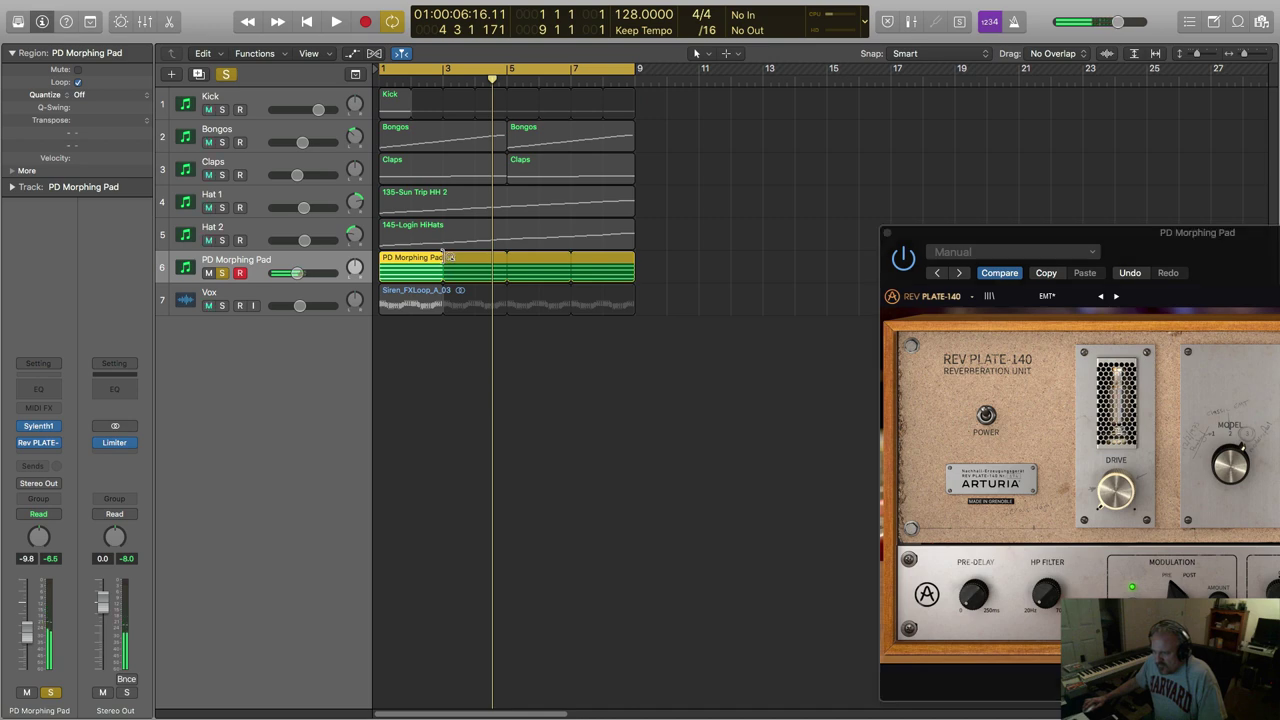
Turn off region looping, lengthen the pad region, and stretch its four notes to bar 9.
key(l)
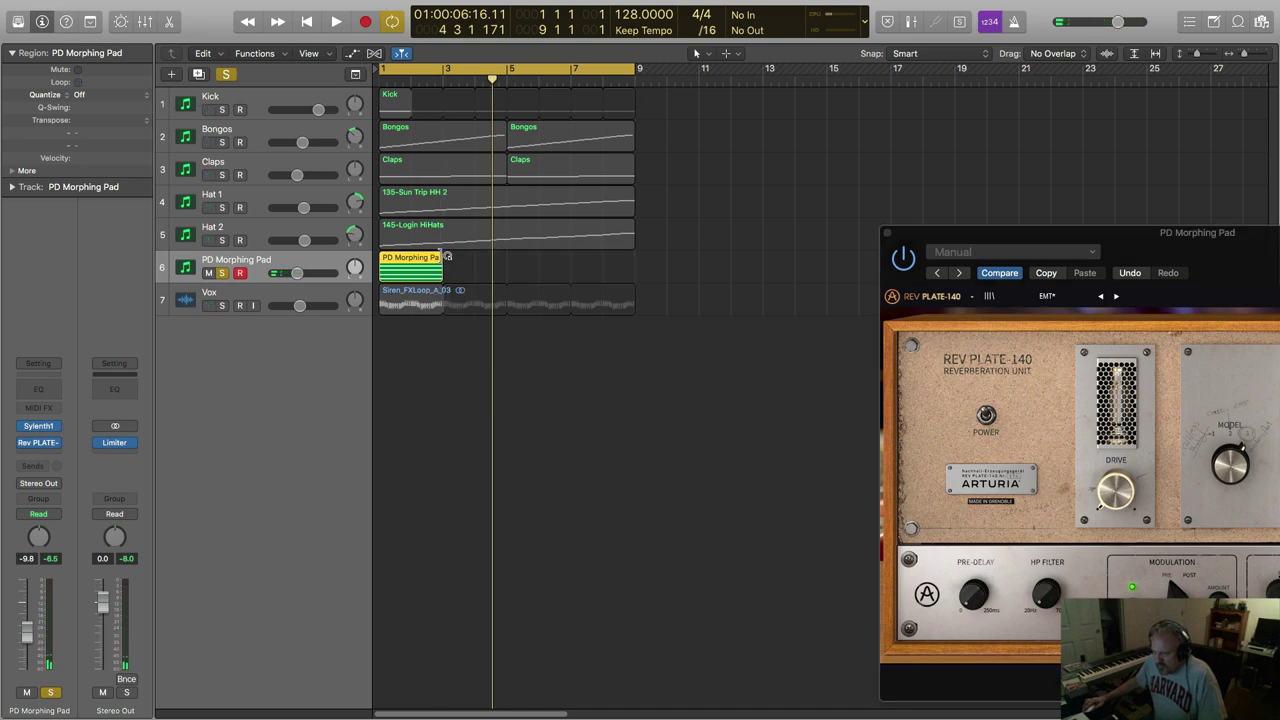
drag(442, 276, 634, 285)
key(p)
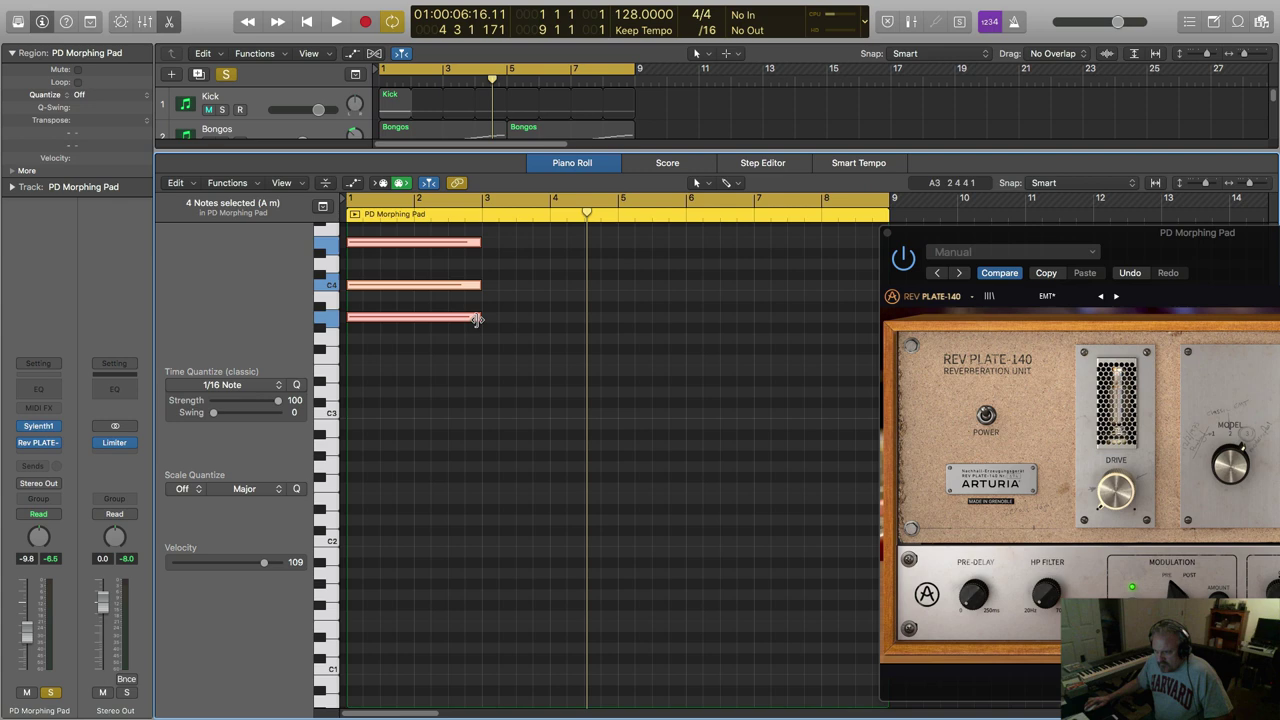
drag(477, 319, 880, 320)
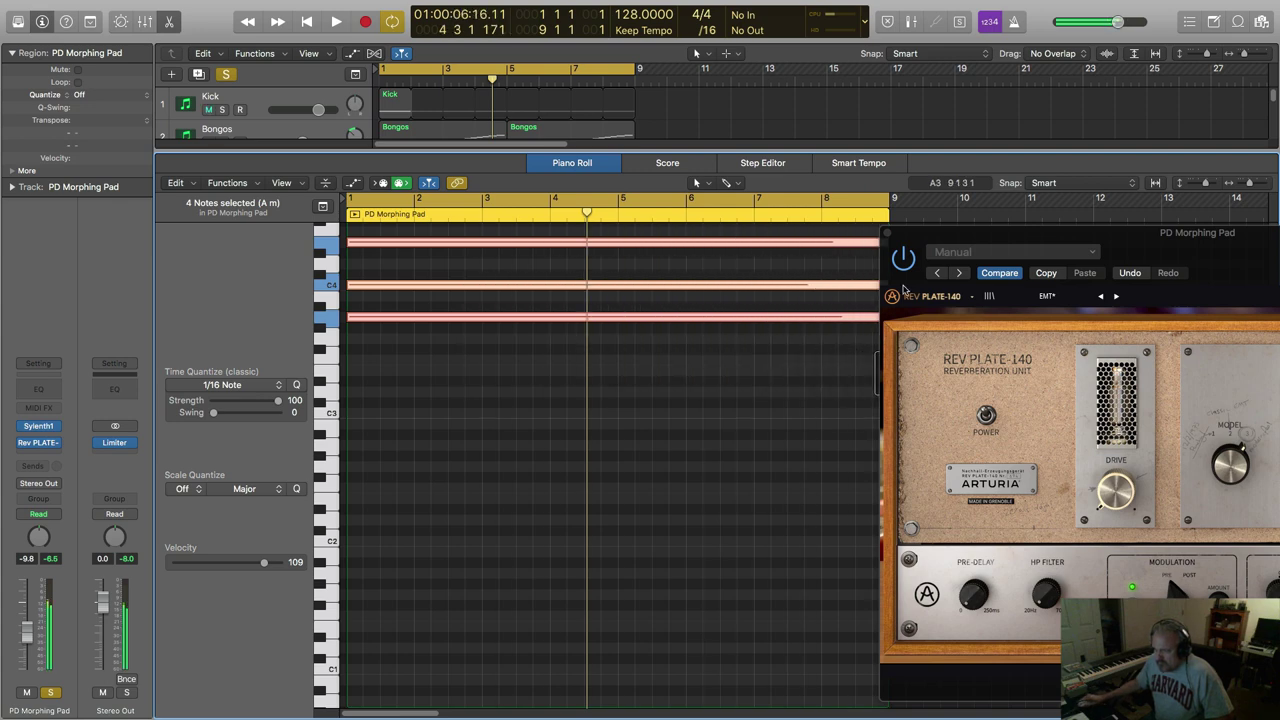
drag(885, 232, 995, 250)
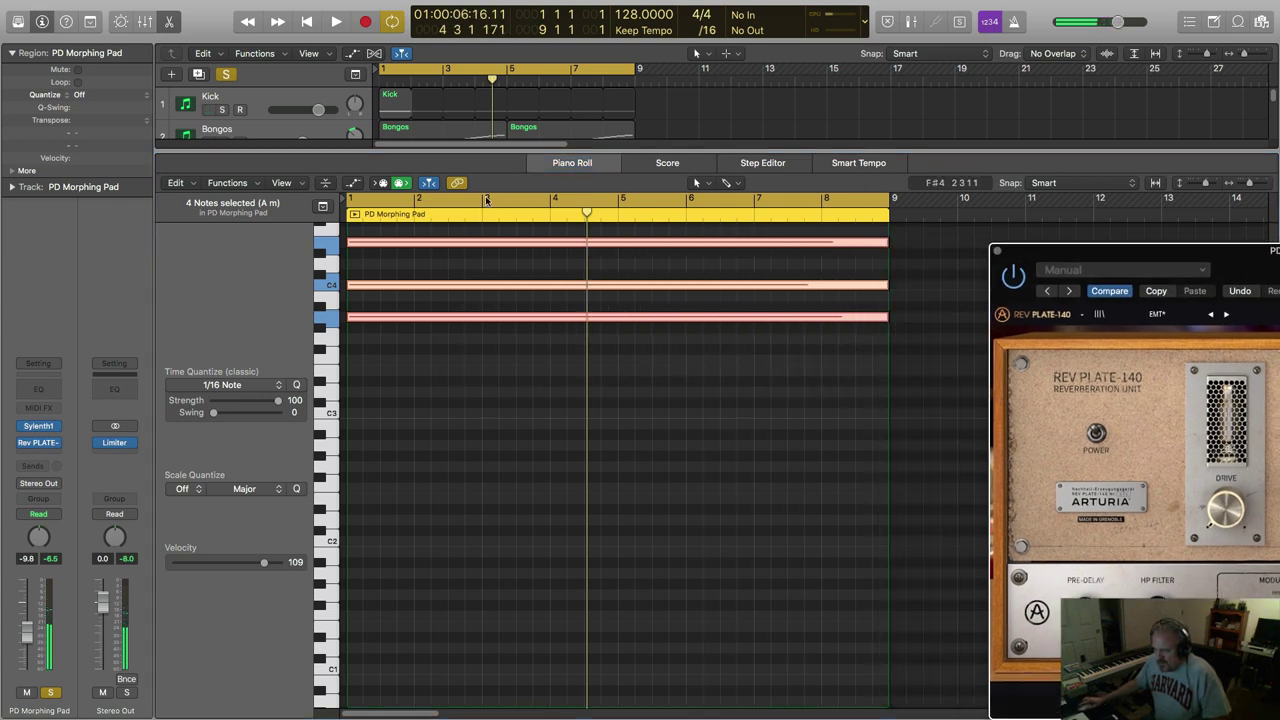
key(space)
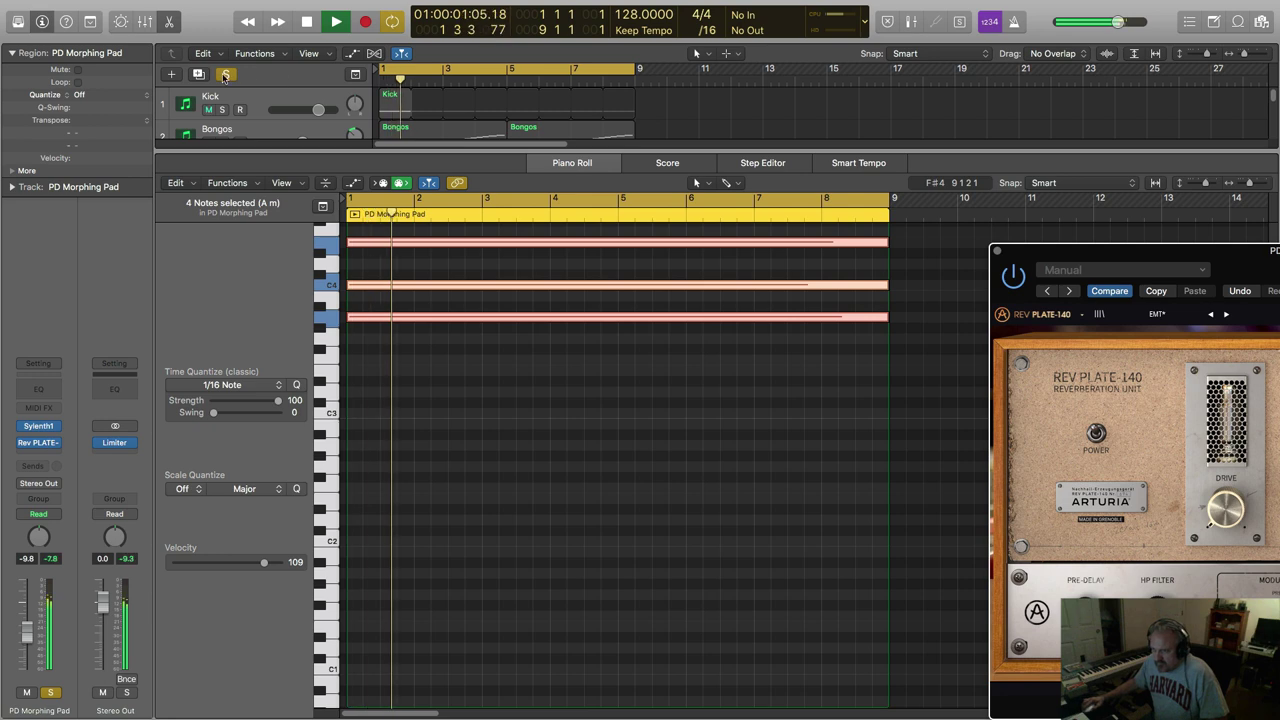
Unsolo the PD Morphing Pad and lower its volume to about -16.4 dB.
key(e)
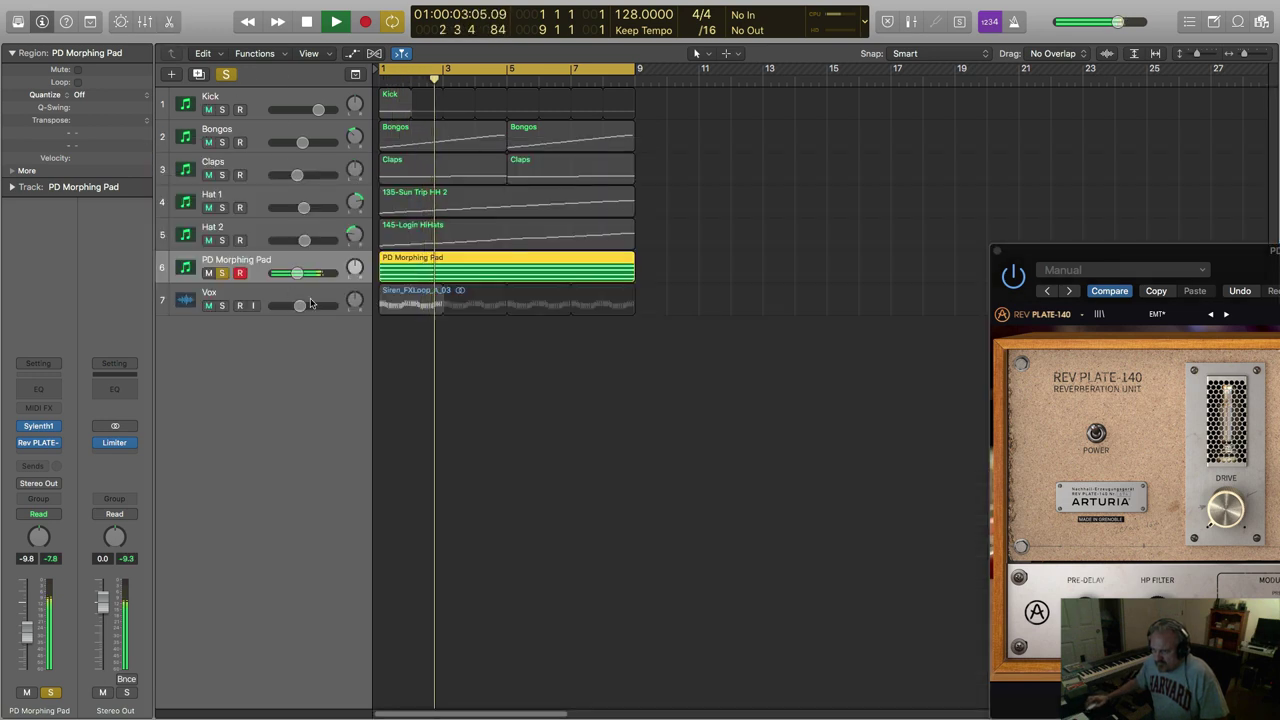
click(224, 273)
key(space)
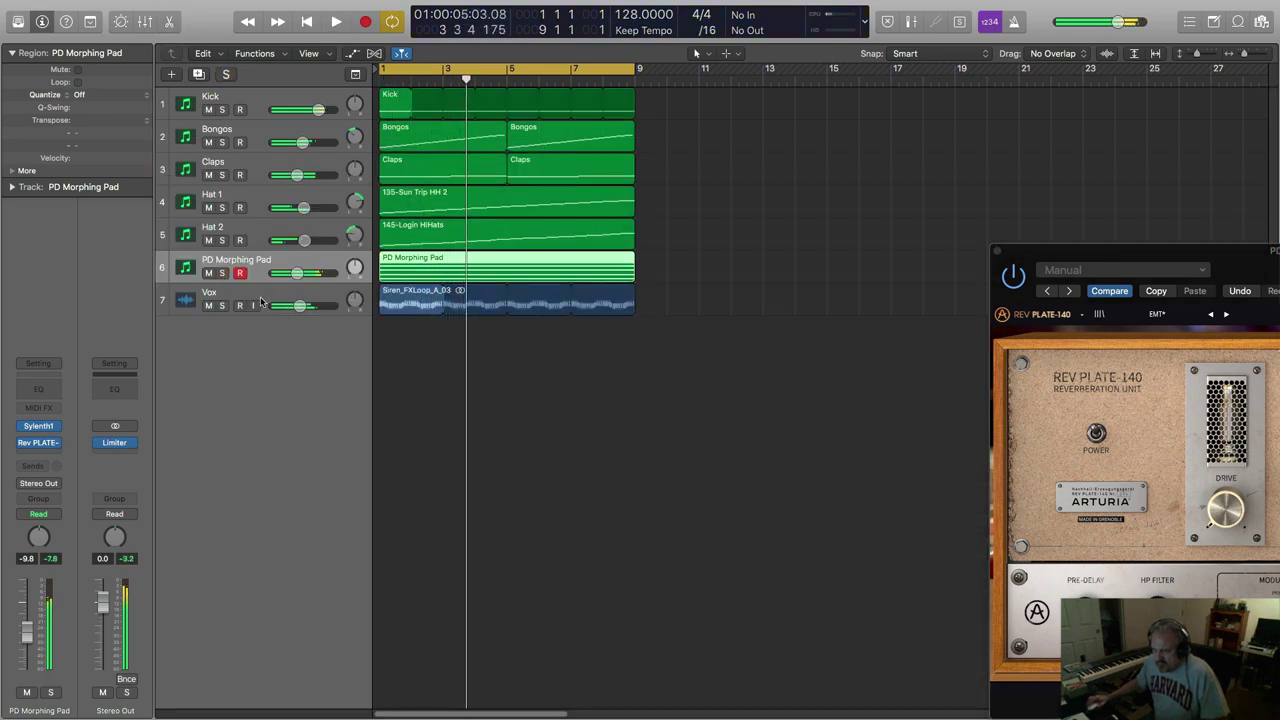
drag(299, 278, 289, 278)
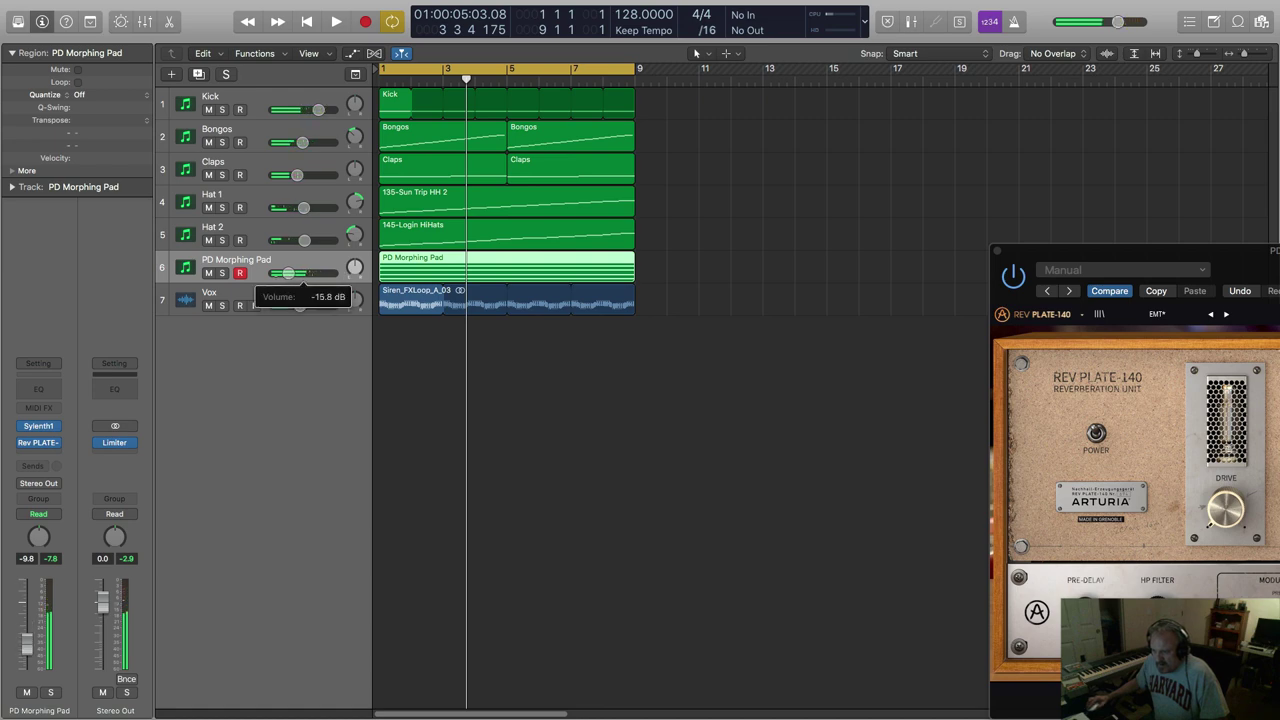
Solo the Vox track, close the pad's reverb window, and open Vox's Rev PLATE-140.
click(222, 305)
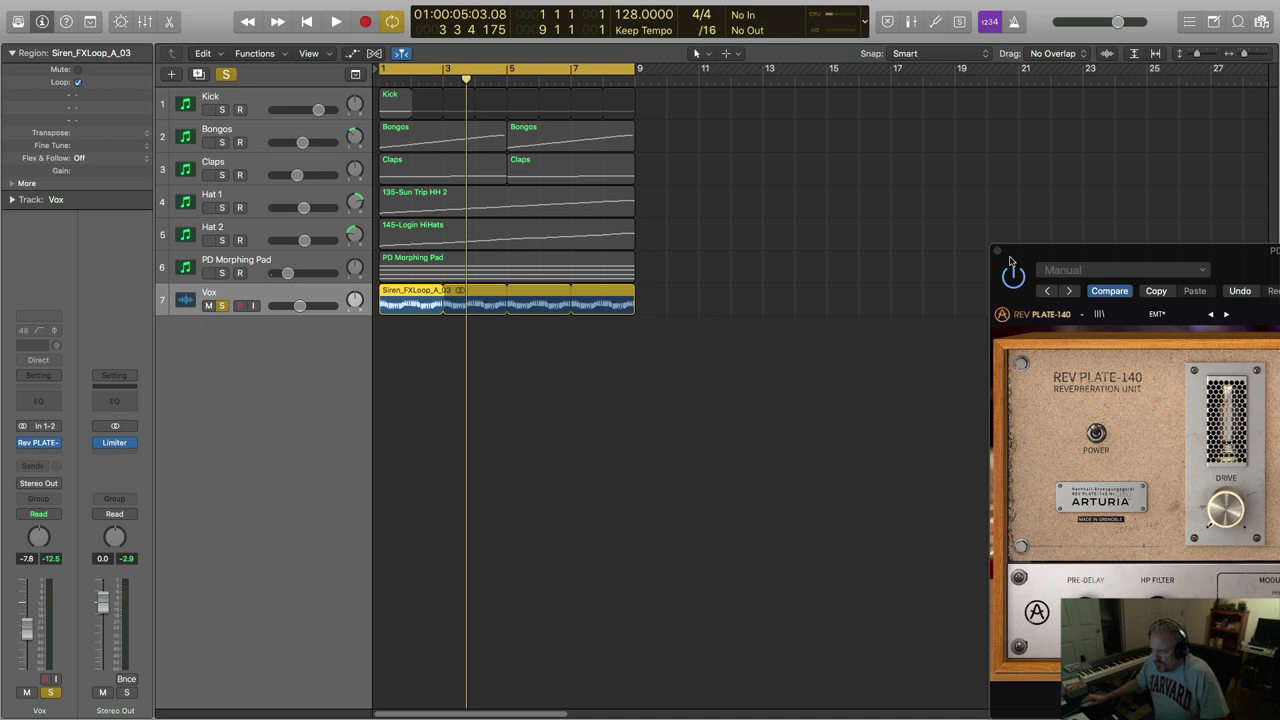
drag(1024, 254, 441, 137)
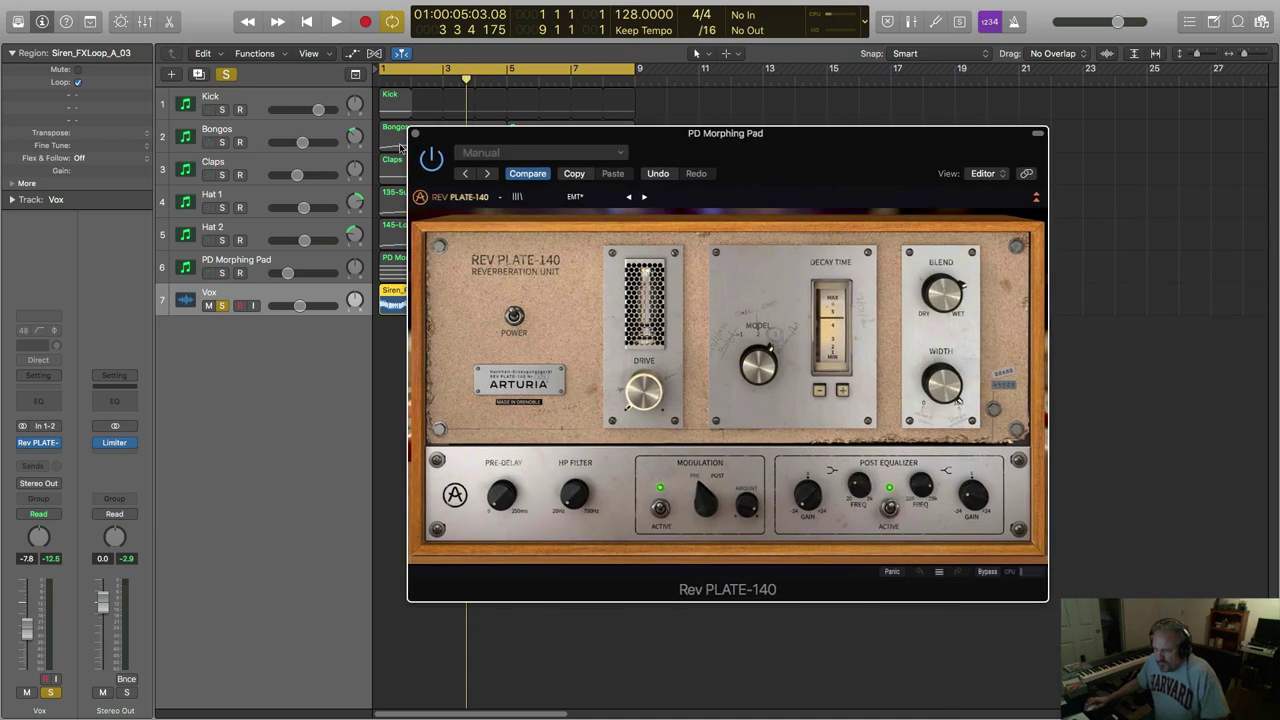
click(415, 134)
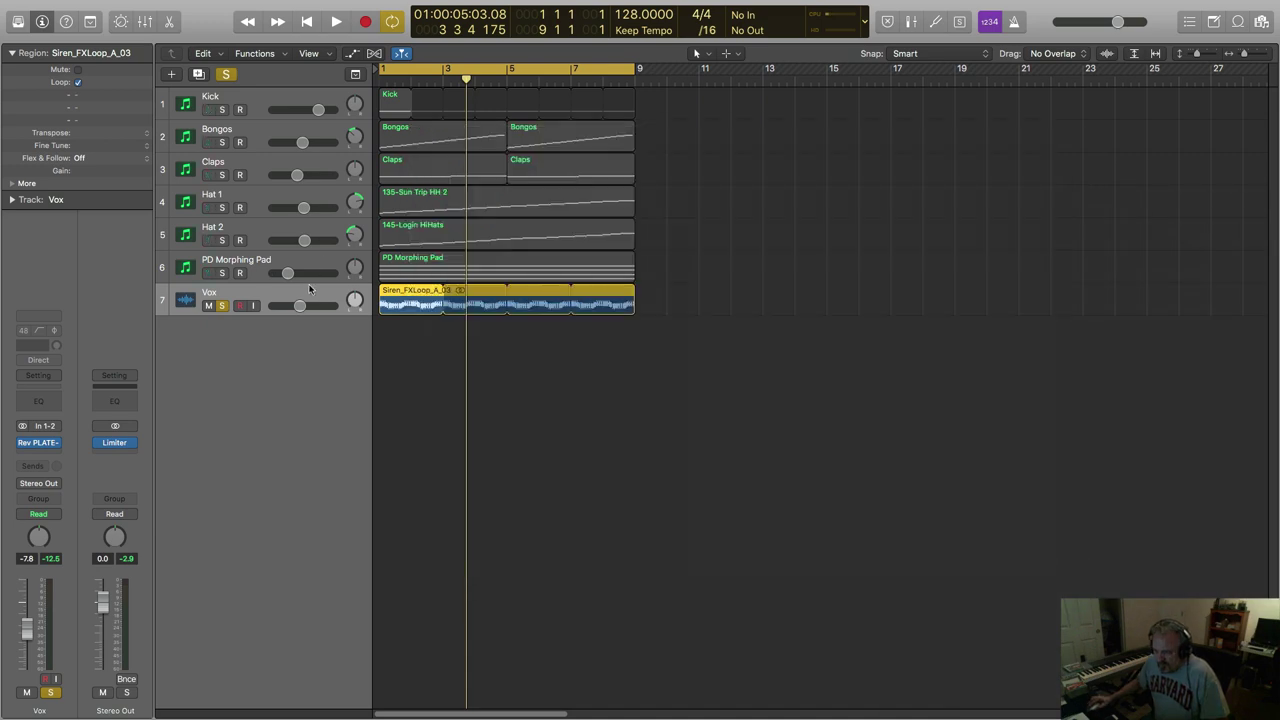
click(38, 443)
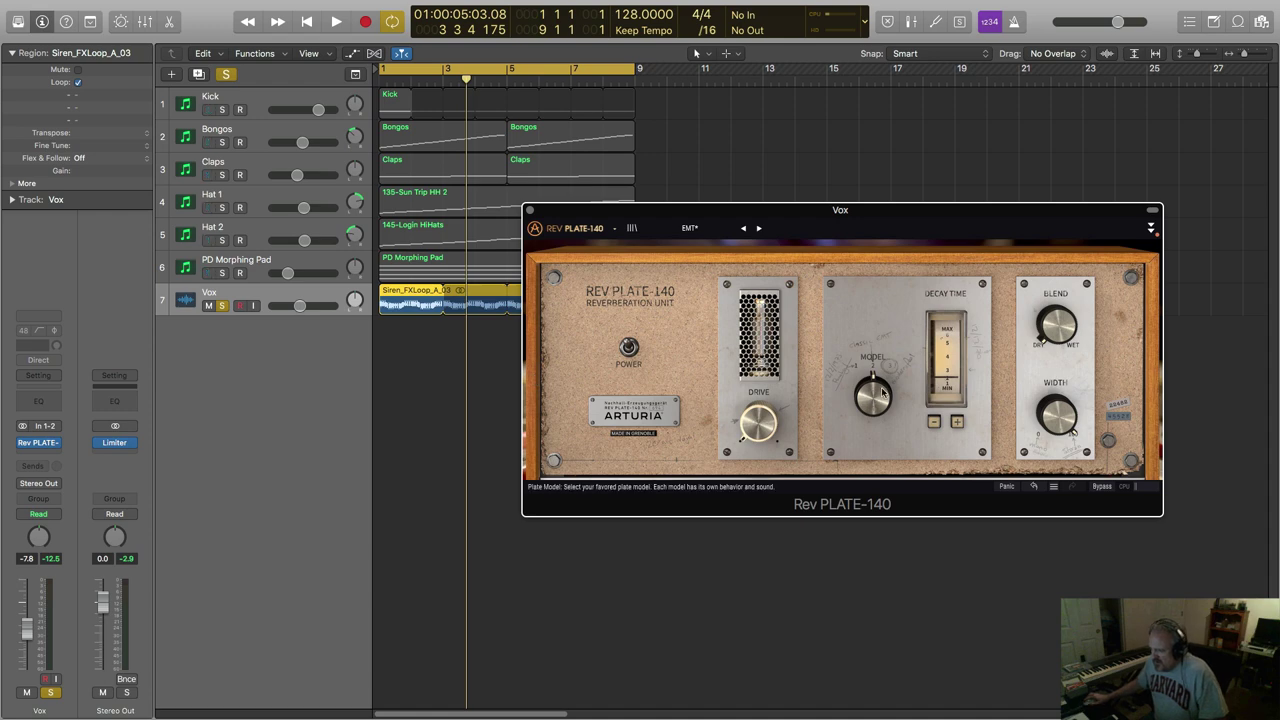
Load the Bright Hall preset on the Vox reverb.
click(758, 227)
drag(643, 216, 595, 219)
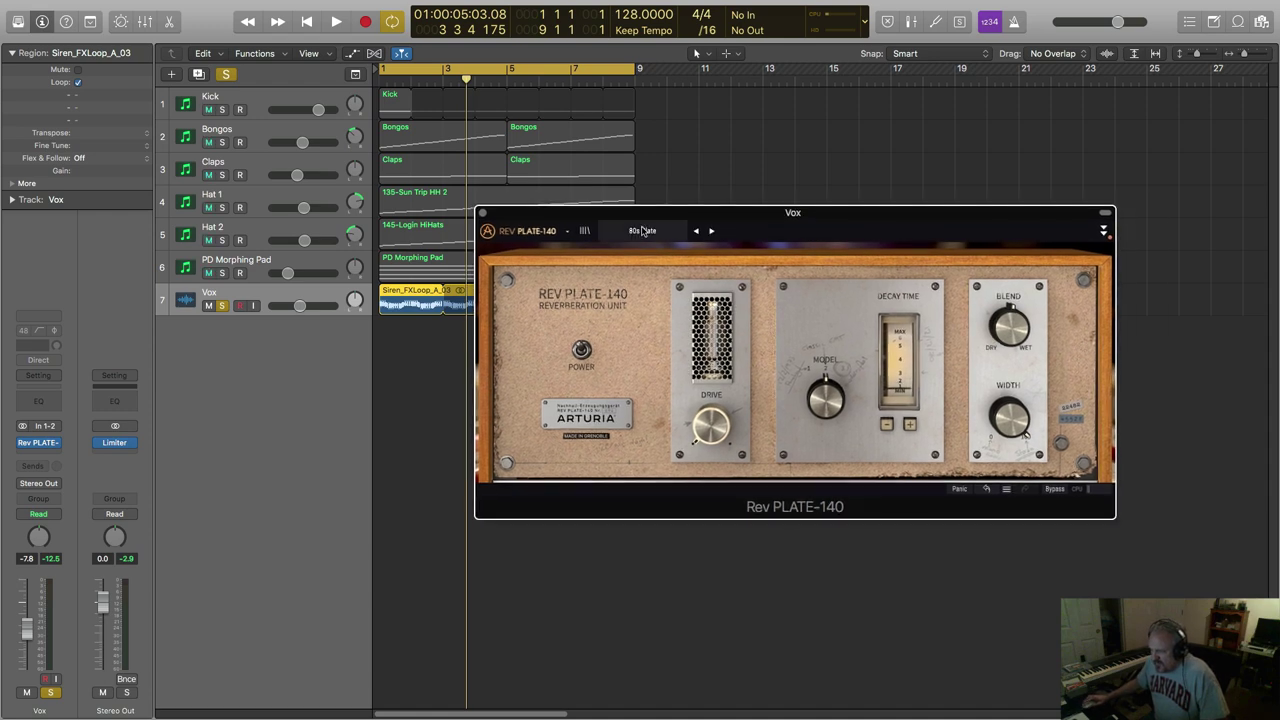
click(643, 231)
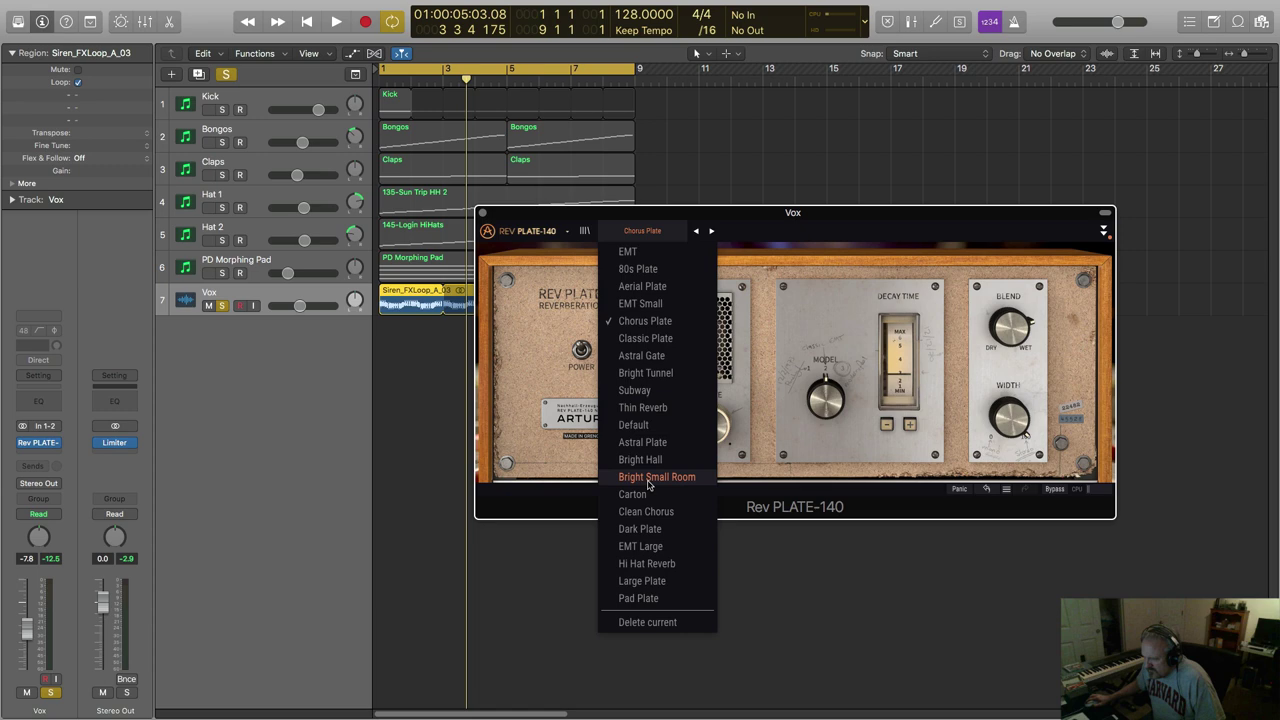
click(645, 460)
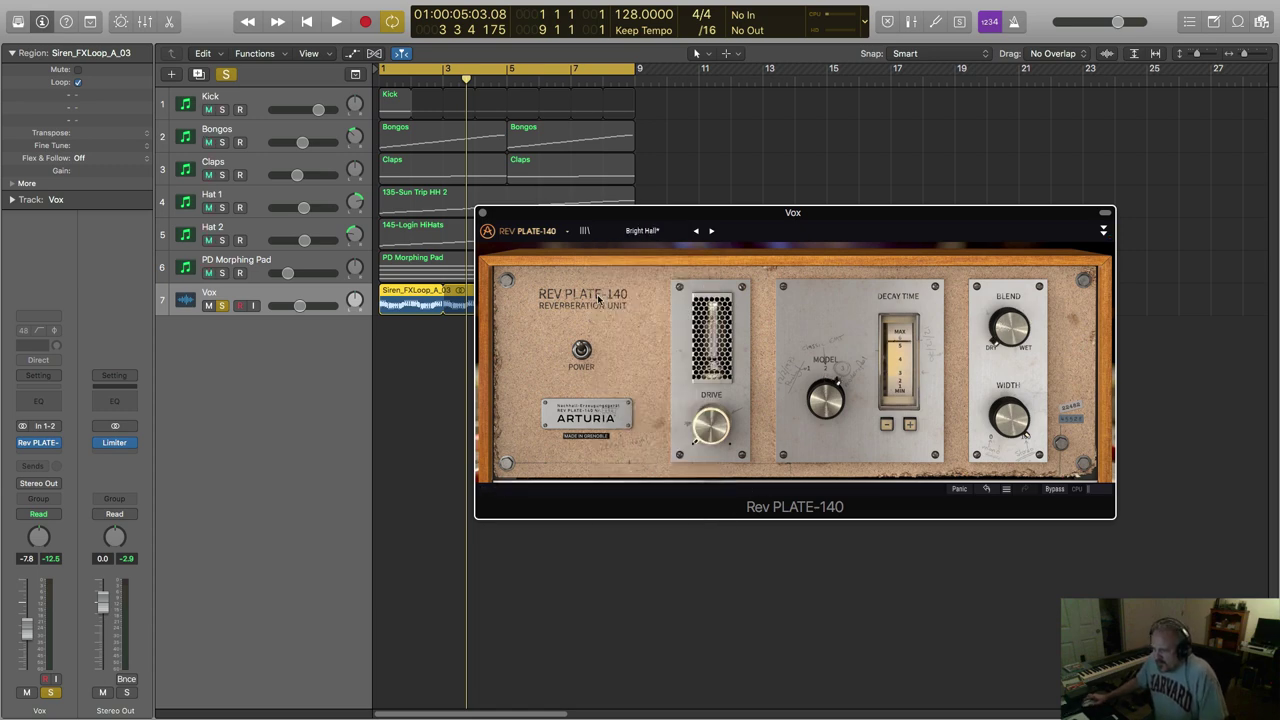
Lower the Vox reverb's Blend to 0.065 while auditioning, then move the window aside.
click(1102, 232)
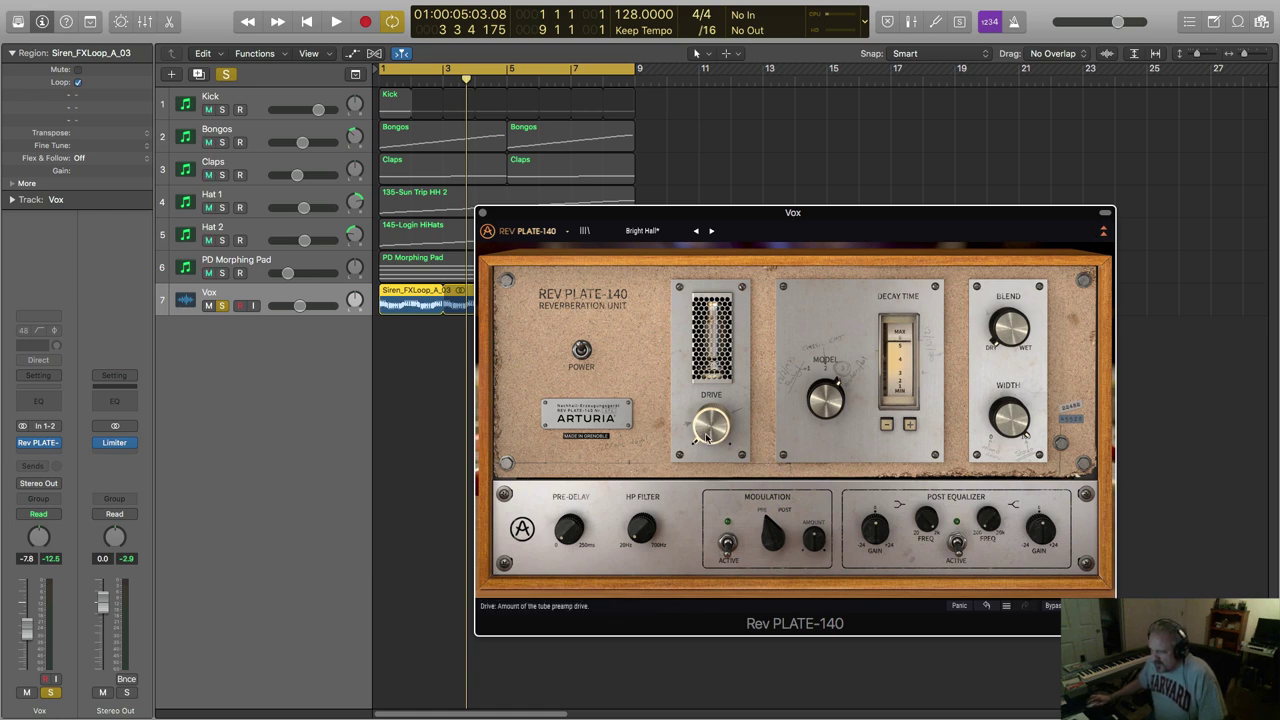
key(space)
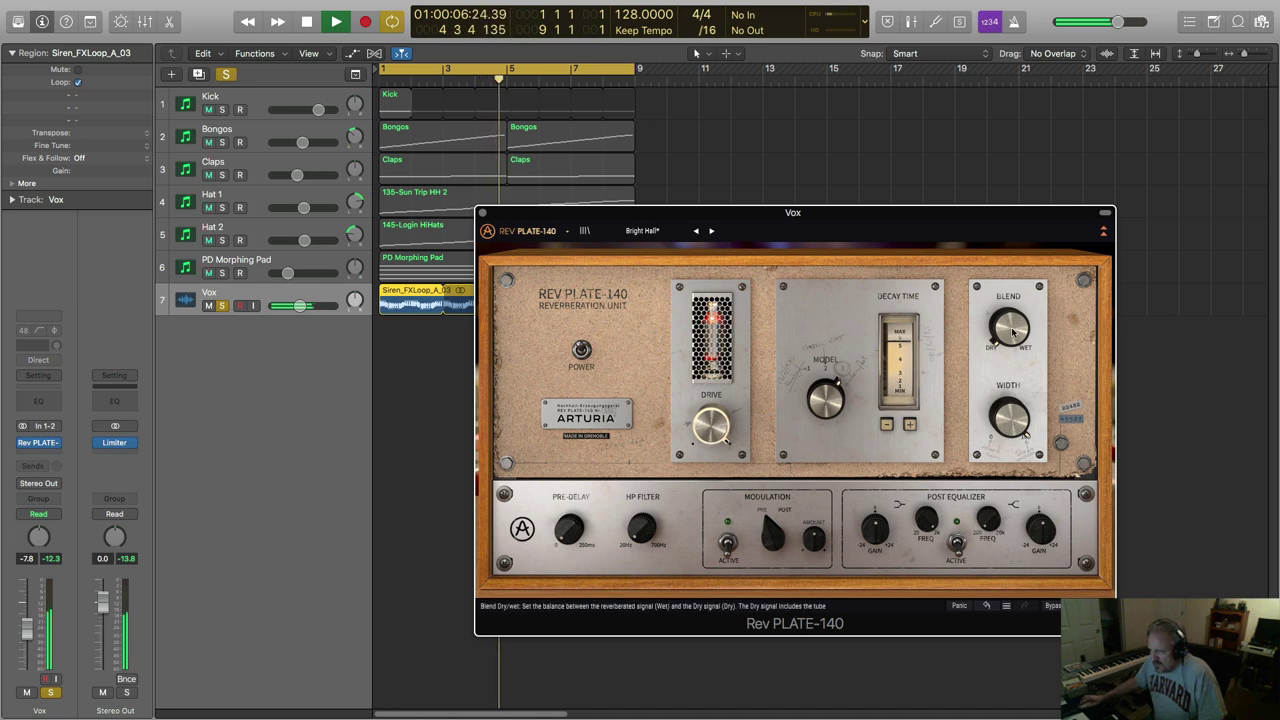
mouse_move(1005, 340)
drag(1005, 340, 1005, 328)
key(space)
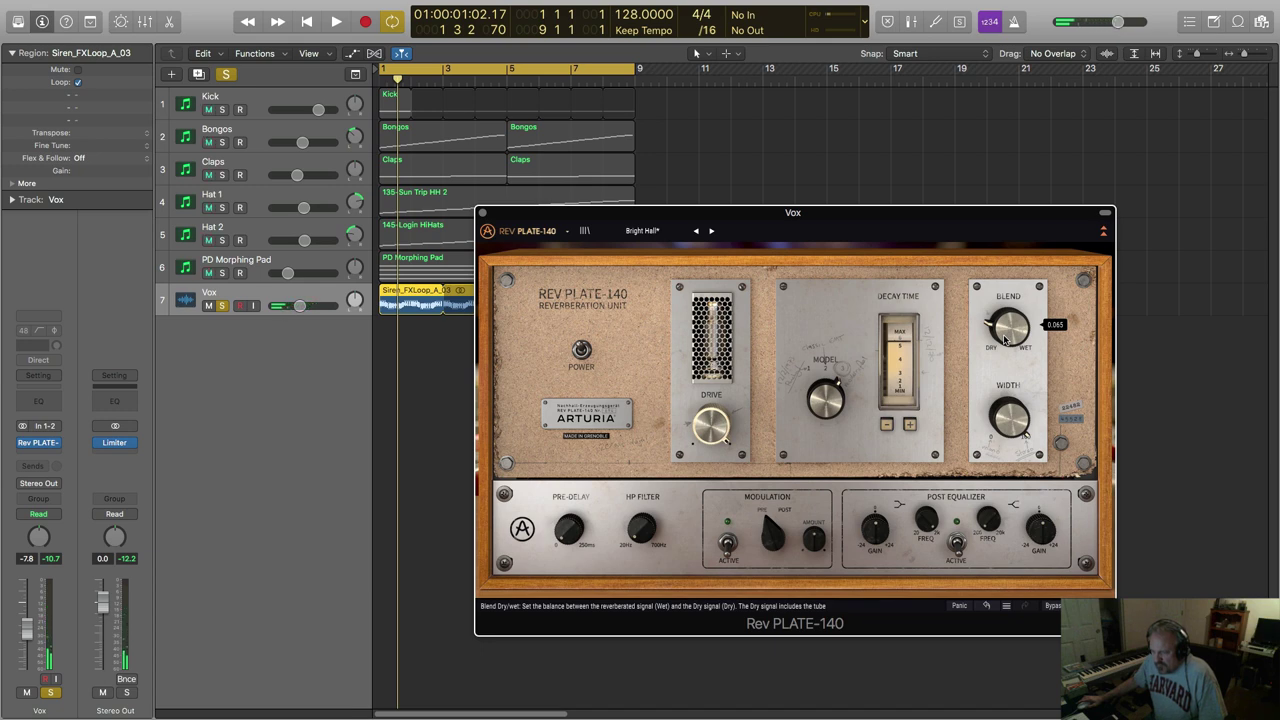
drag(628, 213, 810, 188)
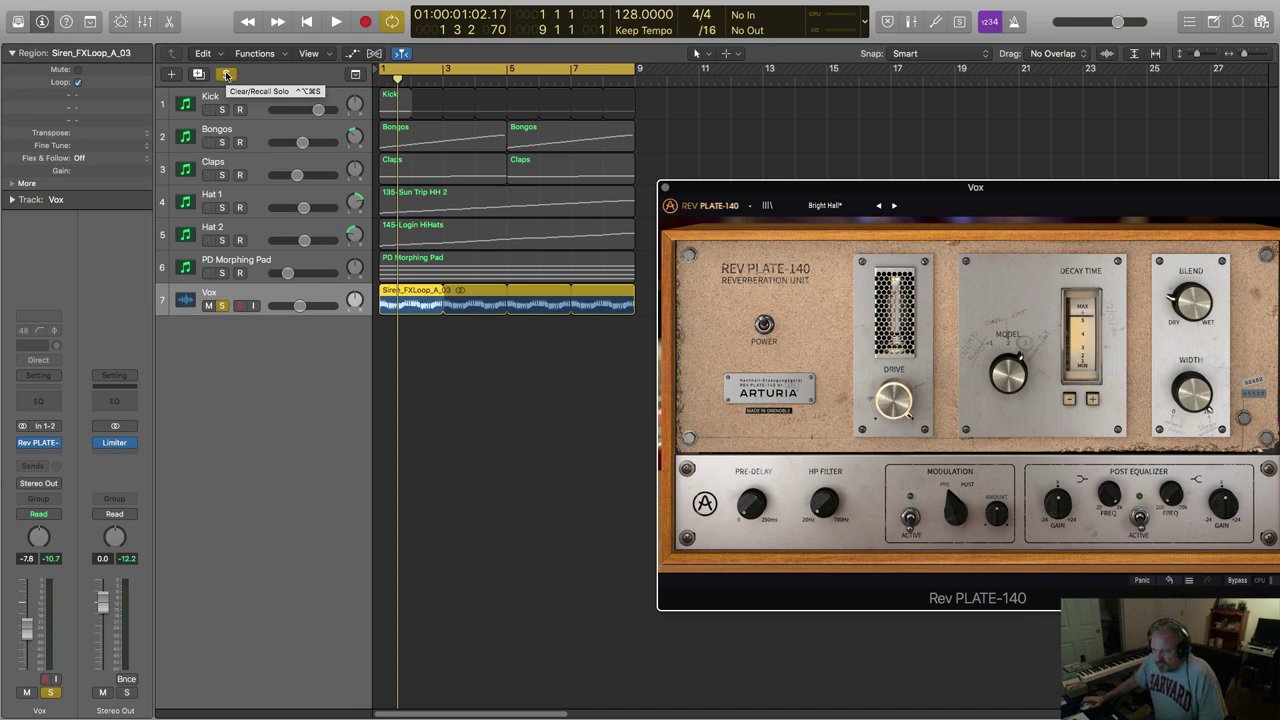
Unsolo Vox, play the full mix, and raise the PD Morphing Pad level slightly.
click(227, 76)
key(space)
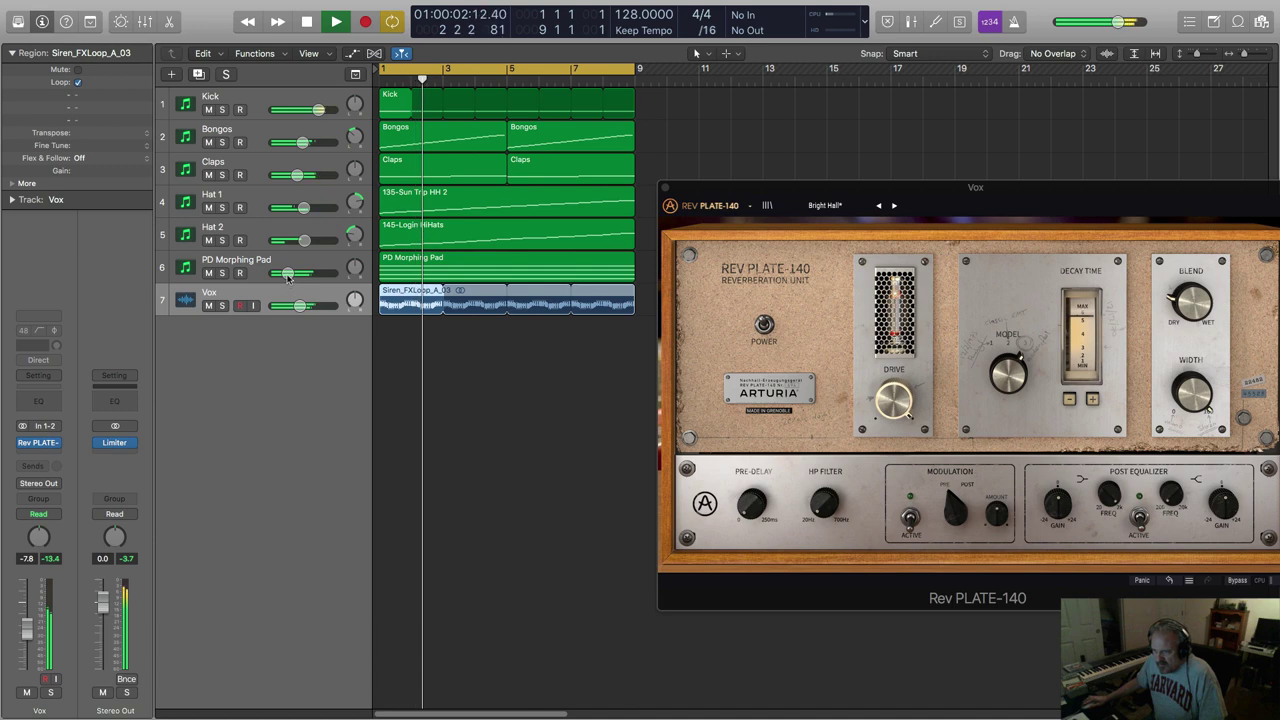
drag(287, 278, 291, 278)
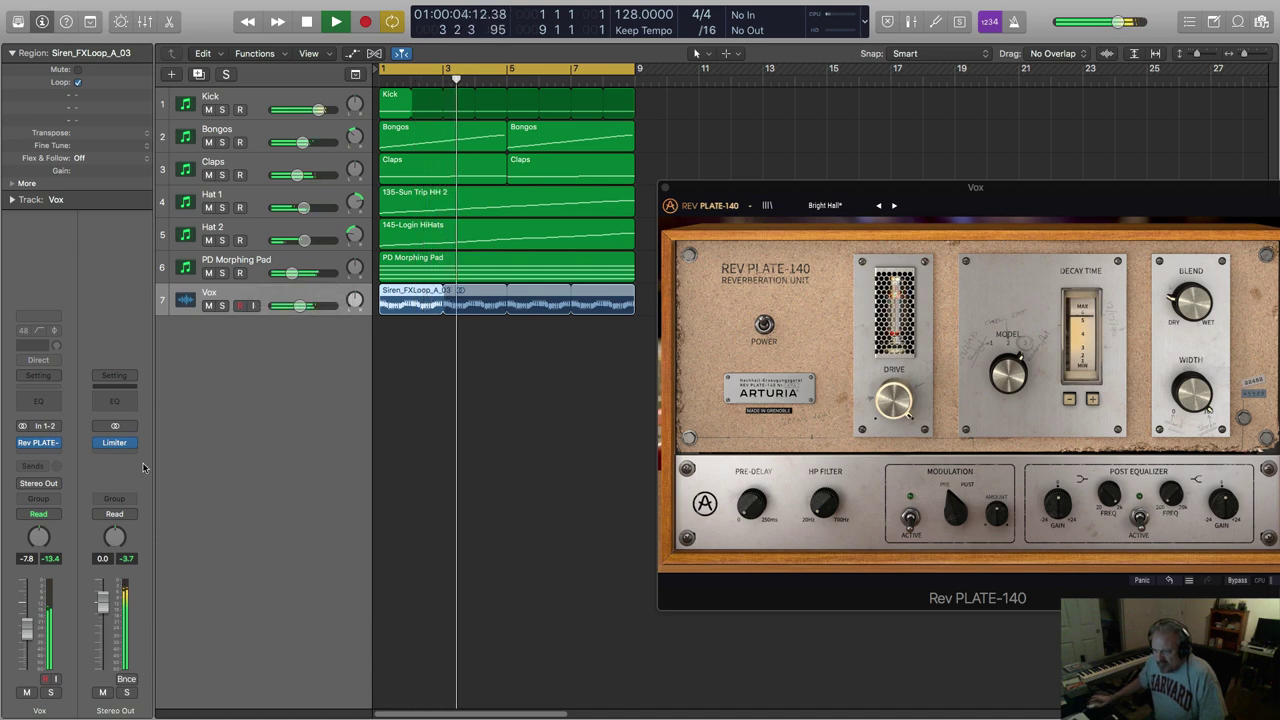
Show the Mixer below the tracks, resize it to fit all seven tracks, and stop playback.
click(144, 21)
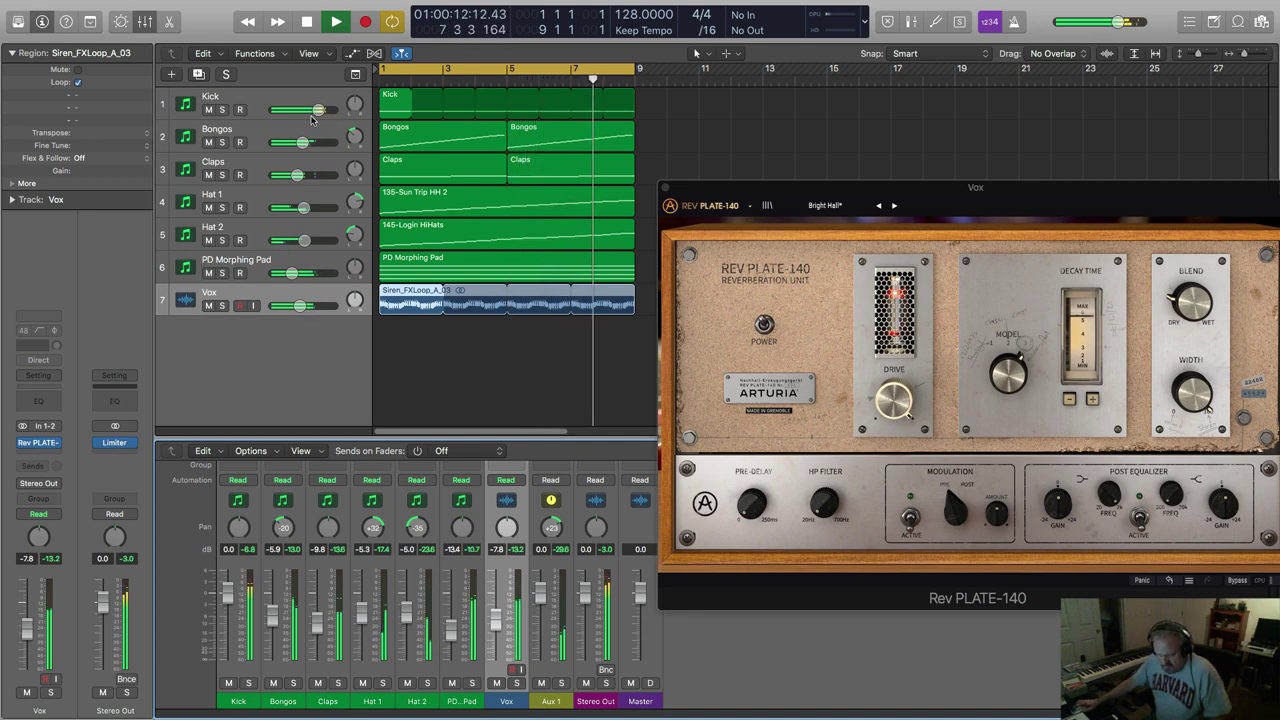
key(super+a)
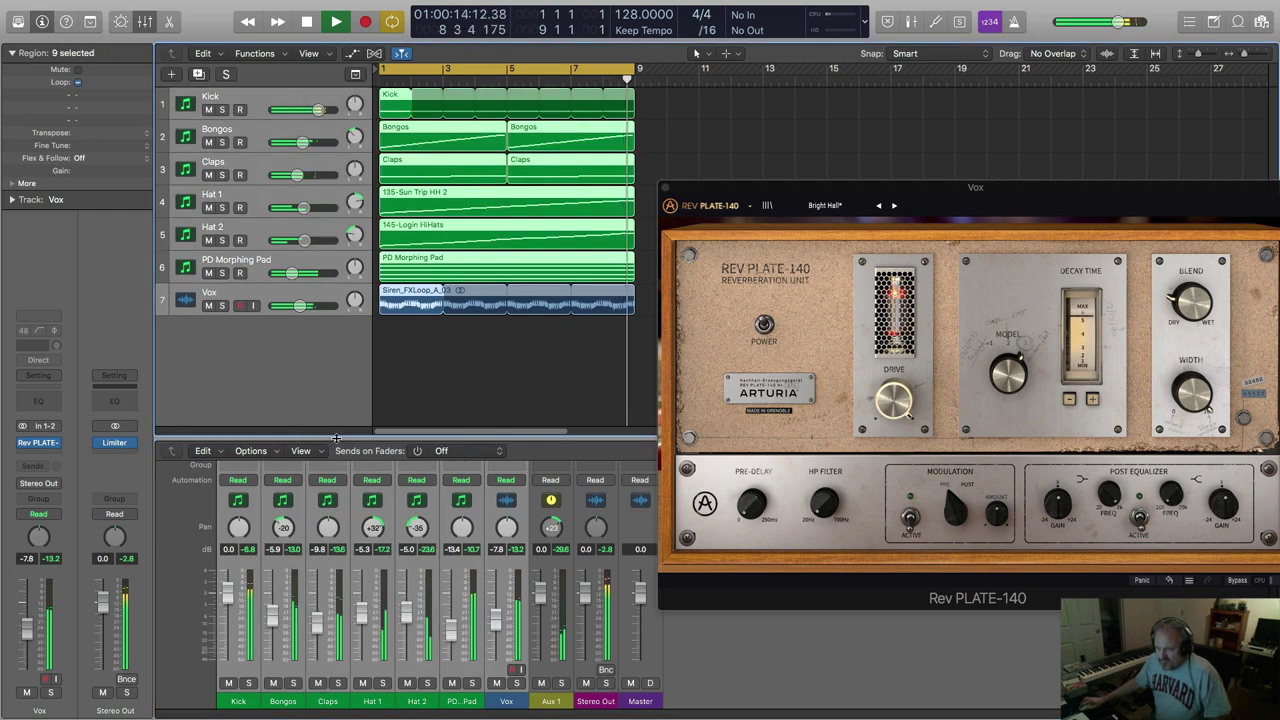
drag(336, 438, 336, 236)
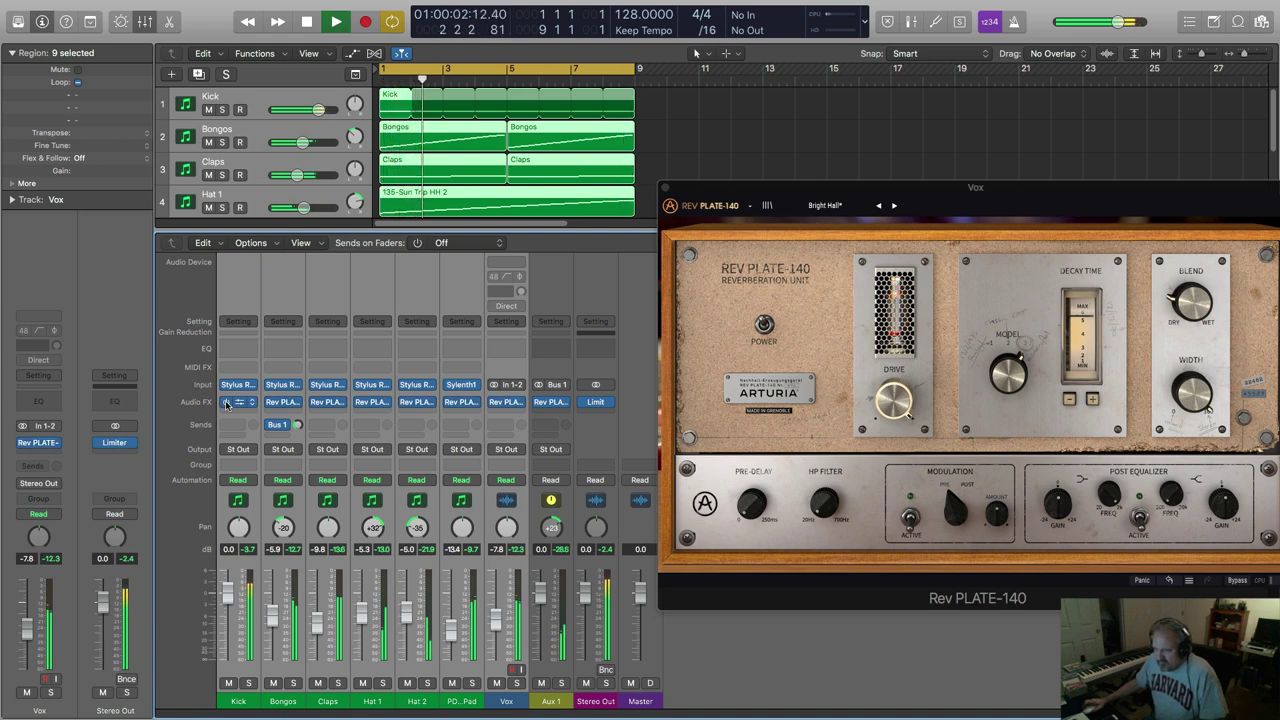
key(space)
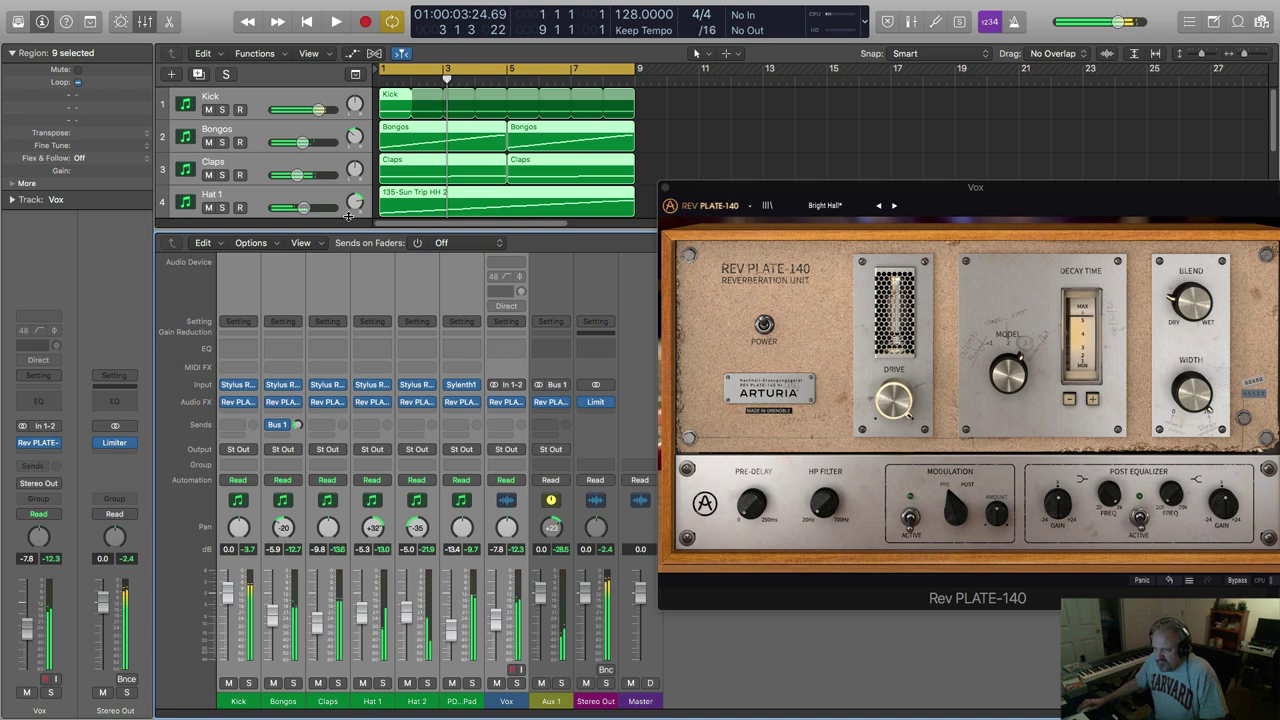
drag(354, 229, 362, 456)
Deselect the regions, close the Vox Rev PLATE-140 window, and select the Vox track.
click(430, 404)
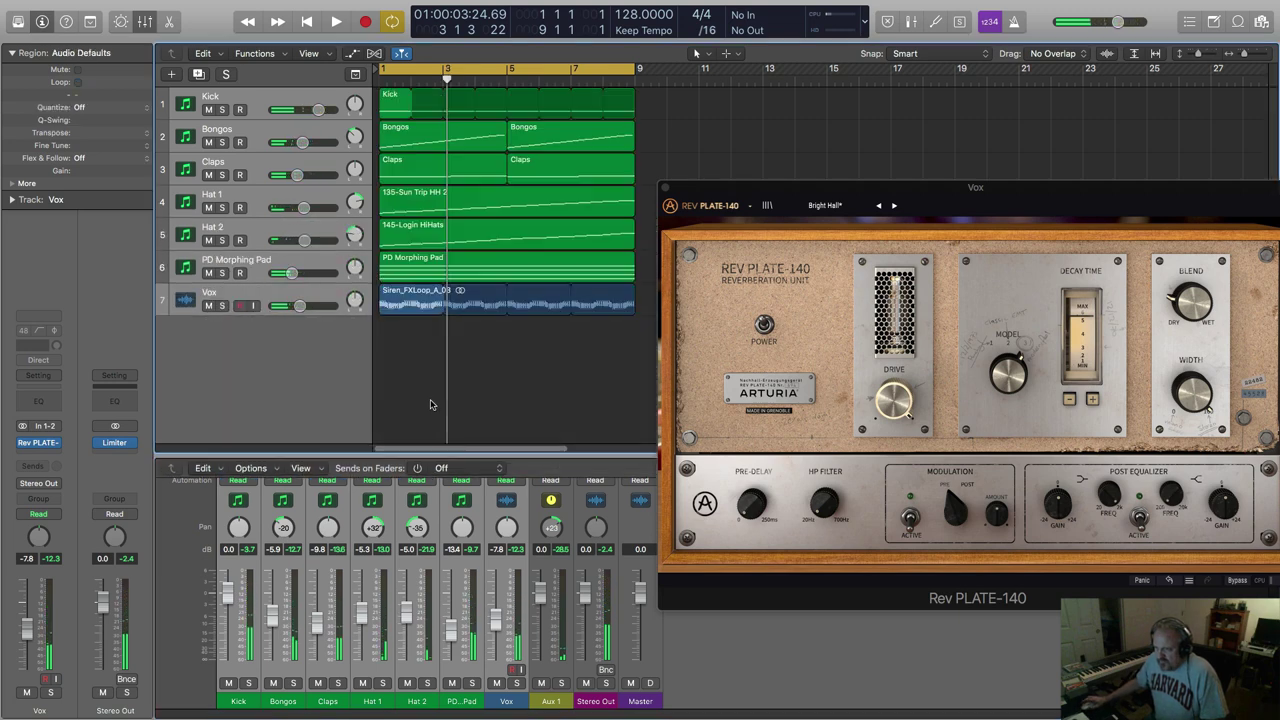
click(669, 205)
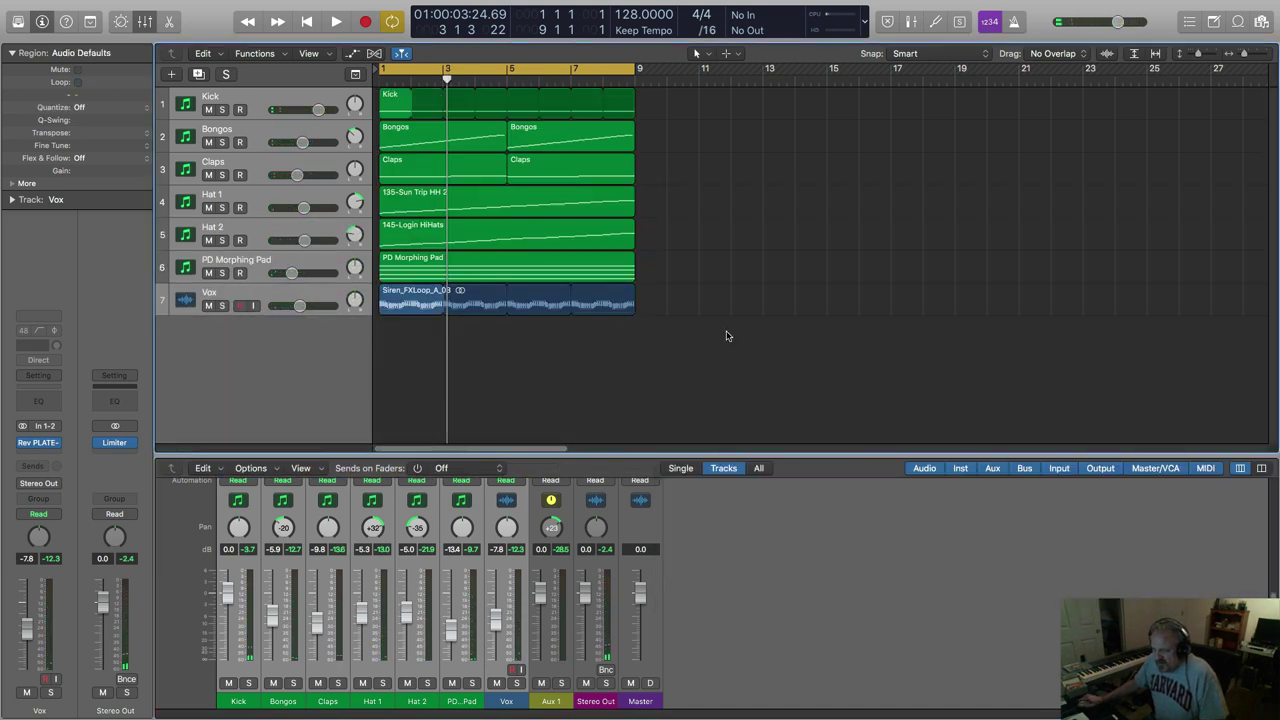
click(355, 371)
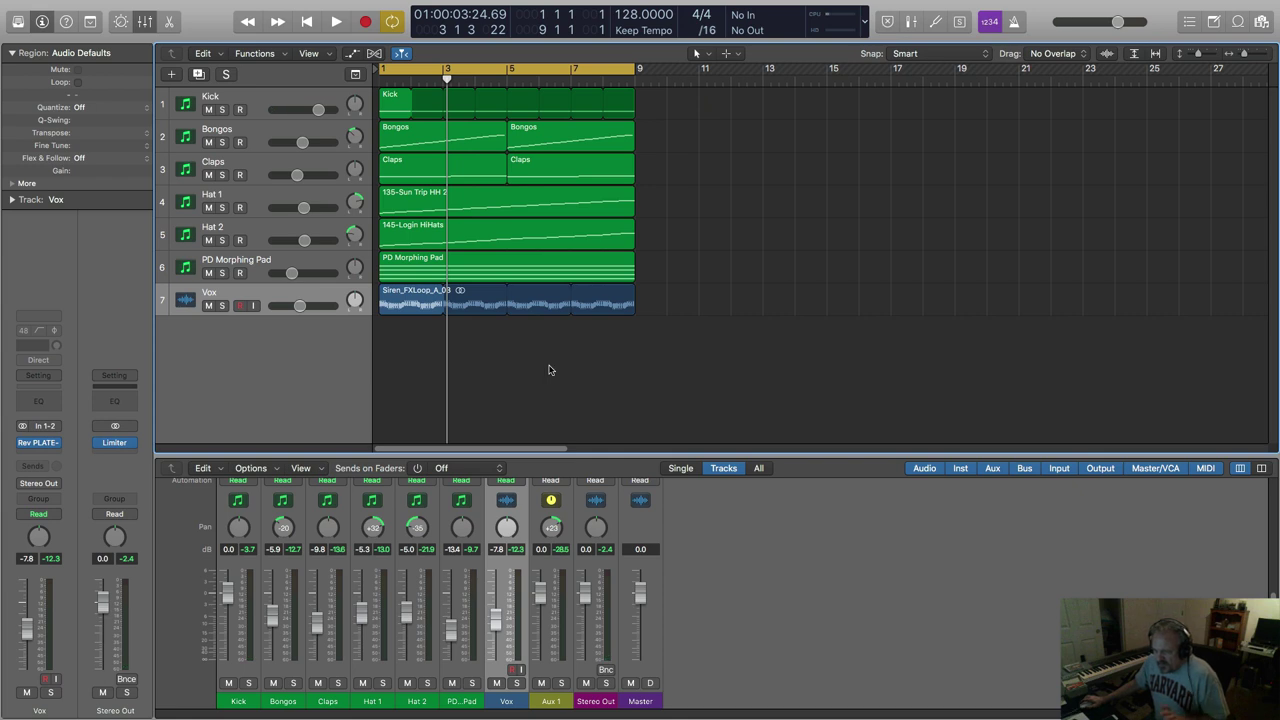